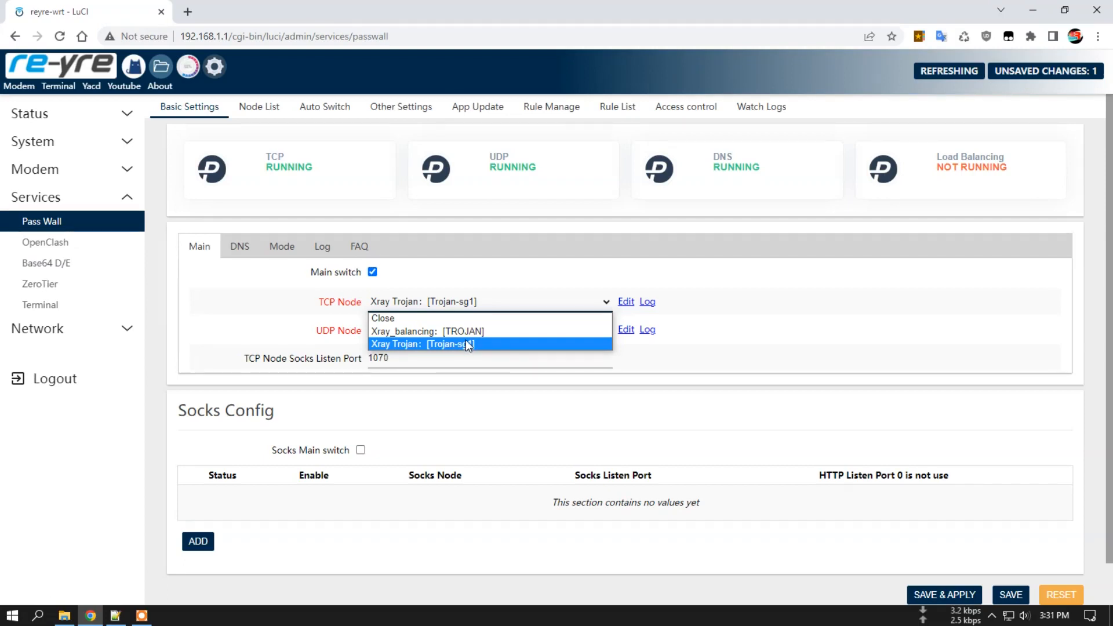
# Set the Pass Wall TCP node to Xray_balancing: [TROJAN], then save and apply the settings
pyautogui.click(464, 333)
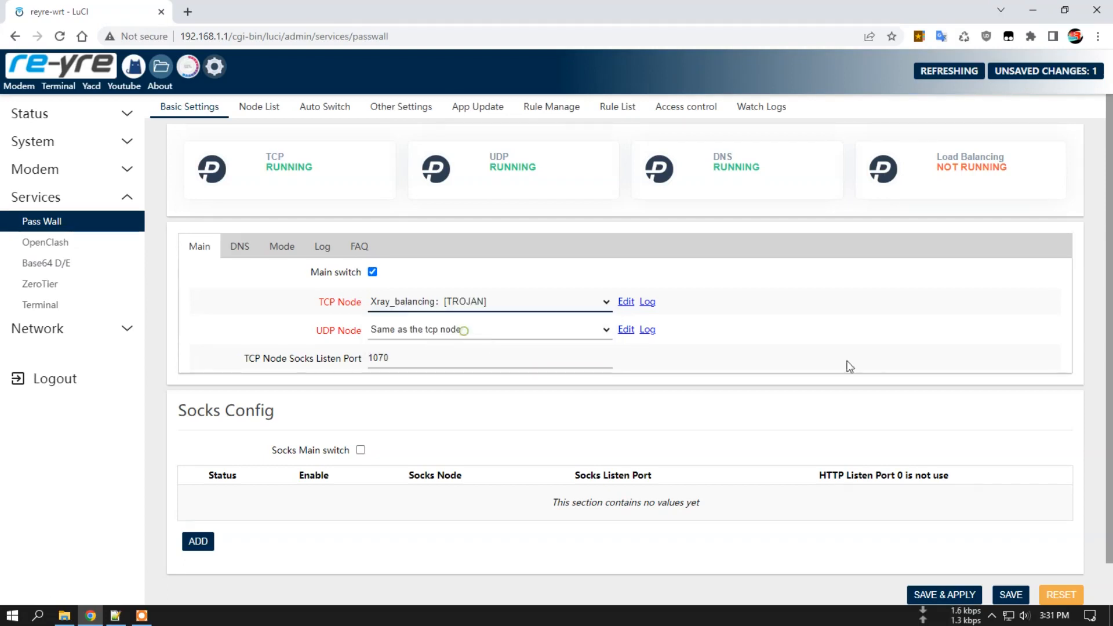
pyautogui.click(931, 596)
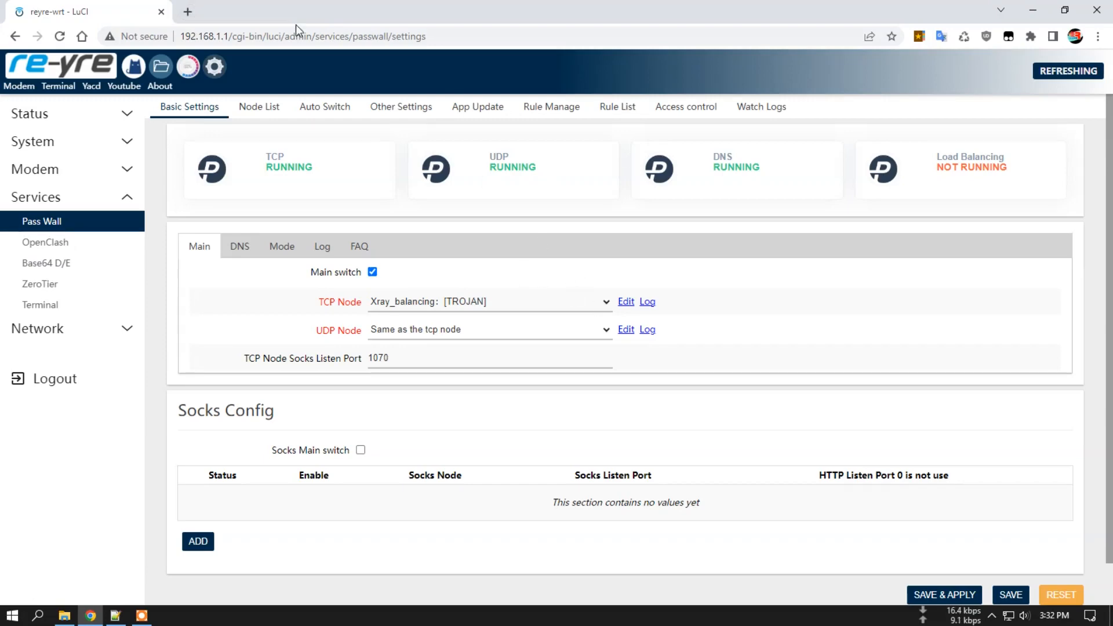
# Open the bookmarked top10vpn What Is My IP page in a new browser tab to check the public IP address
pyautogui.click(199, 10)
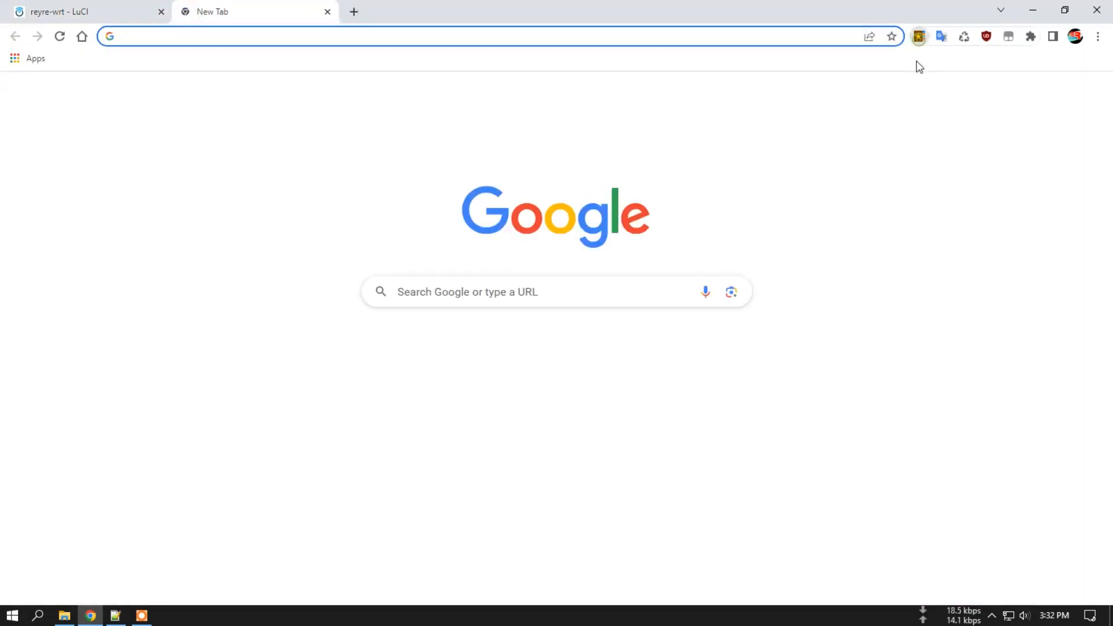
pyautogui.click(919, 35)
pyautogui.click(820, 137)
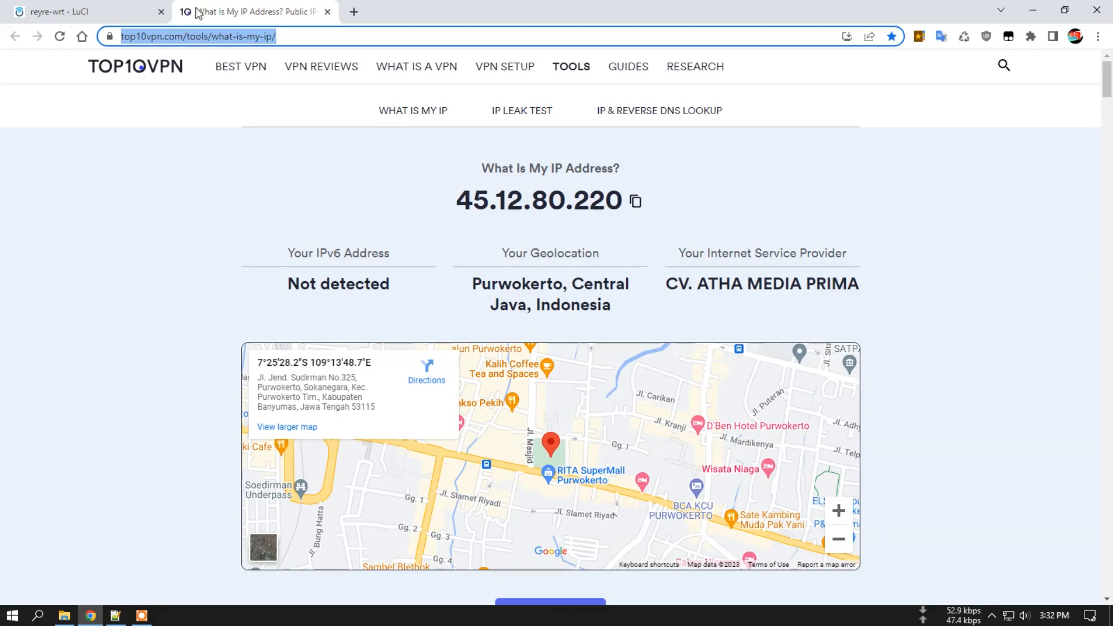
# Open the router's File Manager in a new browser tab
pyautogui.click(99, 7)
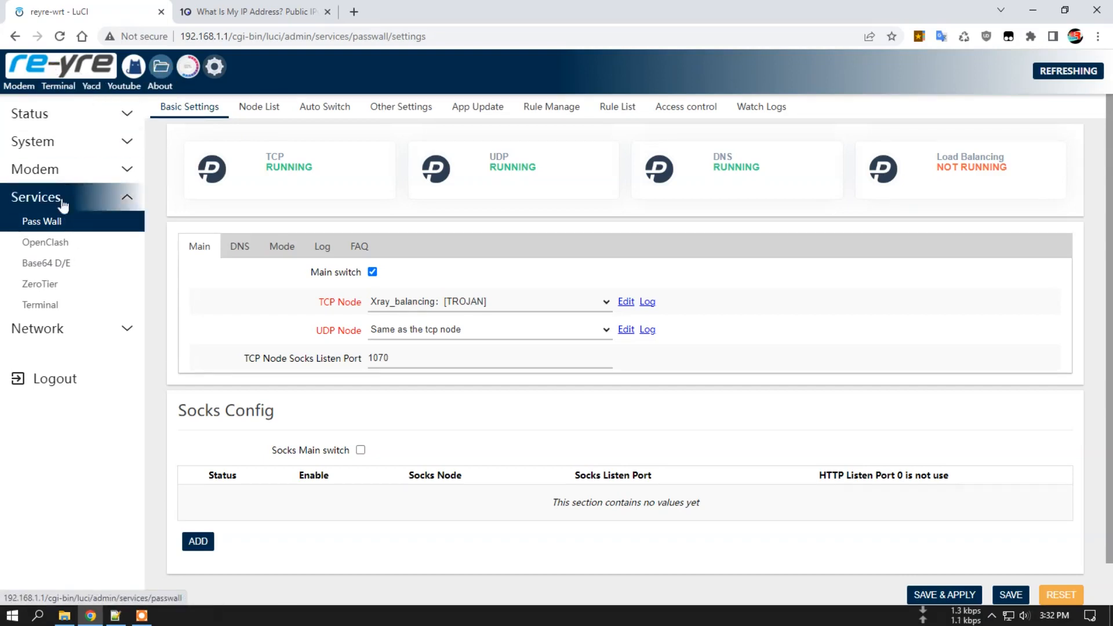
pyautogui.click(64, 143)
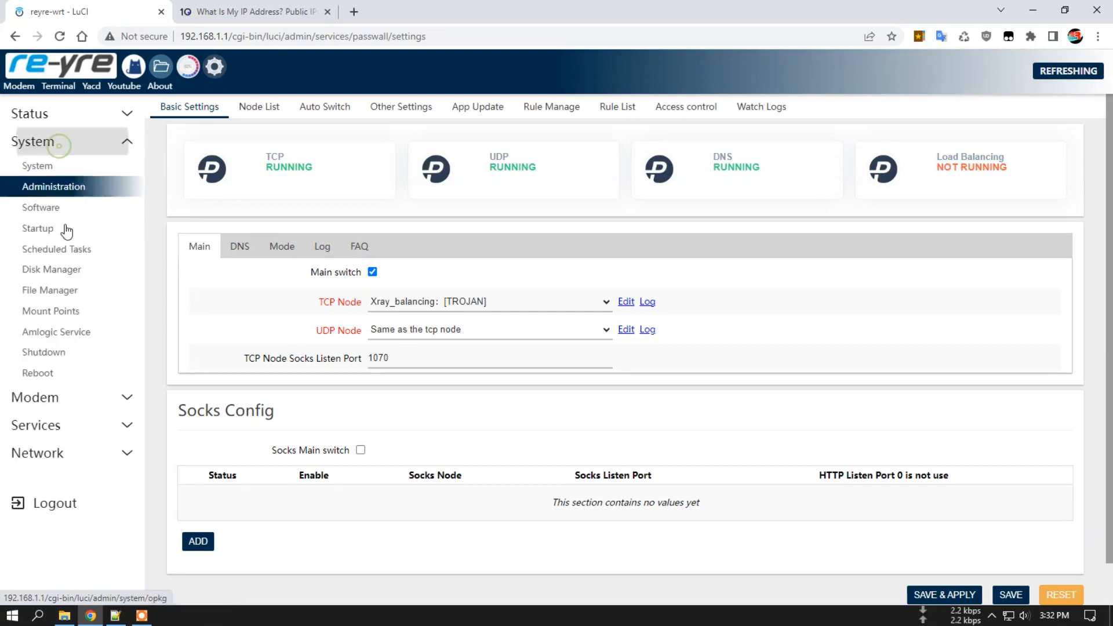
pyautogui.rightClick(58, 294)
pyautogui.click(87, 304)
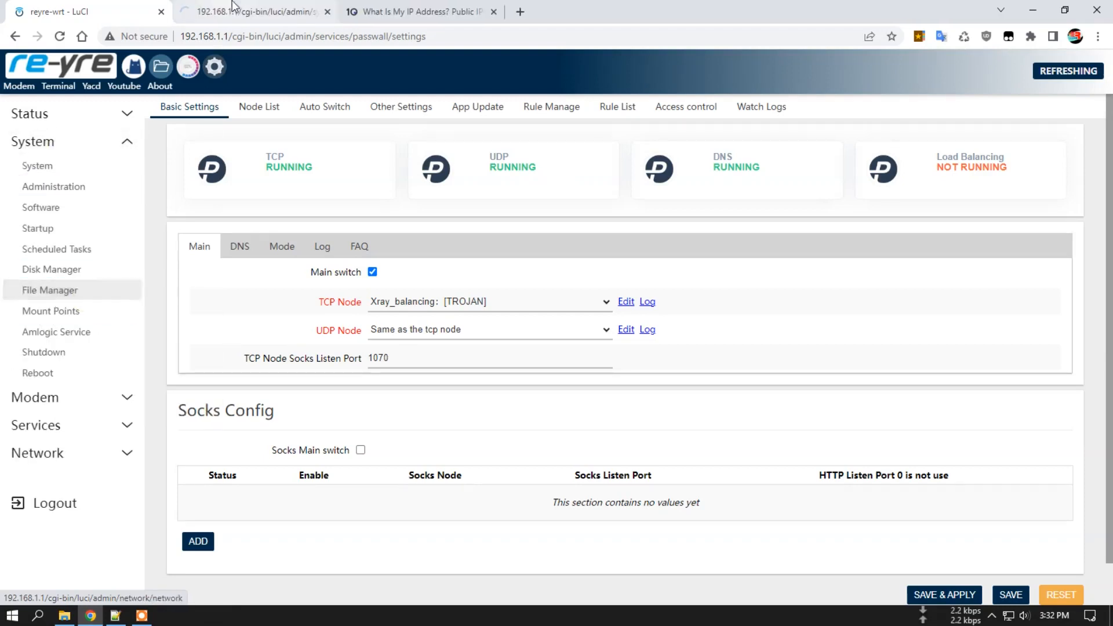
pyautogui.click(235, 6)
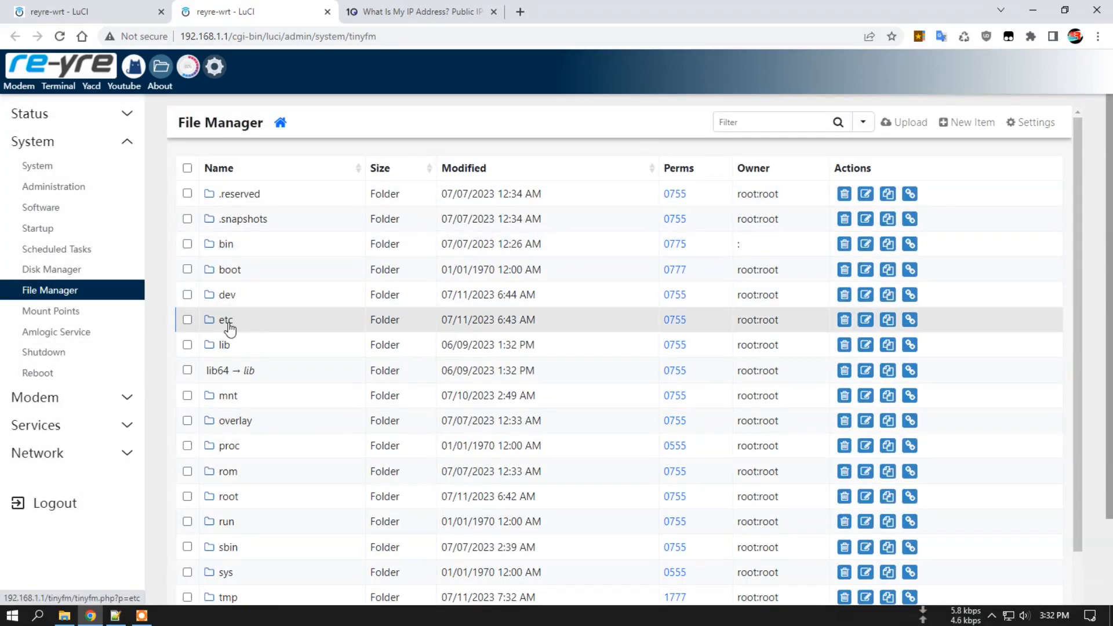
# Open the passwall file from the etc/config folder in the Advanced Editor
pyautogui.click(228, 324)
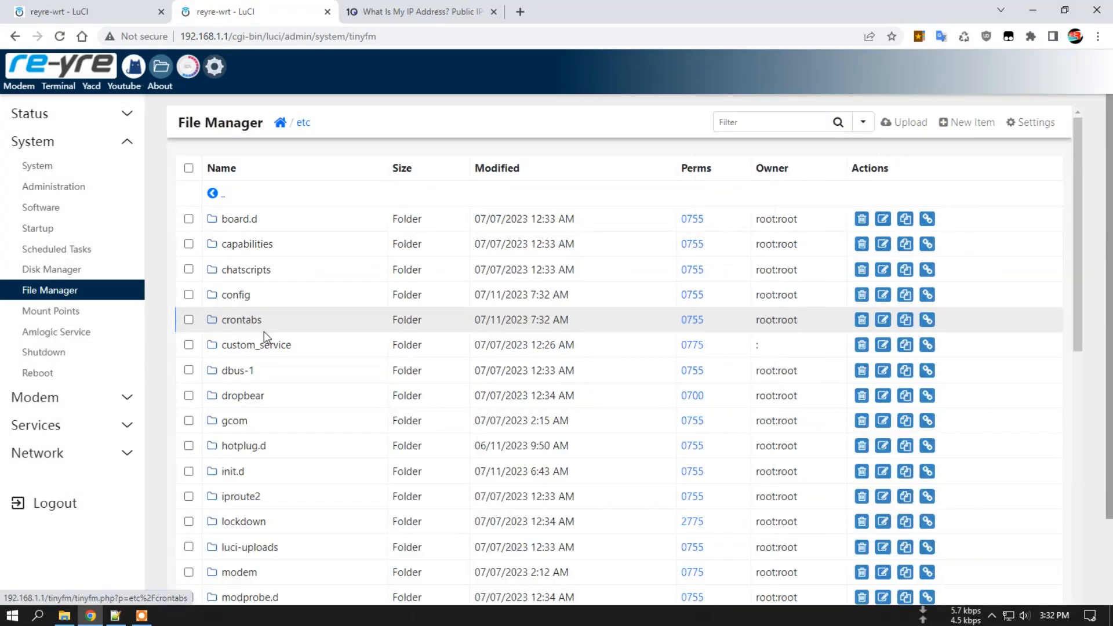
pyautogui.scroll(-2, 288, 334)
pyautogui.scroll(3, 250, 248)
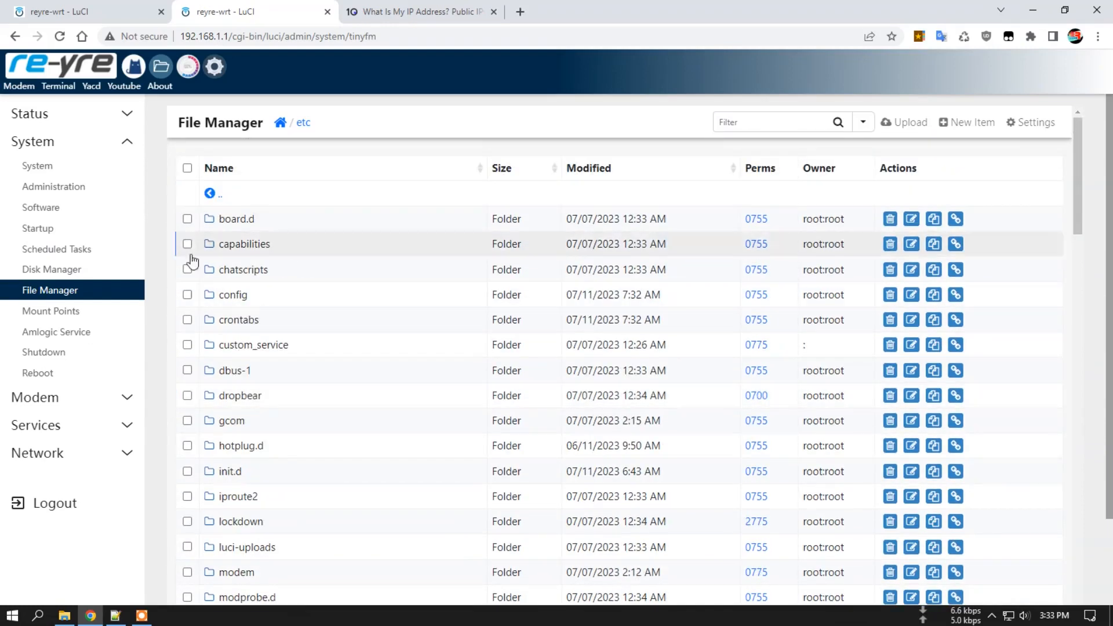
pyautogui.click(234, 297)
pyautogui.scroll(-1, 269, 410)
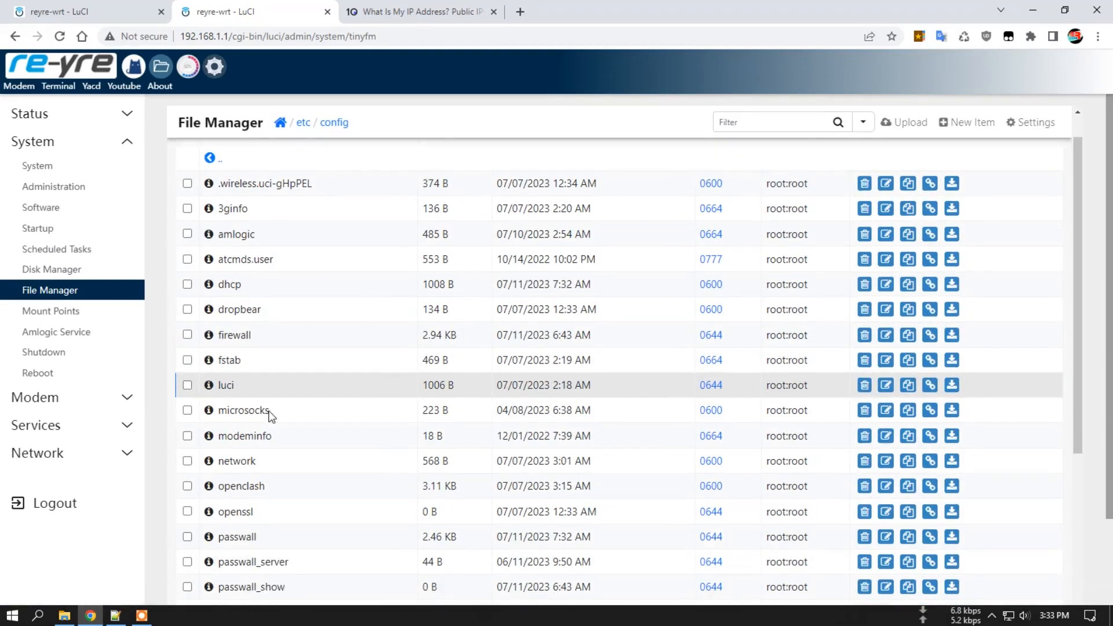
pyautogui.click(239, 502)
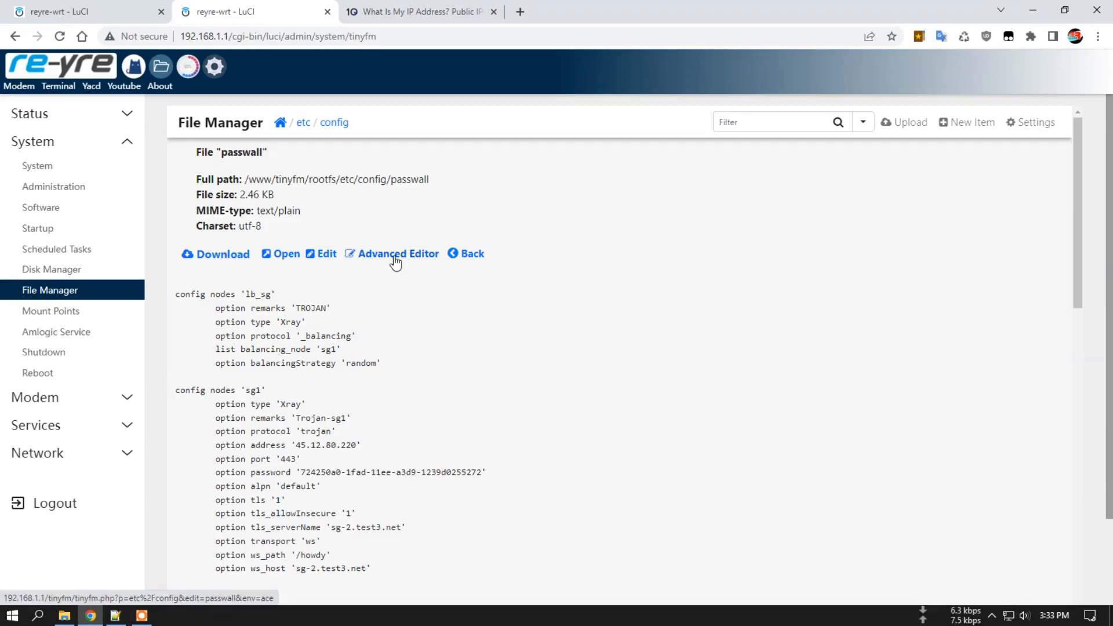
pyautogui.click(396, 263)
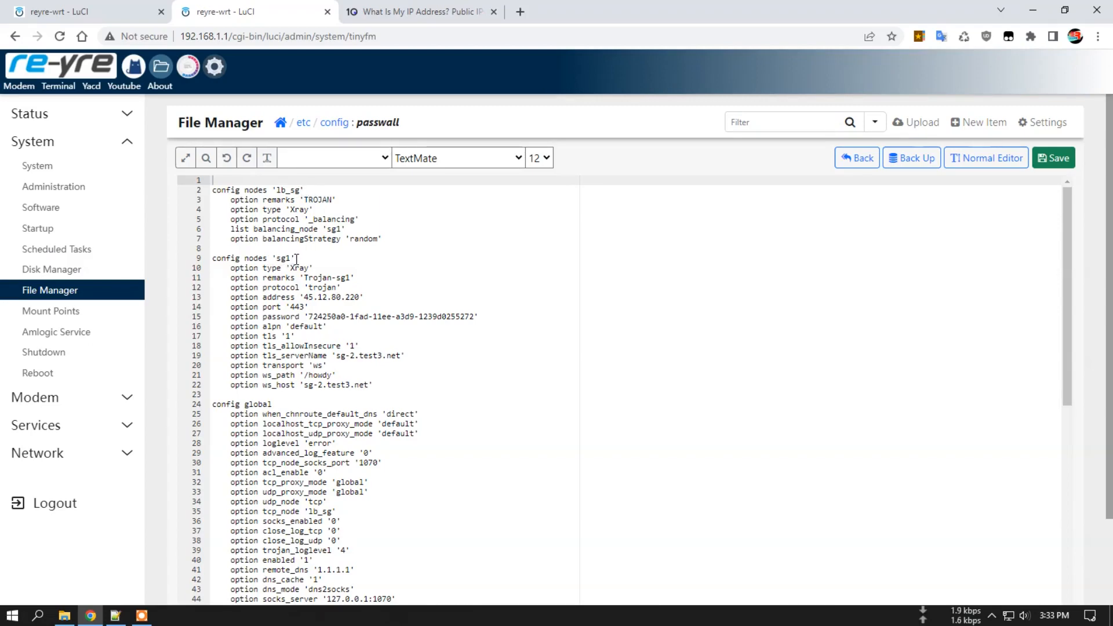
# Examine the 'sg1' node block and compare its address option with the public IP lookup page
pyautogui.moveTo(383, 386); pyautogui.dragTo(201, 258)
pyautogui.click(372, 269)
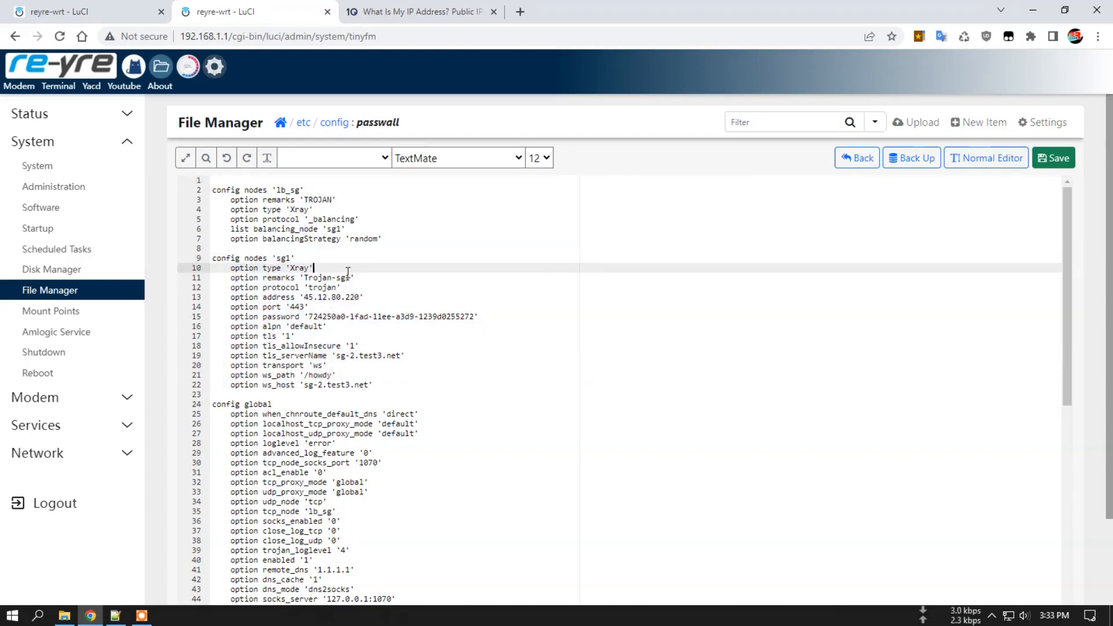
pyautogui.click(405, 12)
pyautogui.click(282, 11)
pyautogui.moveTo(305, 297); pyautogui.dragTo(360, 297)
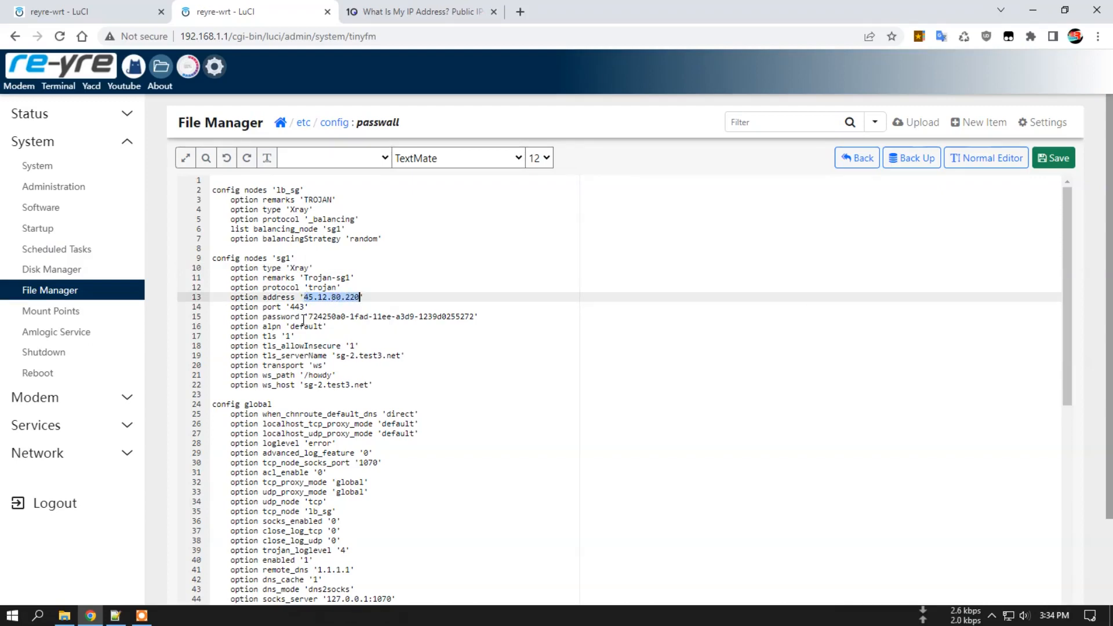
pyautogui.click(322, 378)
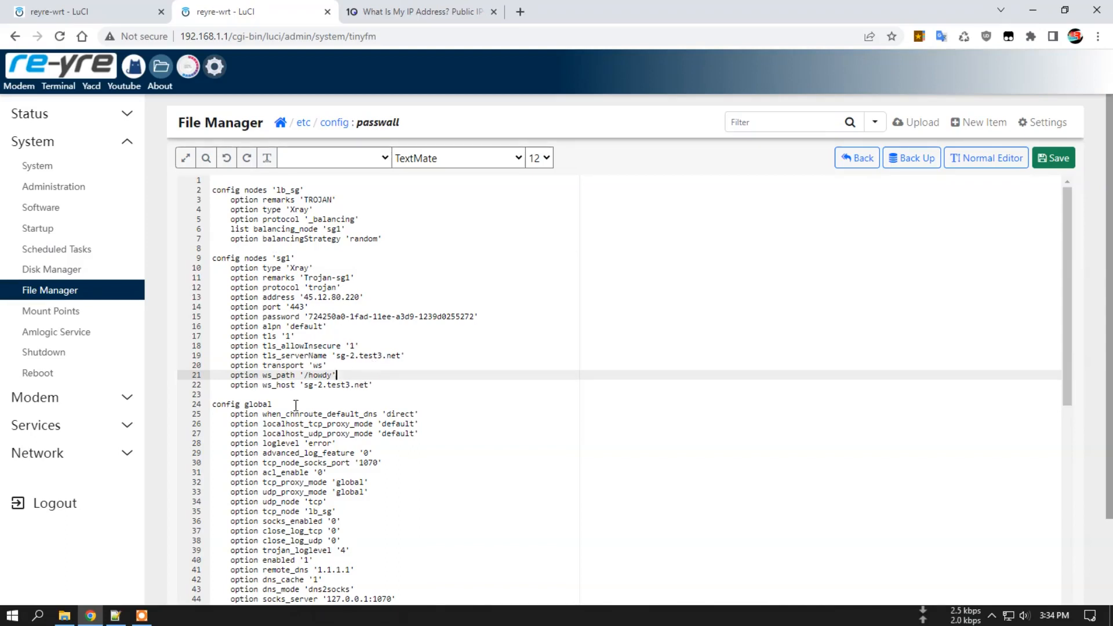
# Switch to Notepad++ and copy all 13 option lines of the Trojan-id1 node
pyautogui.click(115, 615)
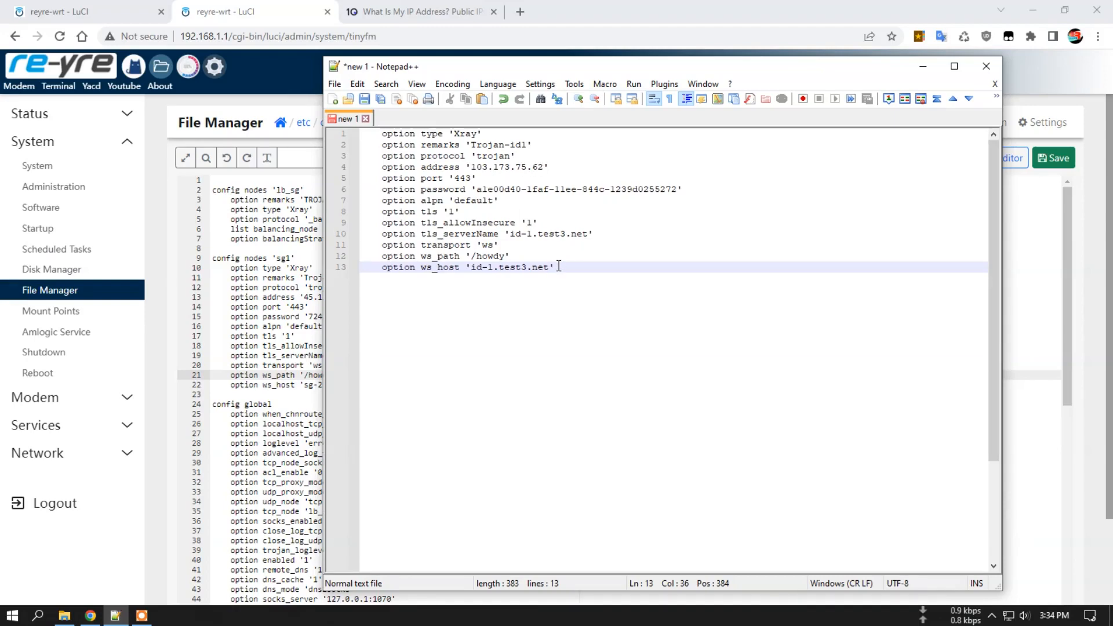
pyautogui.moveTo(558, 267); pyautogui.dragTo(361, 134)
pyautogui.rightClick(397, 160)
pyautogui.click(445, 183)
# Replace the option lines under config nodes 'sg1' with the copied Trojan-id1 options, including the node password, and save the passwall file
pyautogui.click(286, 296)
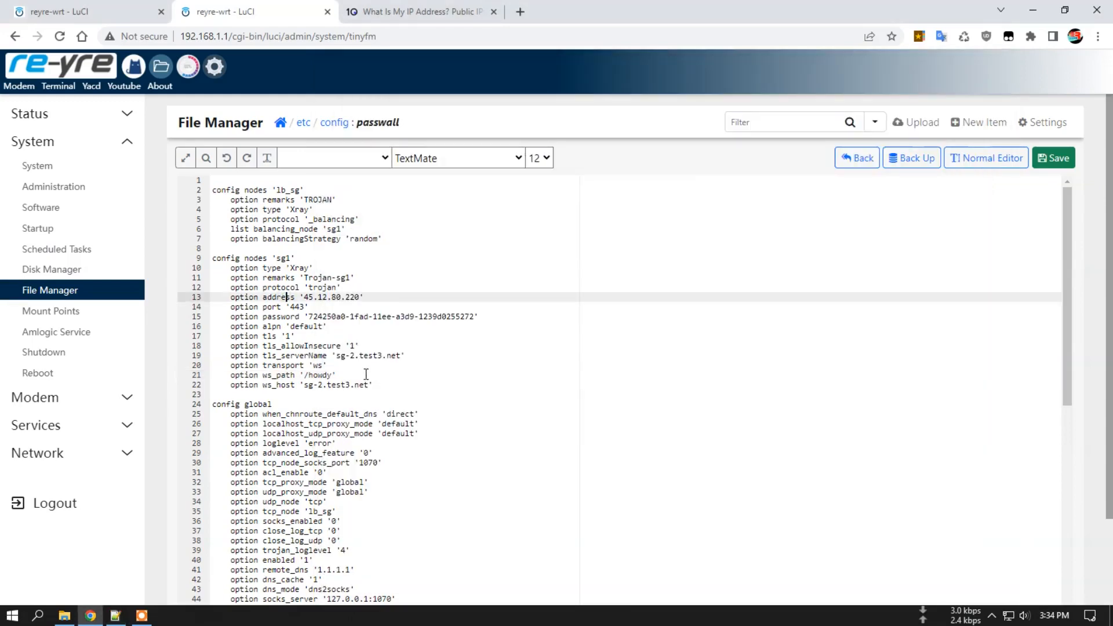
pyautogui.moveTo(373, 385); pyautogui.dragTo(210, 268)
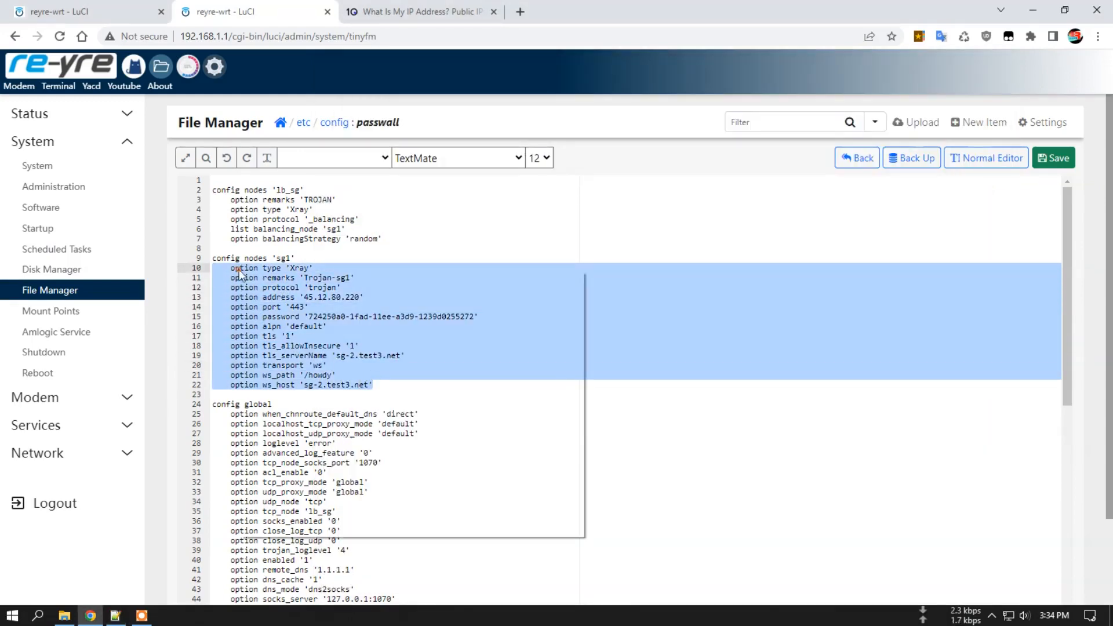
pyautogui.rightClick(255, 271)
pyautogui.click(288, 334)
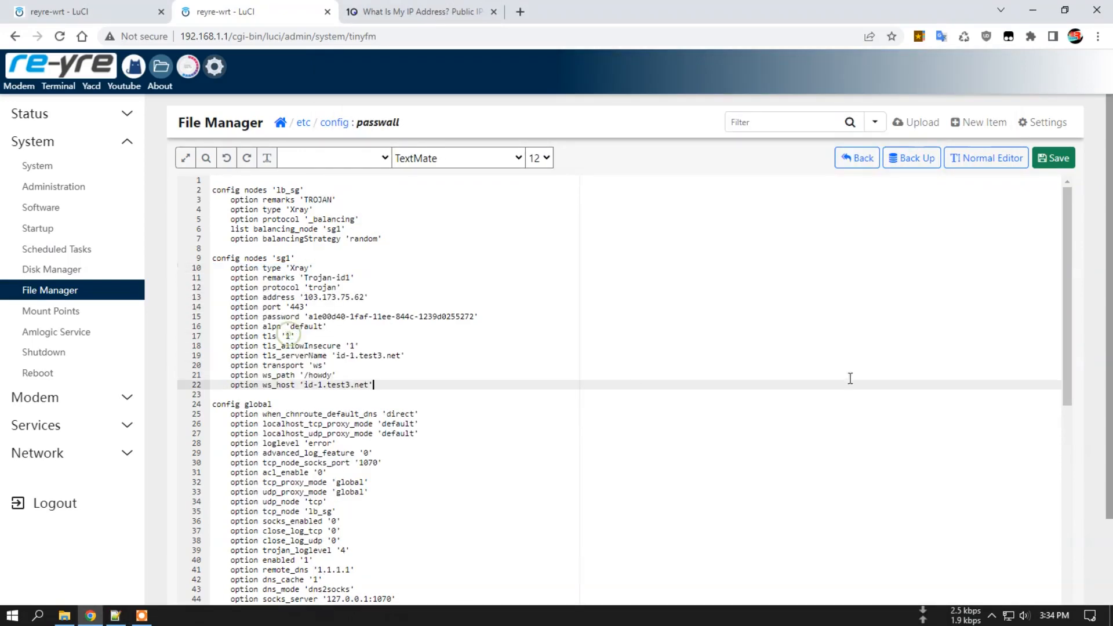
pyautogui.click(1056, 159)
pyautogui.scroll(-2, 970, 398)
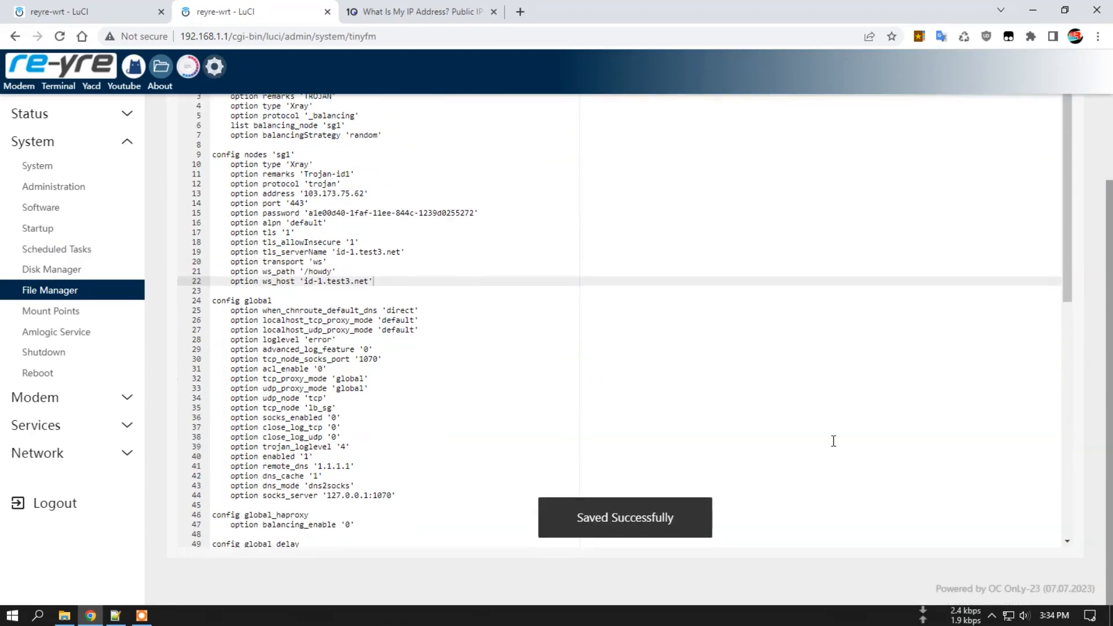
pyautogui.scroll(3, 1111, 335)
# Clear the IPSET from Pass Wall's DNS settings and follow the service restart in the log
pyautogui.click(74, 12)
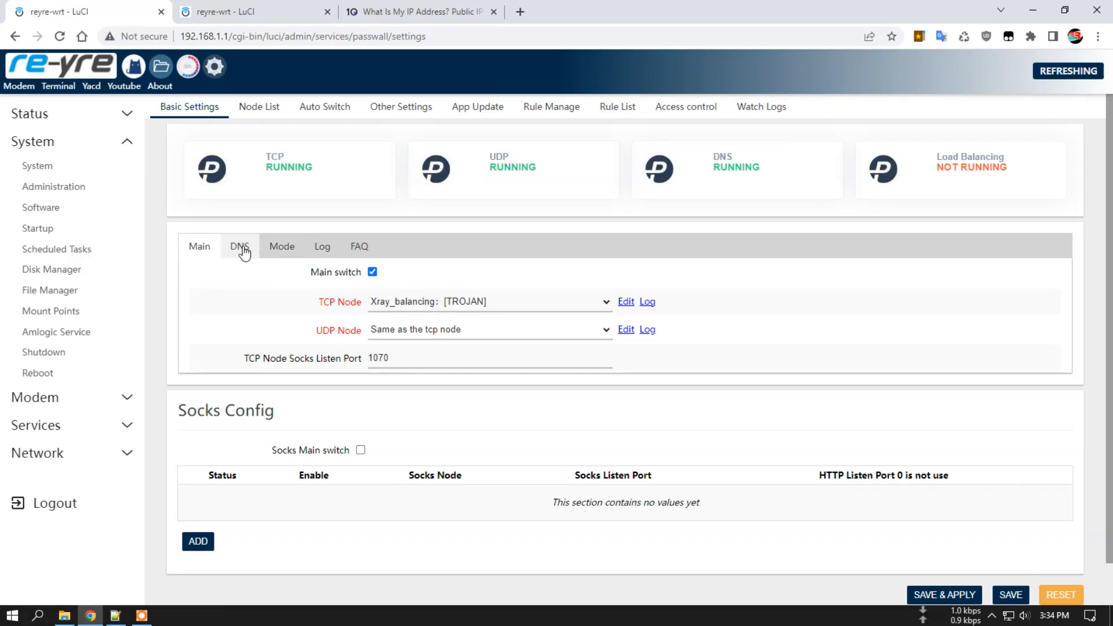
pyautogui.click(241, 247)
pyautogui.scroll(-2, 567, 499)
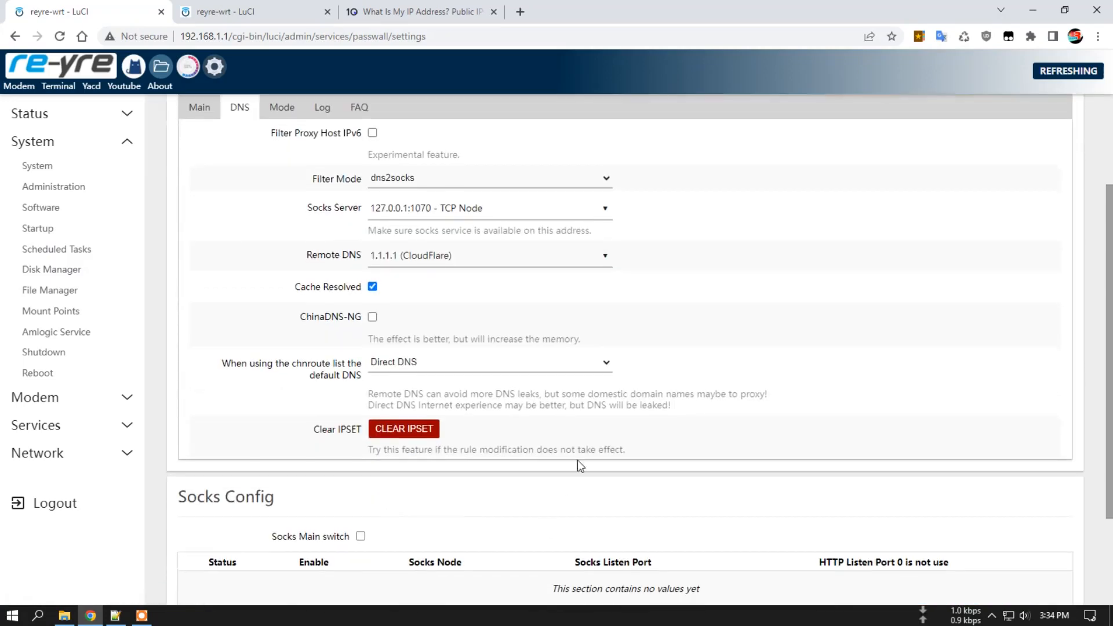
pyautogui.click(388, 432)
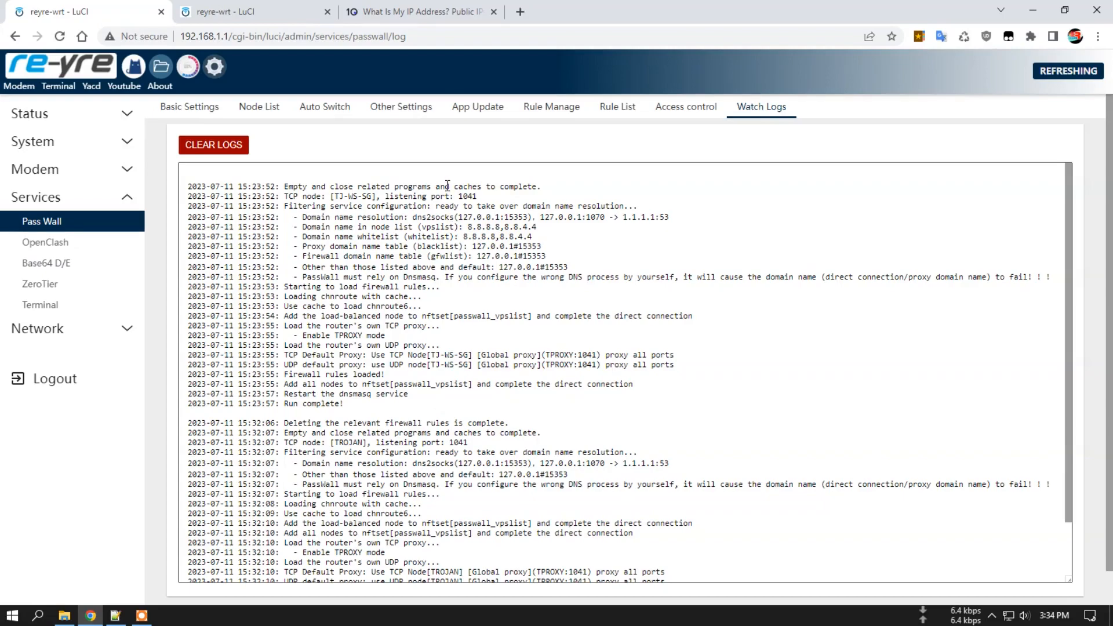
pyautogui.scroll(-3, 394, 417)
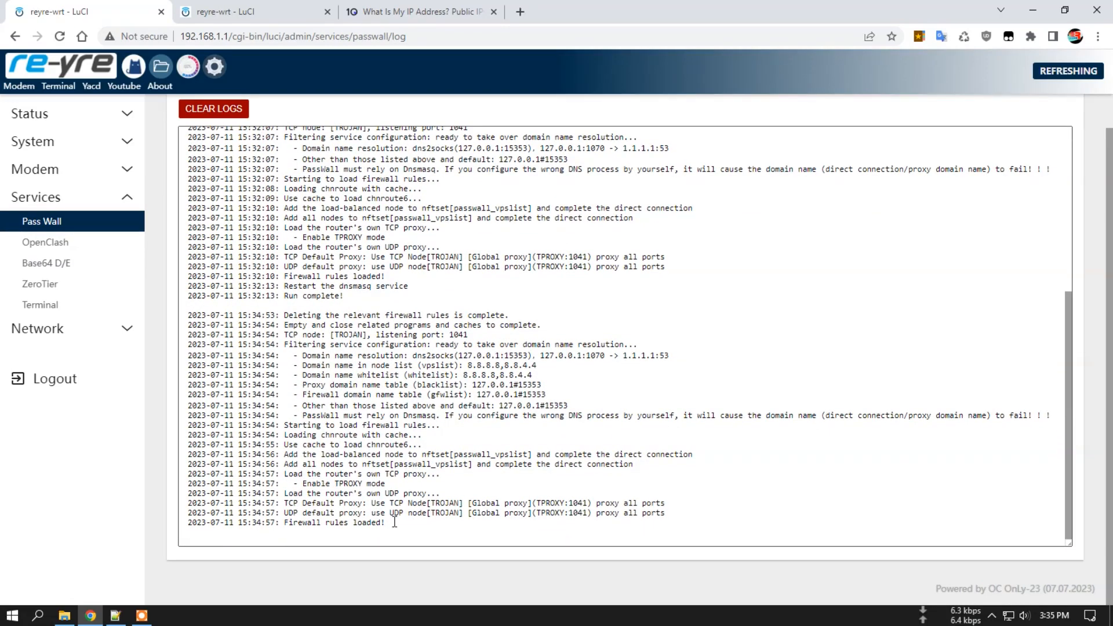
# Refresh the public IP lookup page to compare its address with the Trojan-id1 address in the Notepad++ text
pyautogui.click(450, 6)
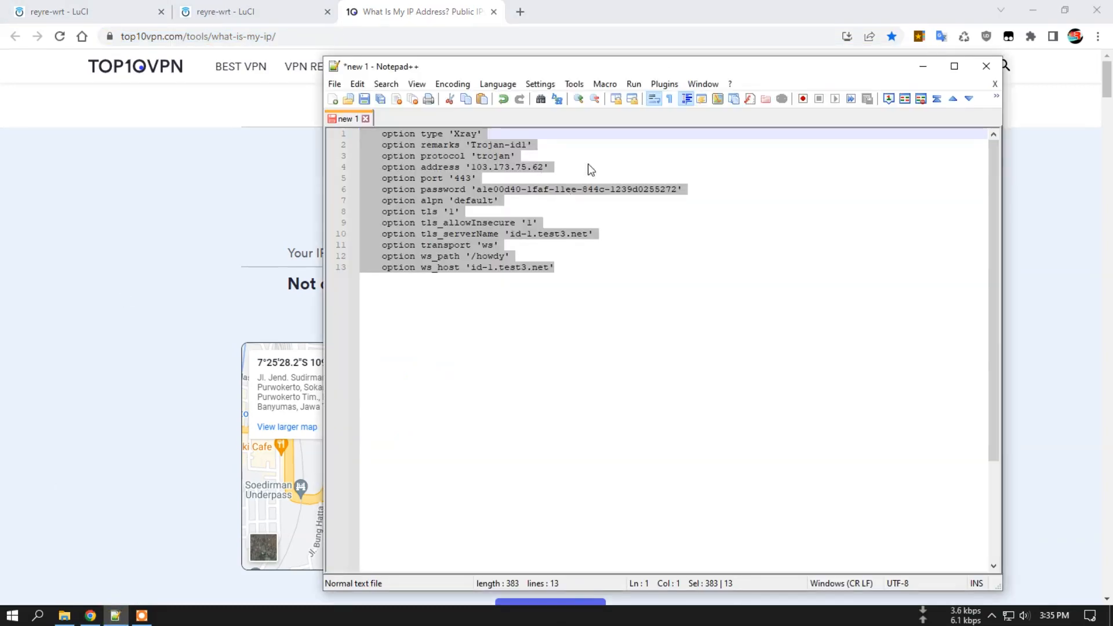
pyautogui.click(558, 168)
pyautogui.click(177, 183)
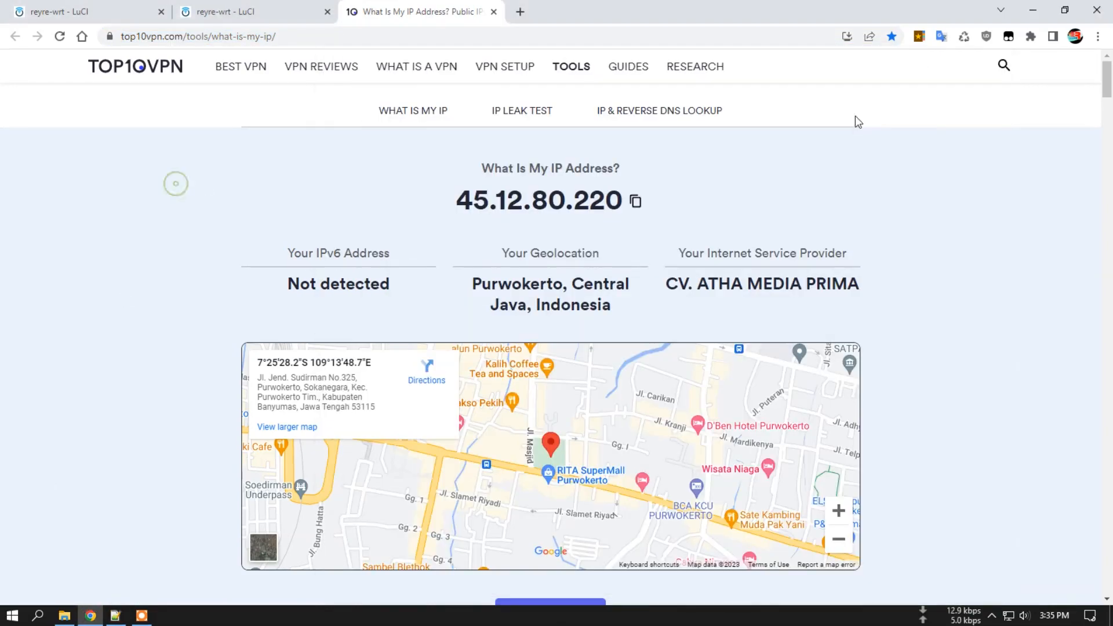
pyautogui.click(963, 36)
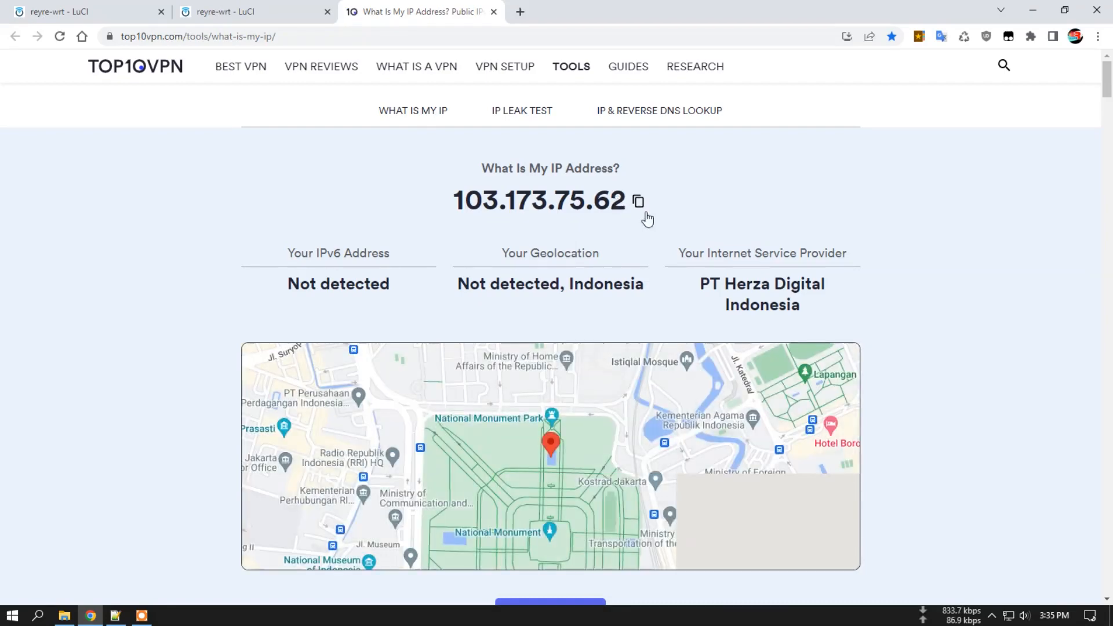
# Open the TROJAN balancing node's configuration from the node list to examine its load balancing nodes, then return to the passwall file
pyautogui.click(107, 9)
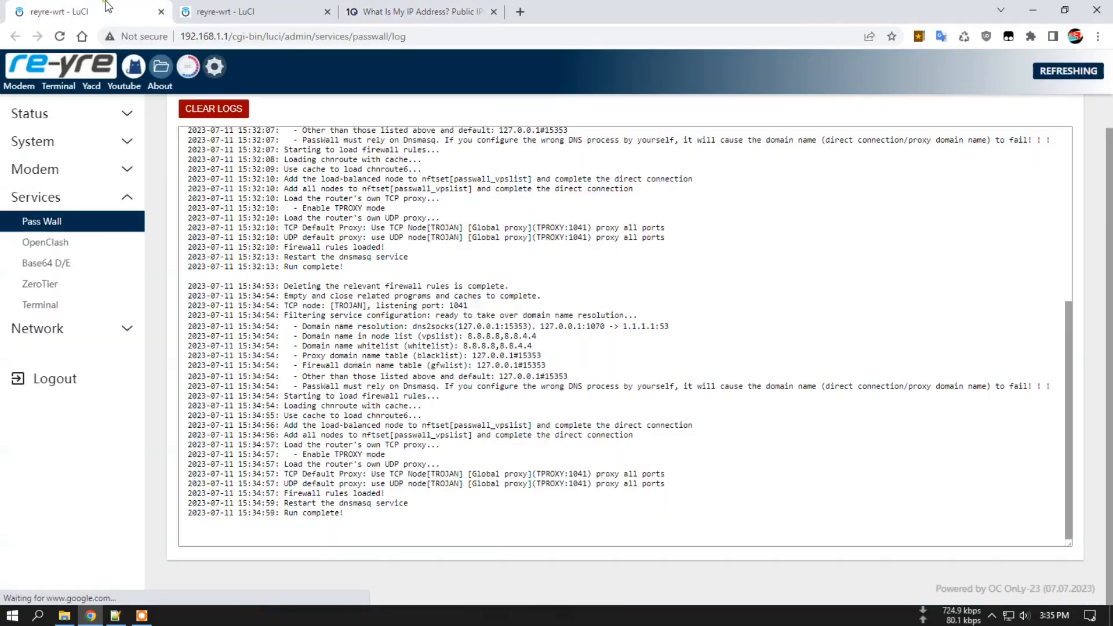
pyautogui.click(250, 8)
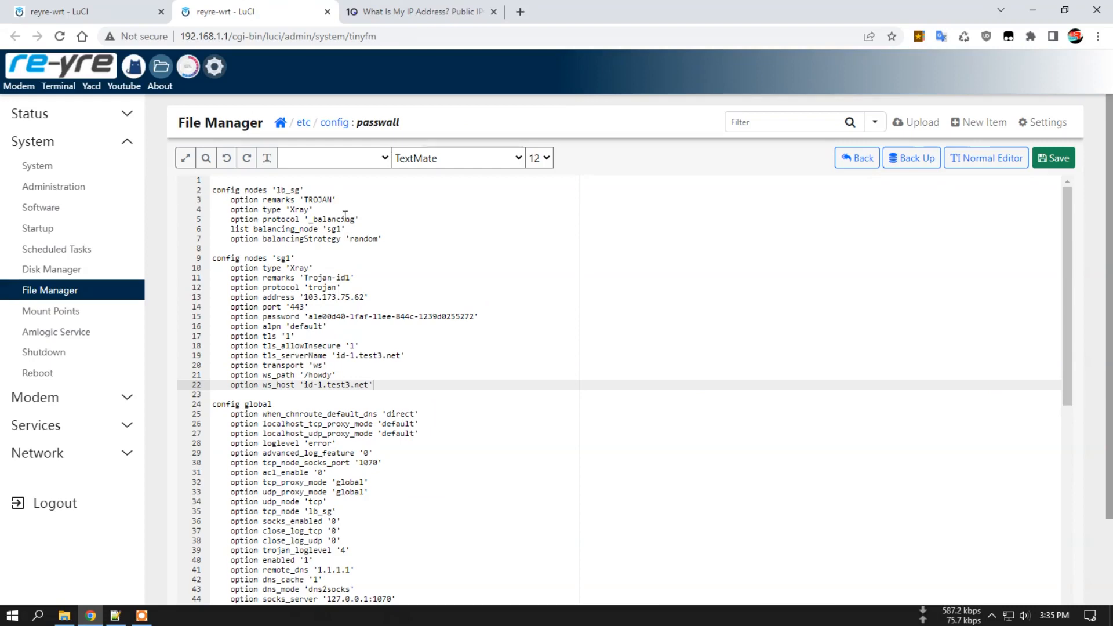
pyautogui.click(75, 8)
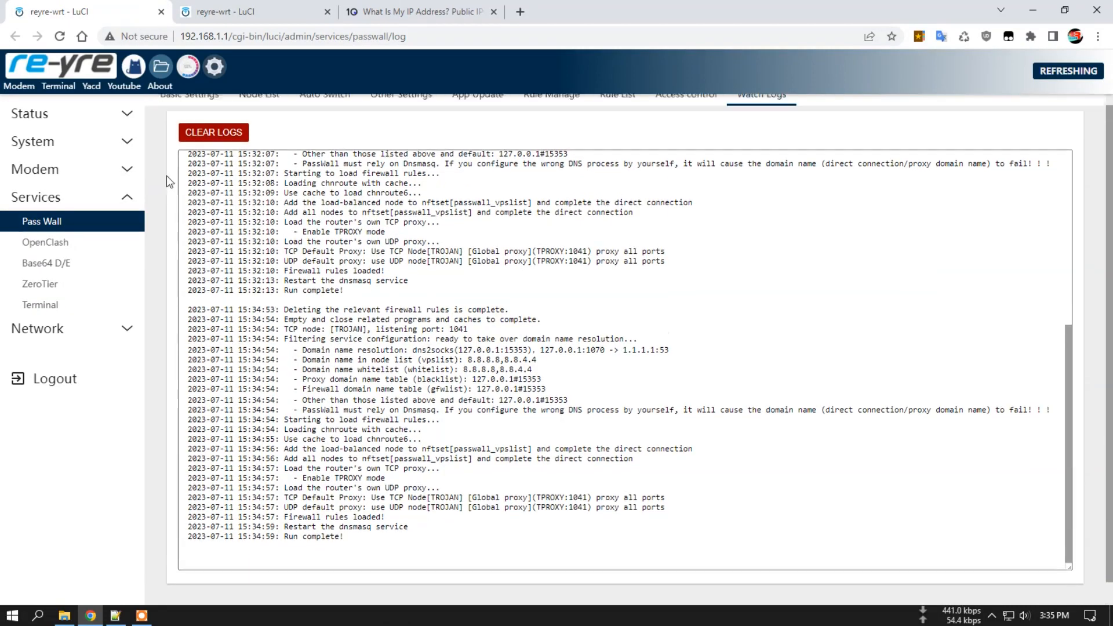
pyautogui.click(194, 104)
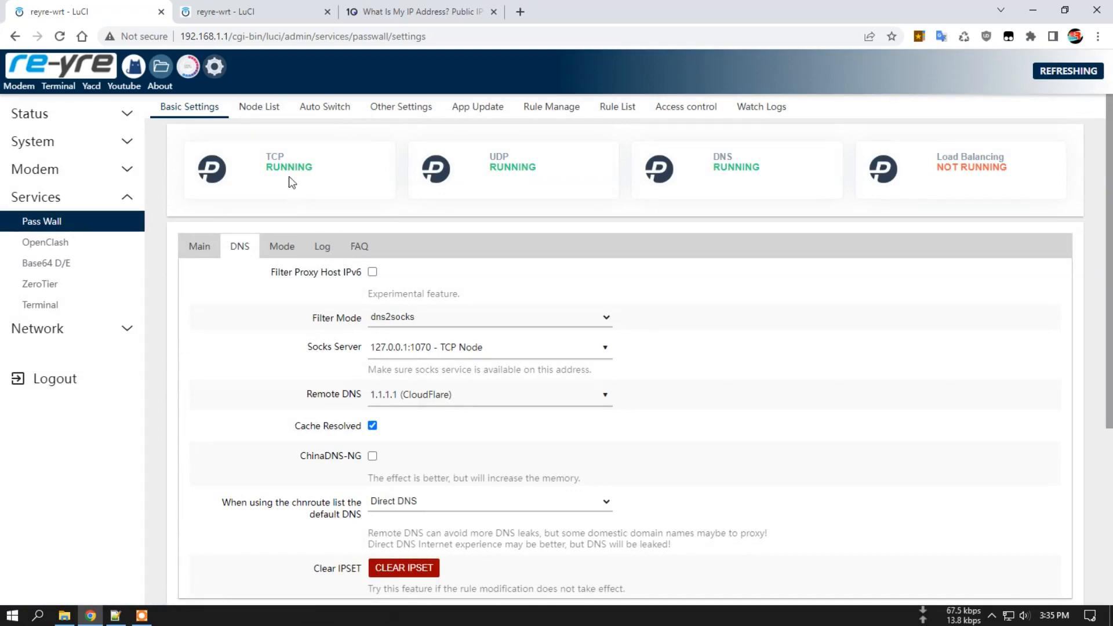
pyautogui.click(263, 108)
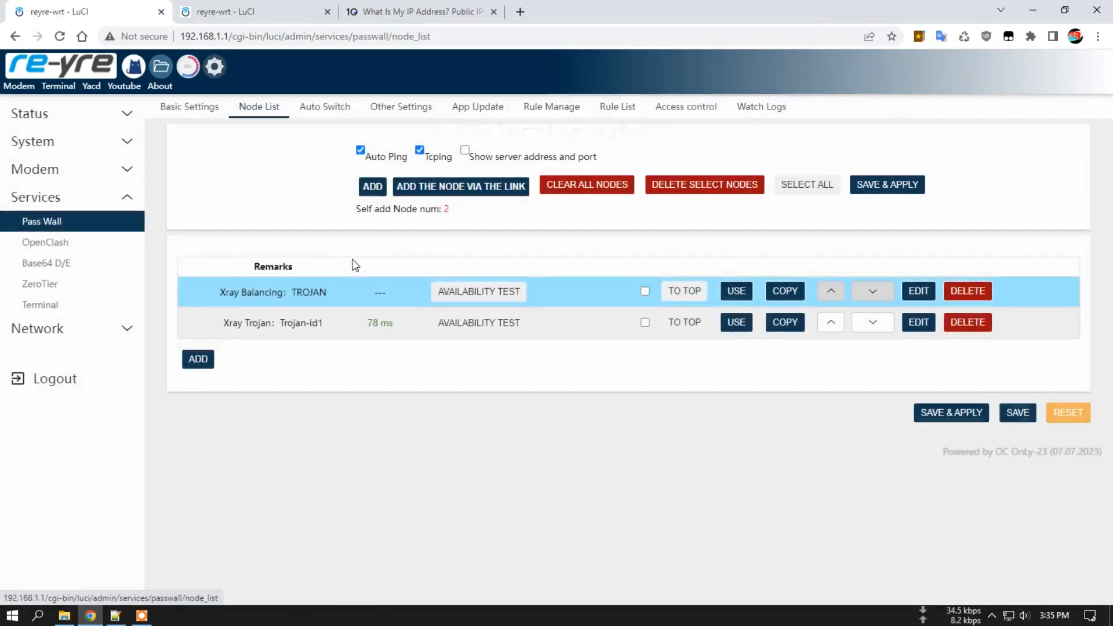
pyautogui.click(920, 293)
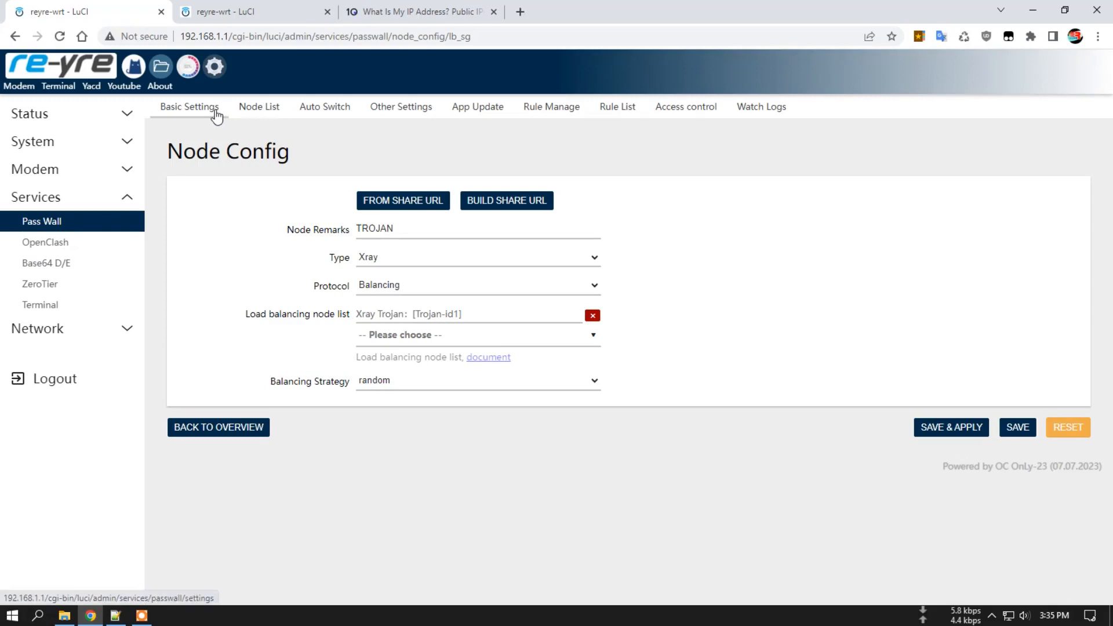
pyautogui.click(299, 7)
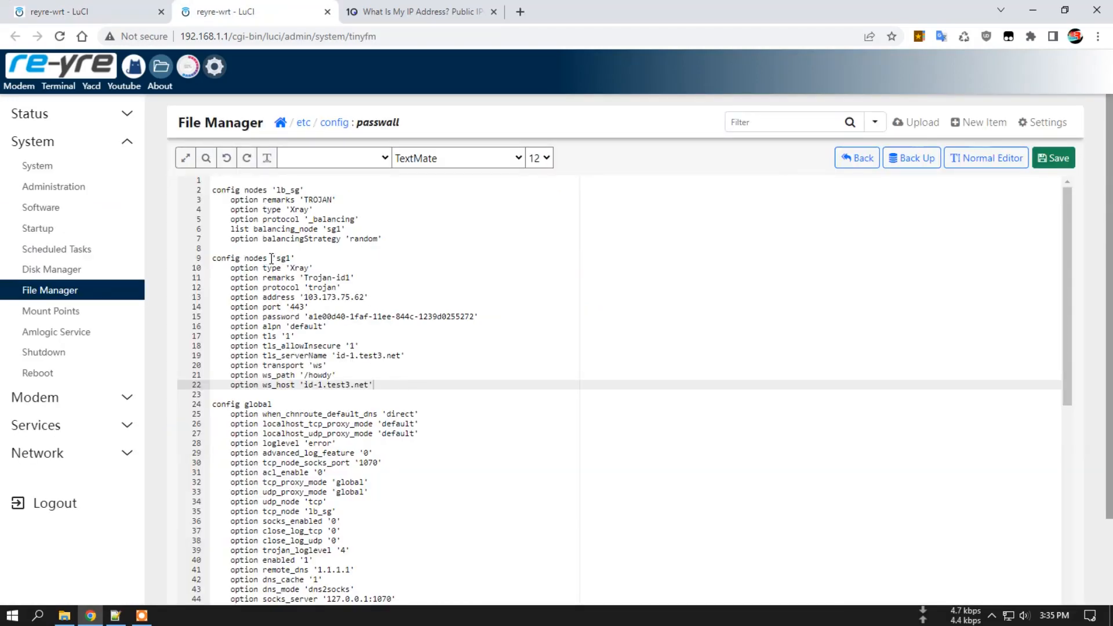
# Duplicate the whole config nodes 'sg1' block, including its node password, directly below itself in the passwall file
pyautogui.click(296, 258)
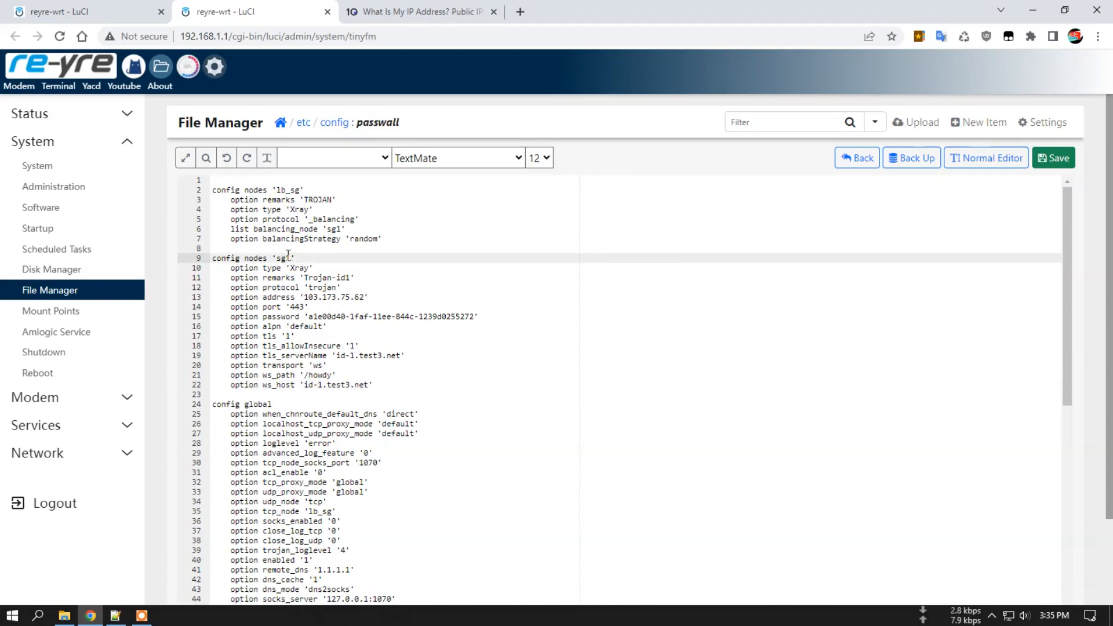
pyautogui.moveTo(376, 384); pyautogui.dragTo(190, 262)
pyautogui.rightClick(238, 271)
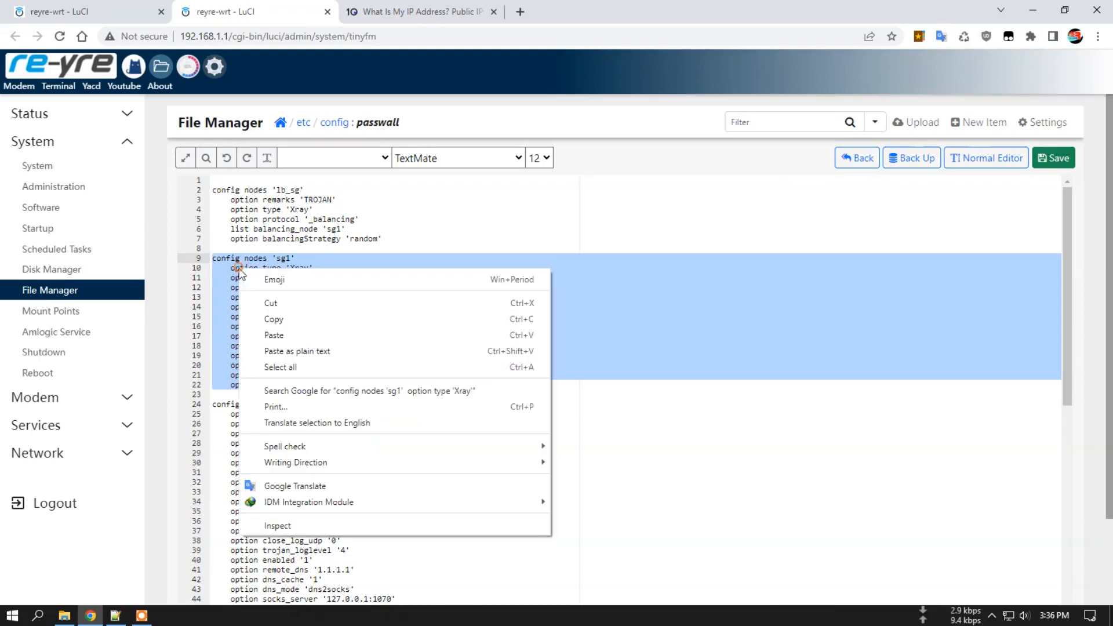
pyautogui.click(277, 319)
pyautogui.click(373, 385)
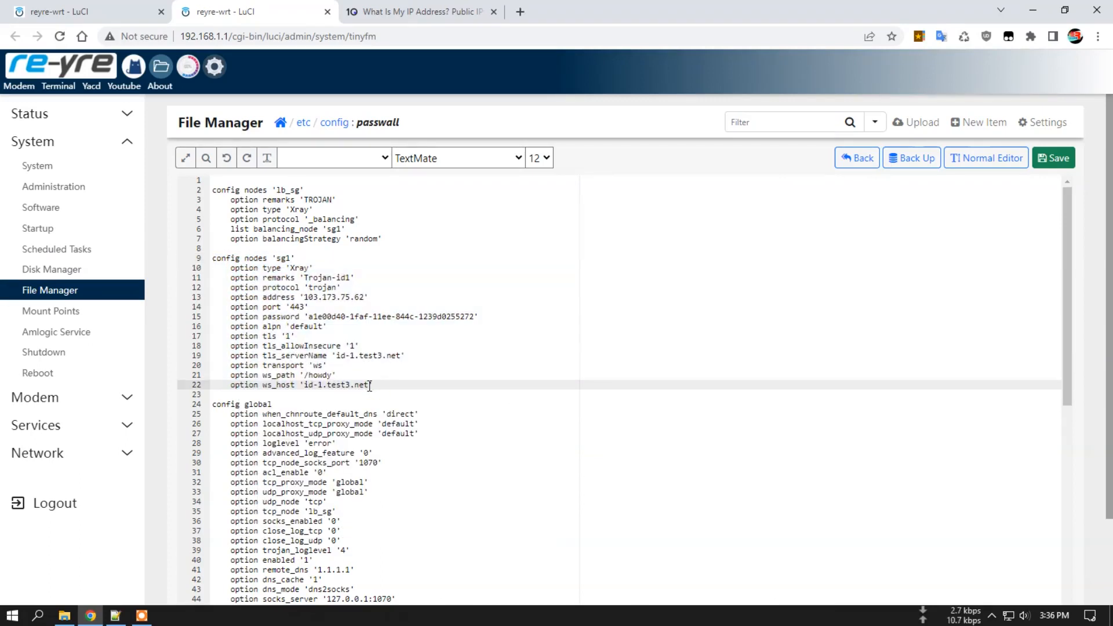
pyautogui.press('Return')
pyautogui.press('Return')
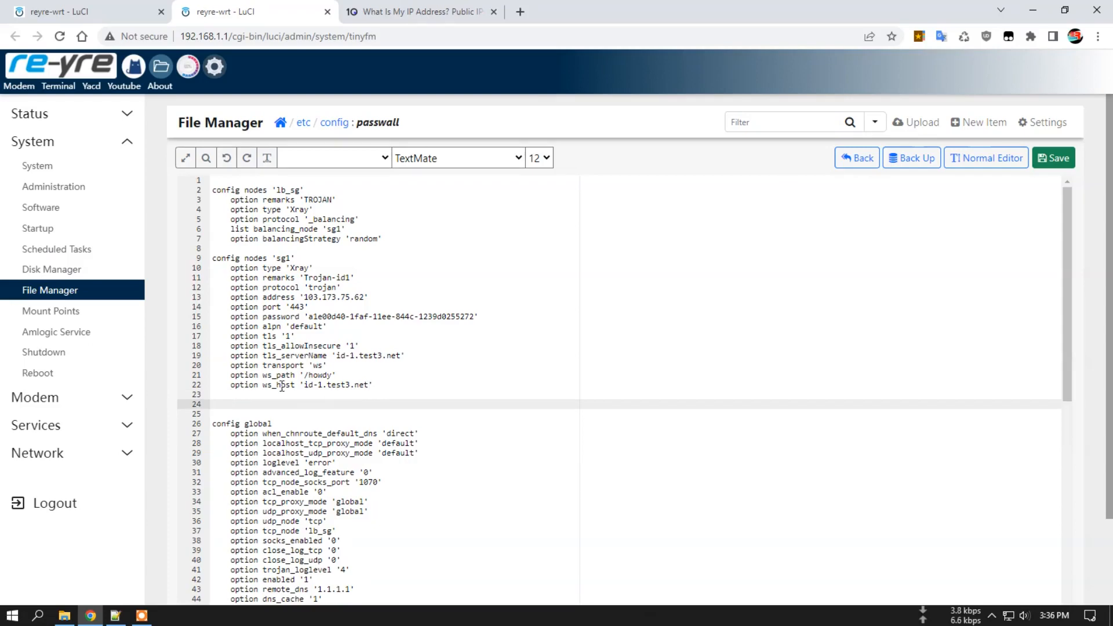
pyautogui.rightClick(213, 404)
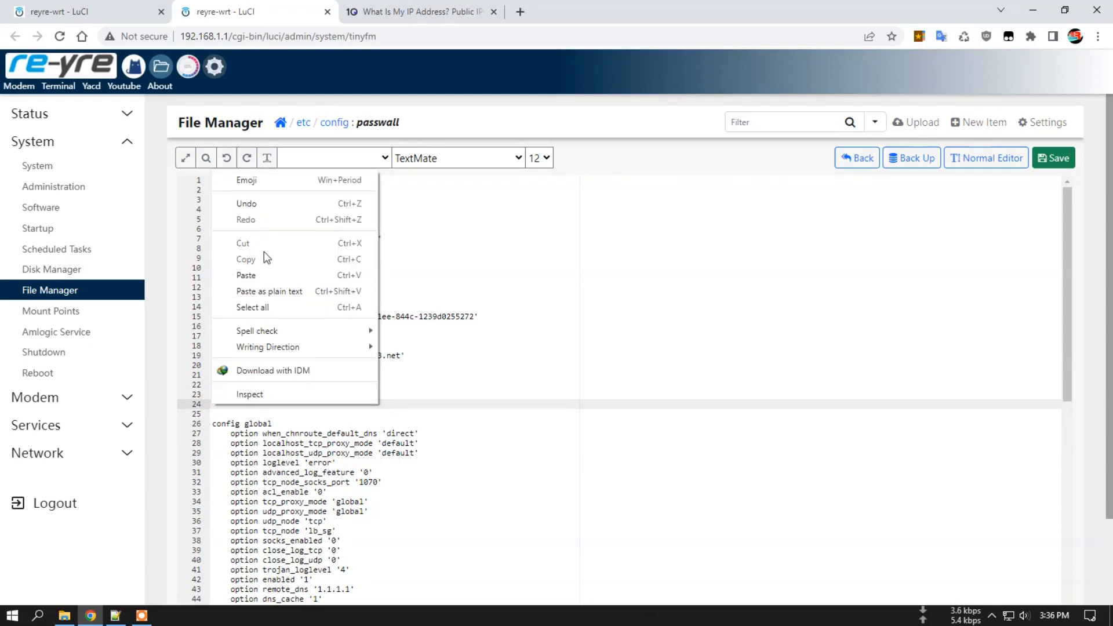
pyautogui.click(261, 276)
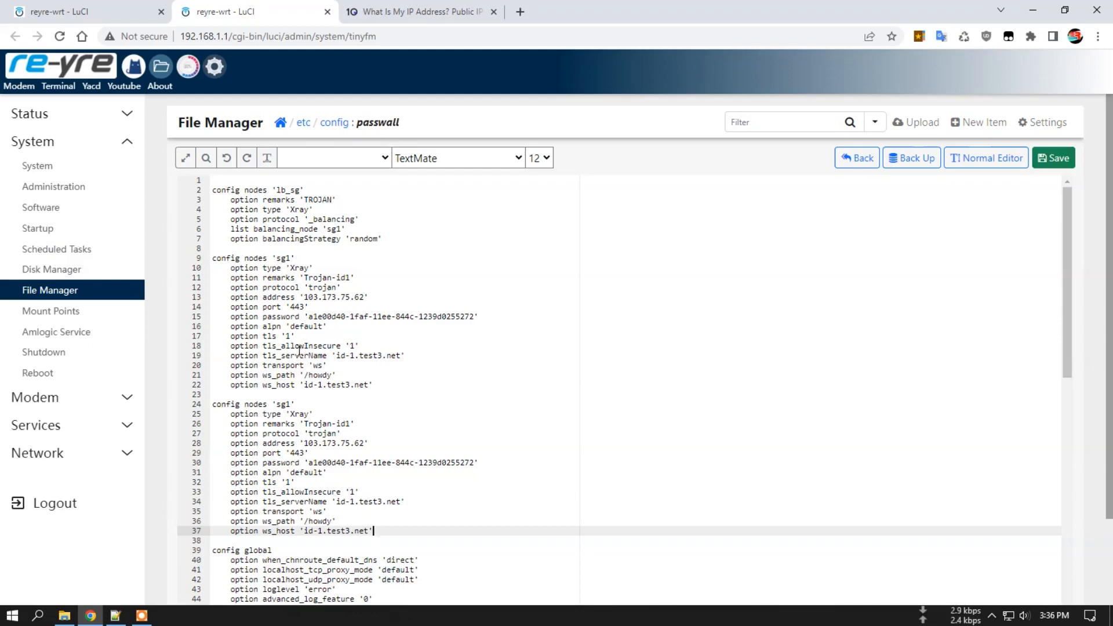
# Rename the duplicated node block to 'sg2', set its remarks to 'Trojan-id2', and save the passwall file
pyautogui.doubleClick(289, 257)
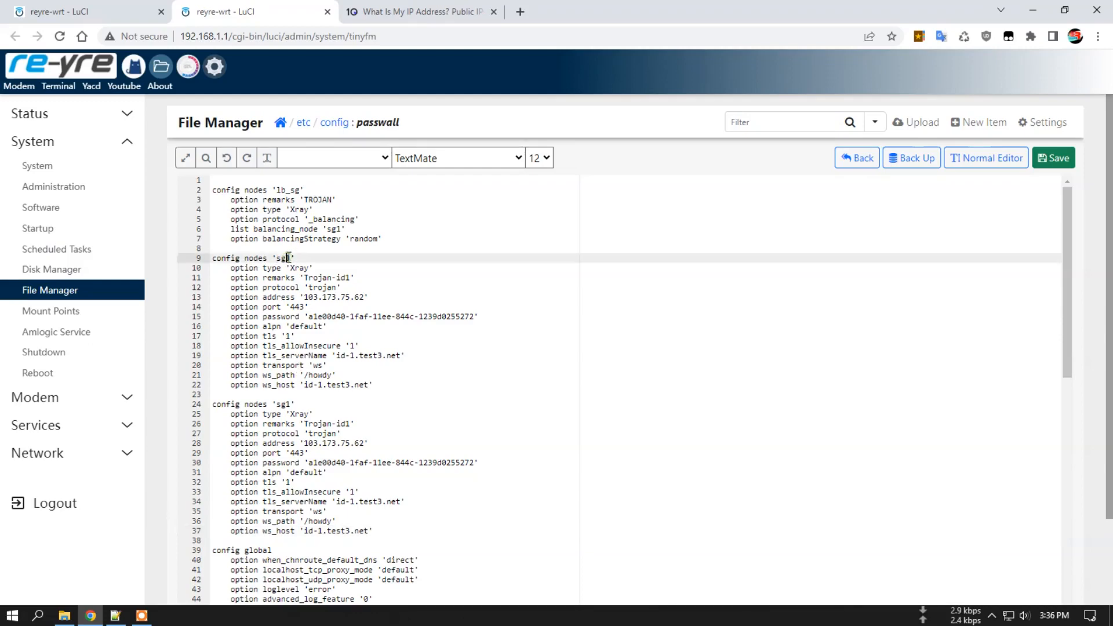
pyautogui.click(292, 404)
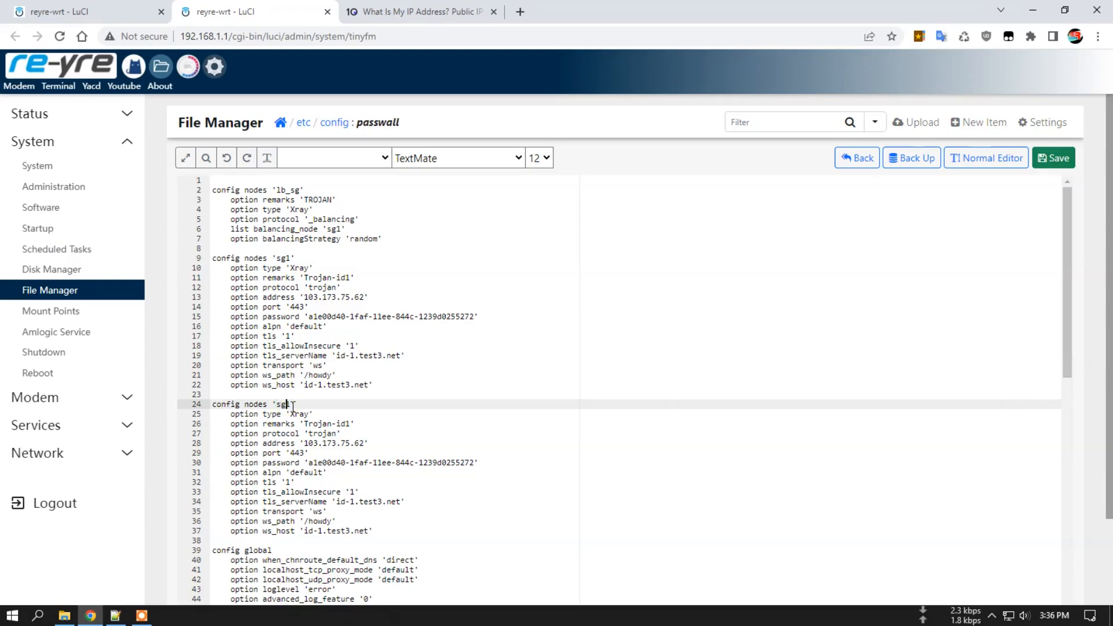
pyautogui.press('BackSpace')
pyautogui.write('2')
pyautogui.click(351, 278)
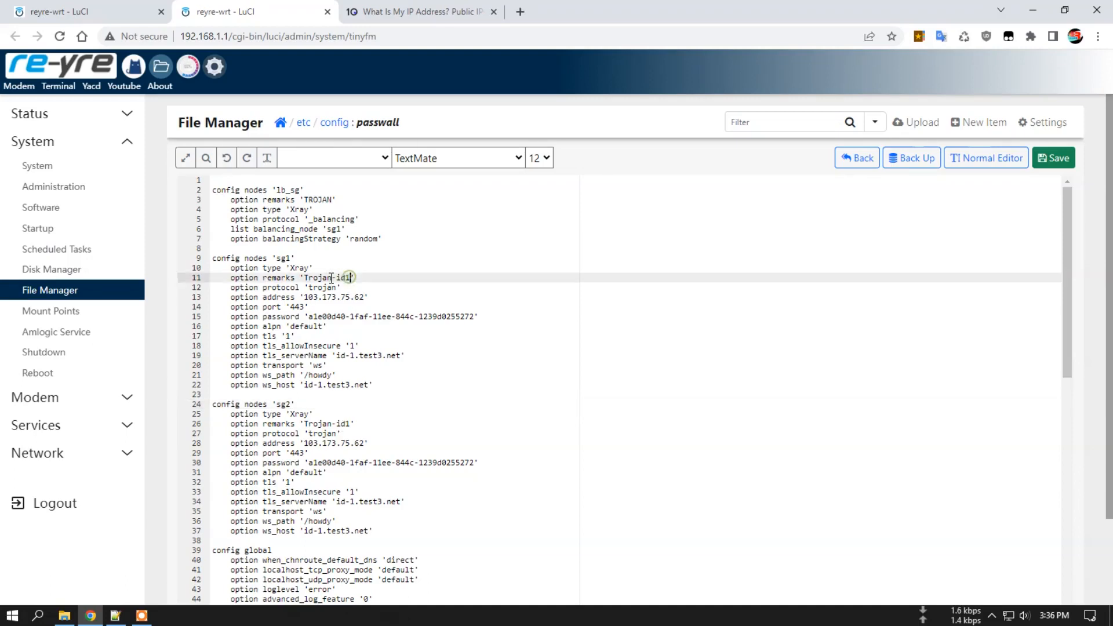
pyautogui.click(350, 423)
pyautogui.press('BackSpace')
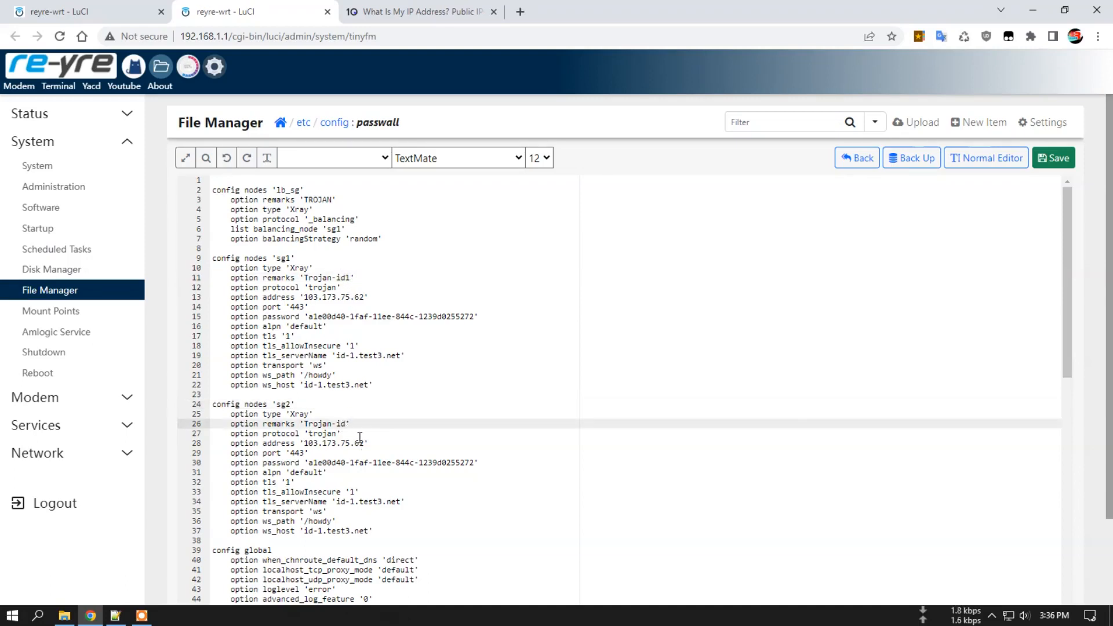
pyautogui.click(1055, 158)
pyautogui.scroll(-2, 643, 587)
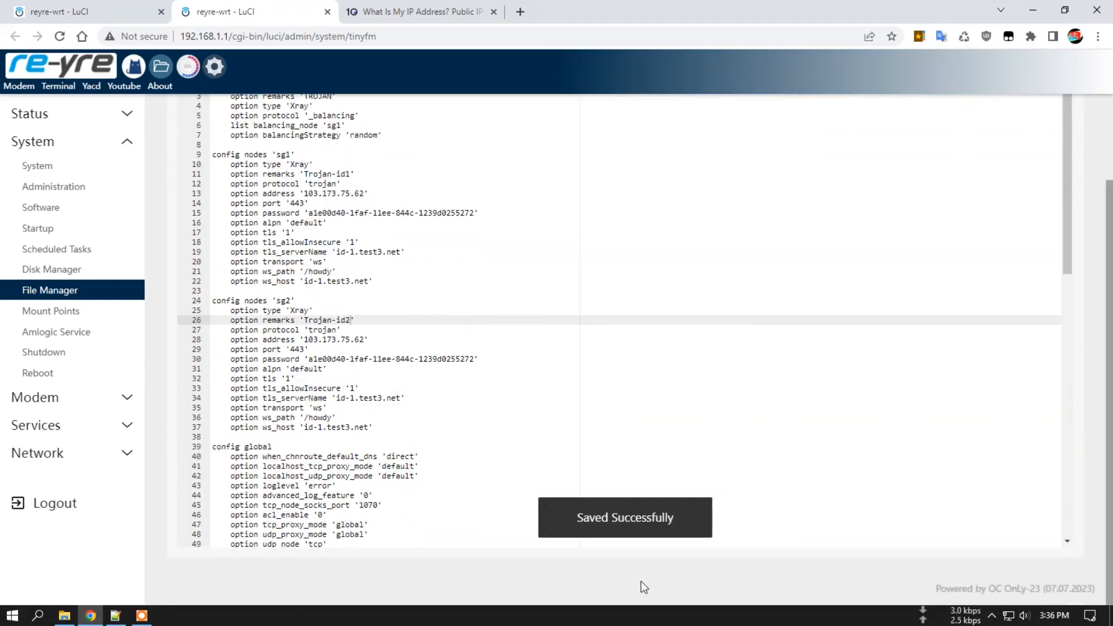
# Reload the Pass Wall node list, check the TROJAN balancing node's load balancing node list, and return to the node list
pyautogui.click(92, 12)
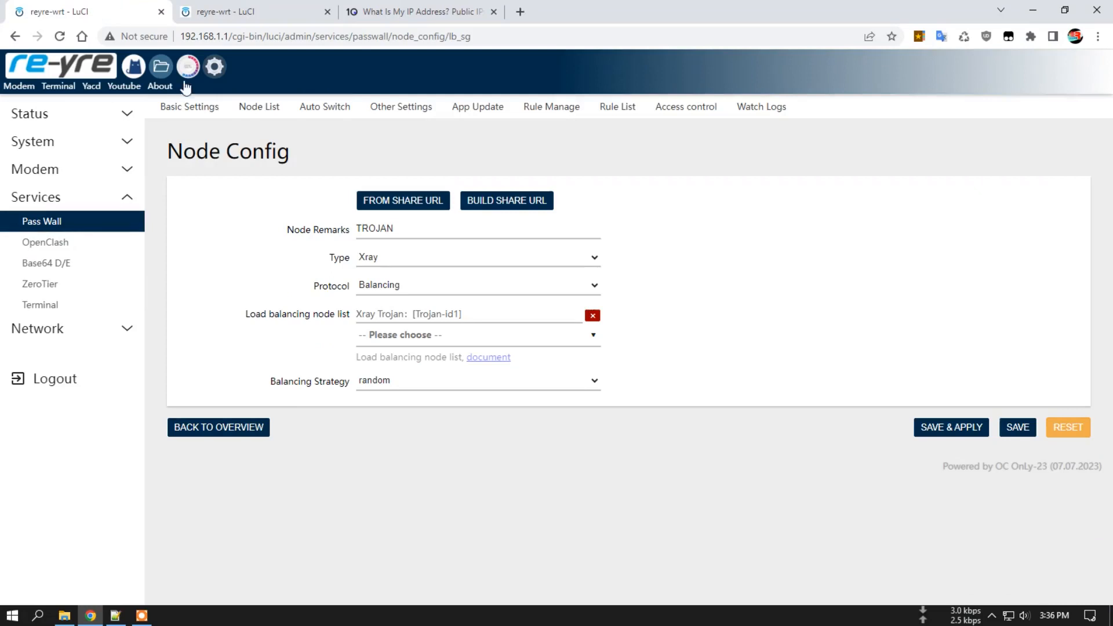
pyautogui.click(266, 108)
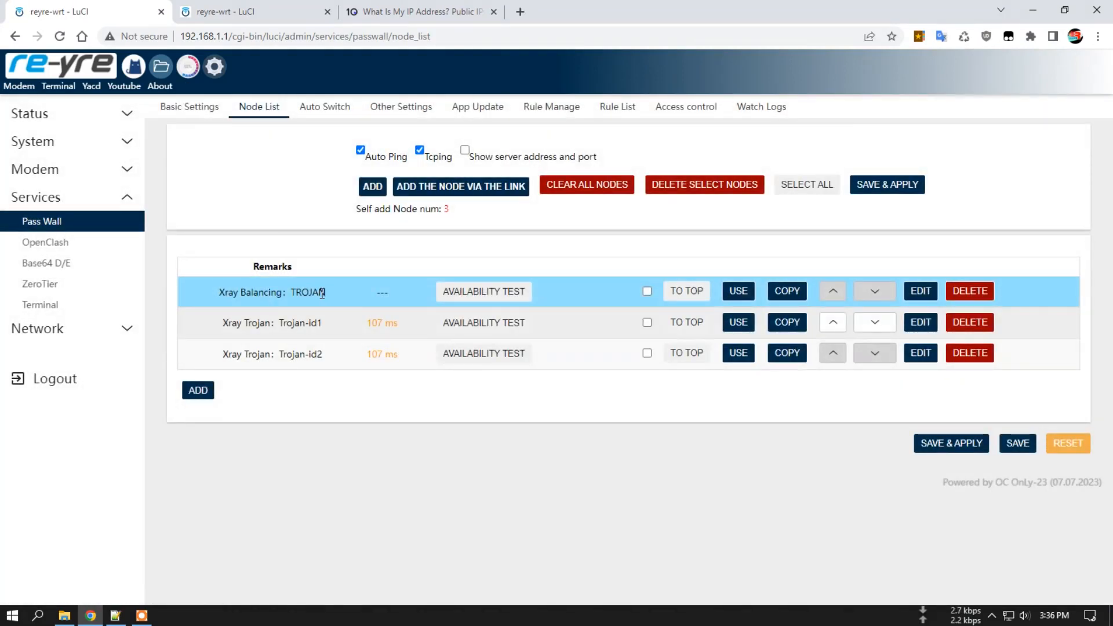
pyautogui.click(922, 291)
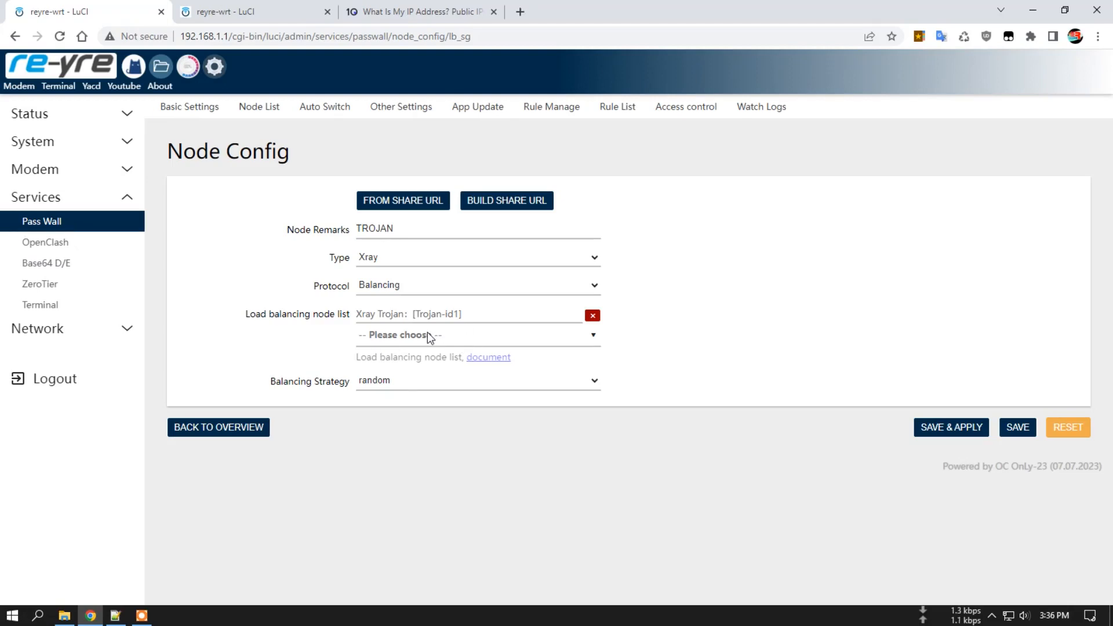
pyautogui.click(258, 107)
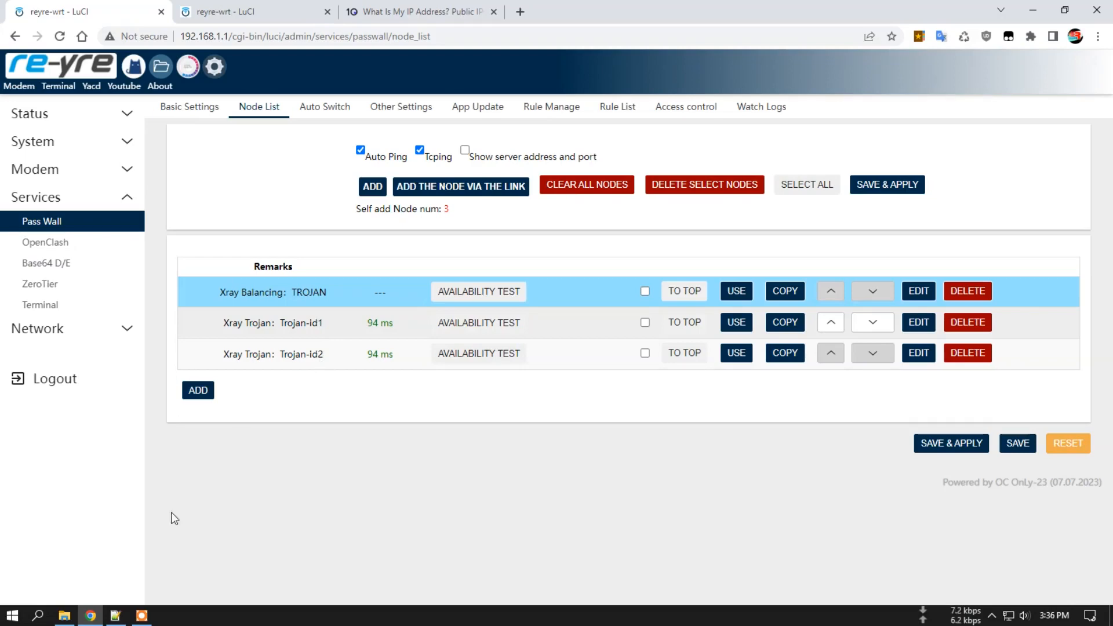
# Compare the remarks under config nodes 'lb_sg' in the passwall file with the balancing entry in the Pass Wall node list
pyautogui.click(255, 12)
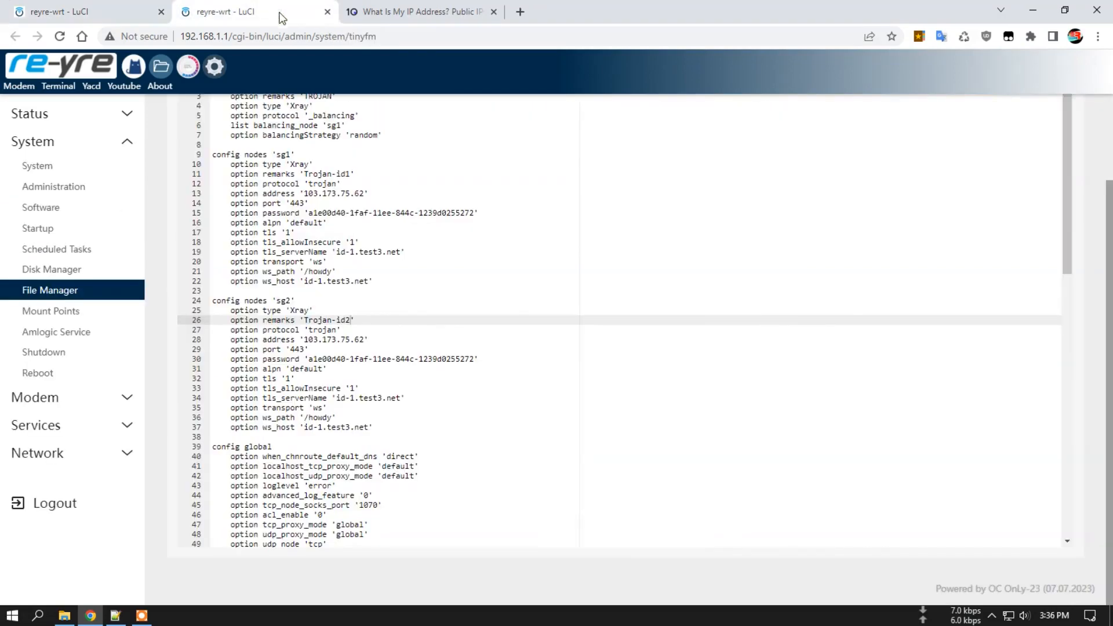
pyautogui.scroll(3, 434, 223)
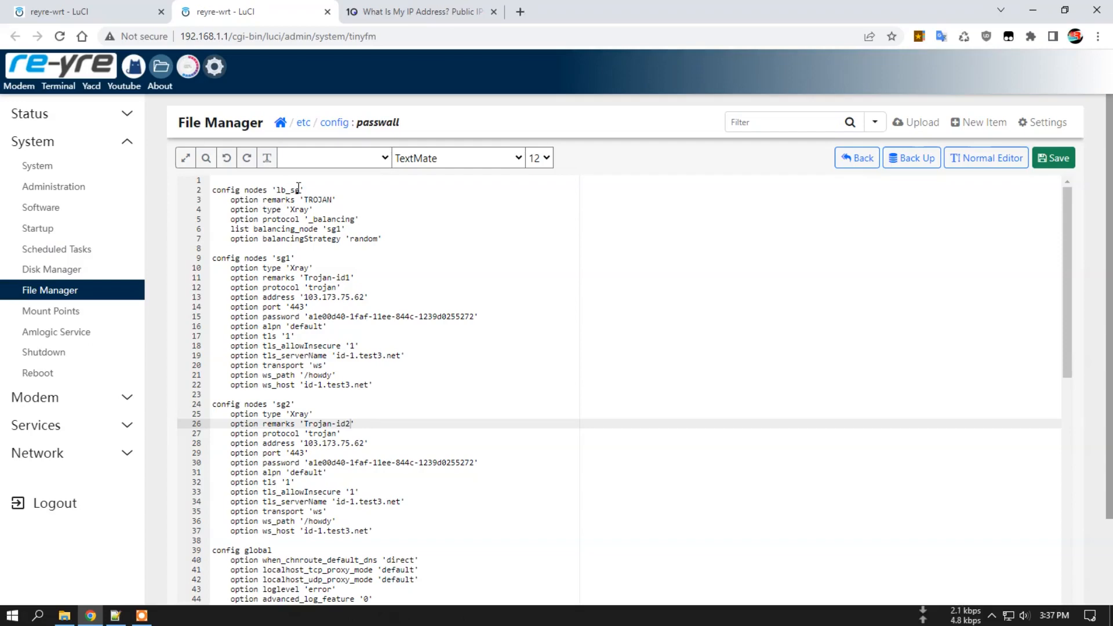
pyautogui.click(320, 200)
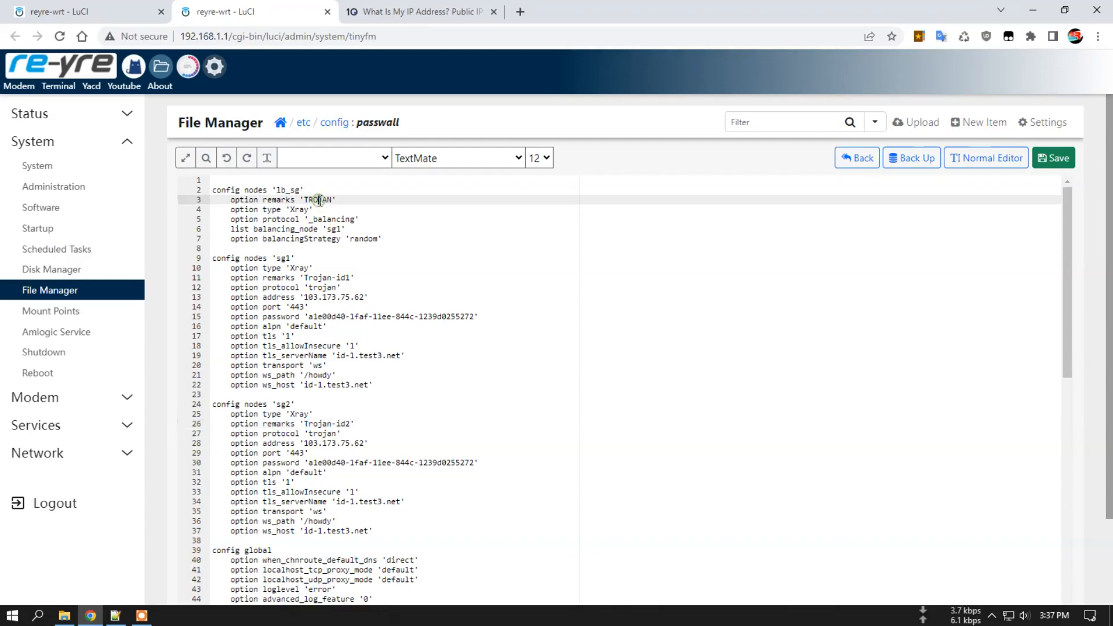
pyautogui.click(130, 6)
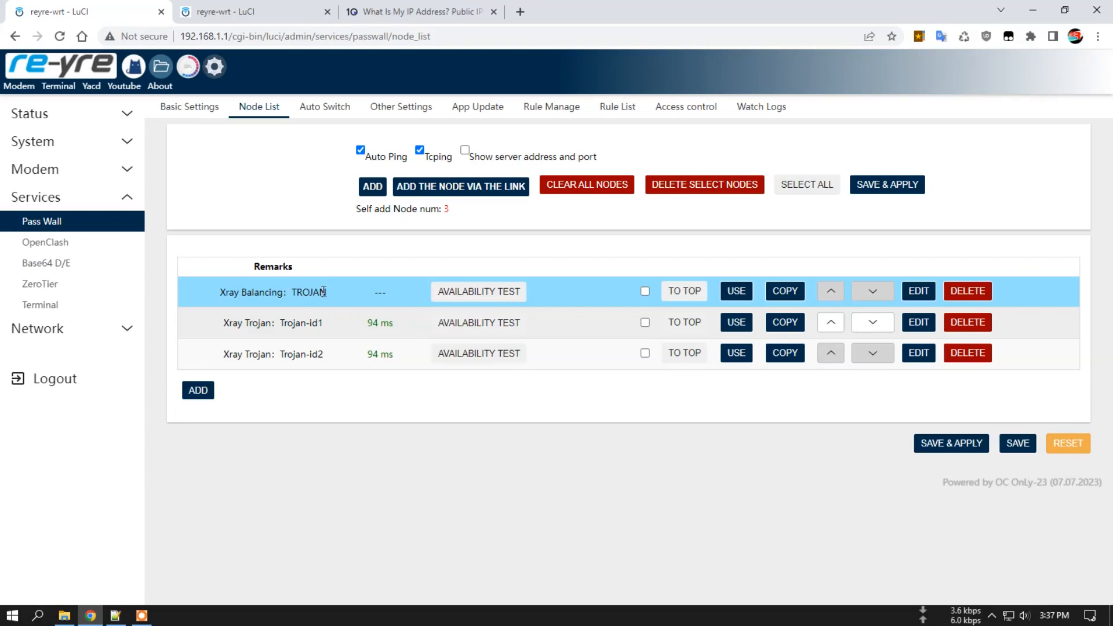
# Add the line list balancing_node 'sg2' below the 'sg1' one under config nodes 'lb_sg' and save the passwall file
pyautogui.click(261, 7)
pyautogui.moveTo(231, 229); pyautogui.dragTo(335, 235)
pyautogui.rightClick(336, 235)
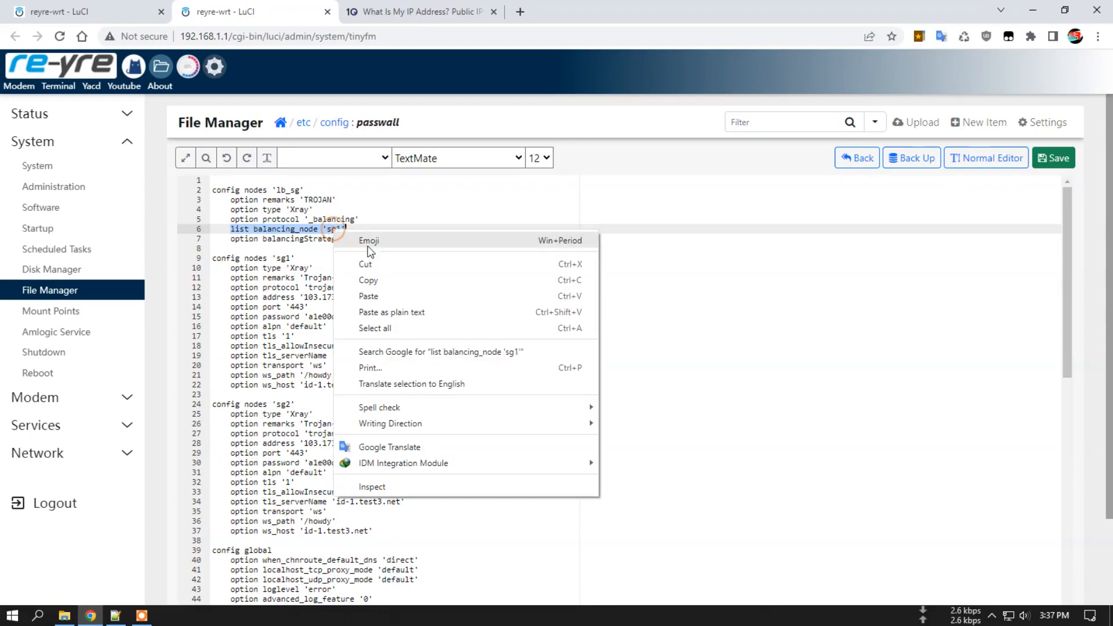
pyautogui.click(370, 280)
pyautogui.click(354, 230)
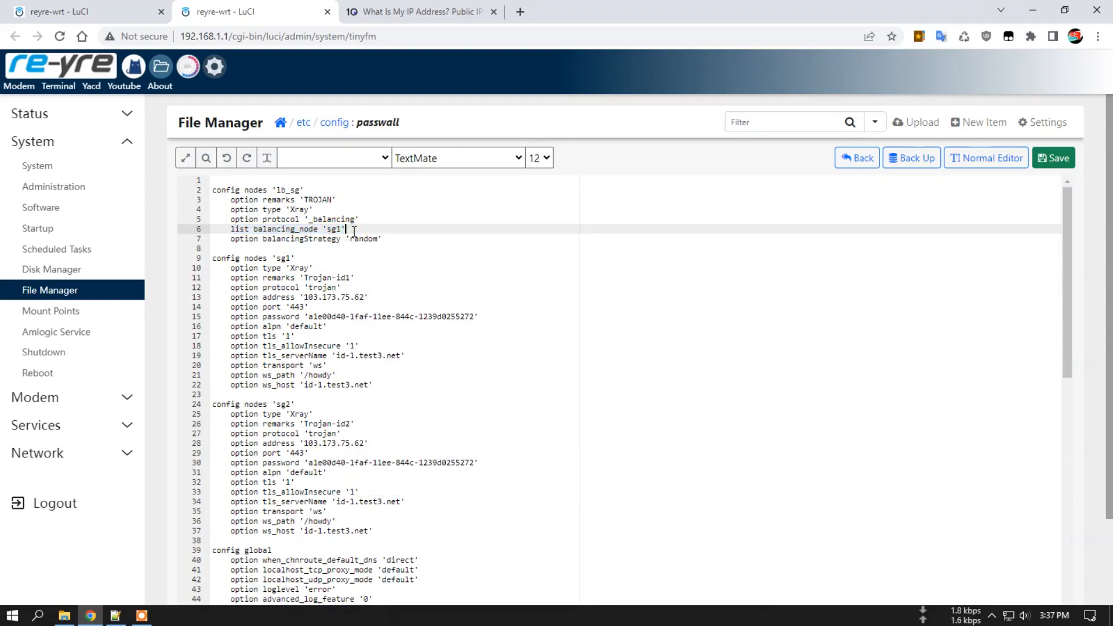
pyautogui.press('Return')
pyautogui.rightClick(255, 242)
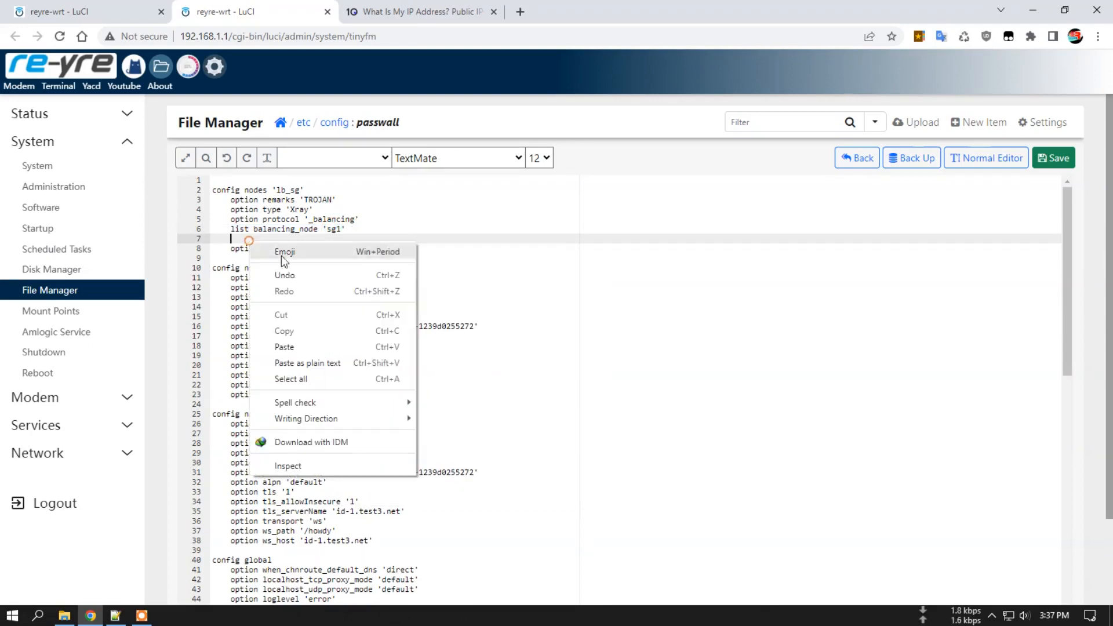
pyautogui.click(293, 347)
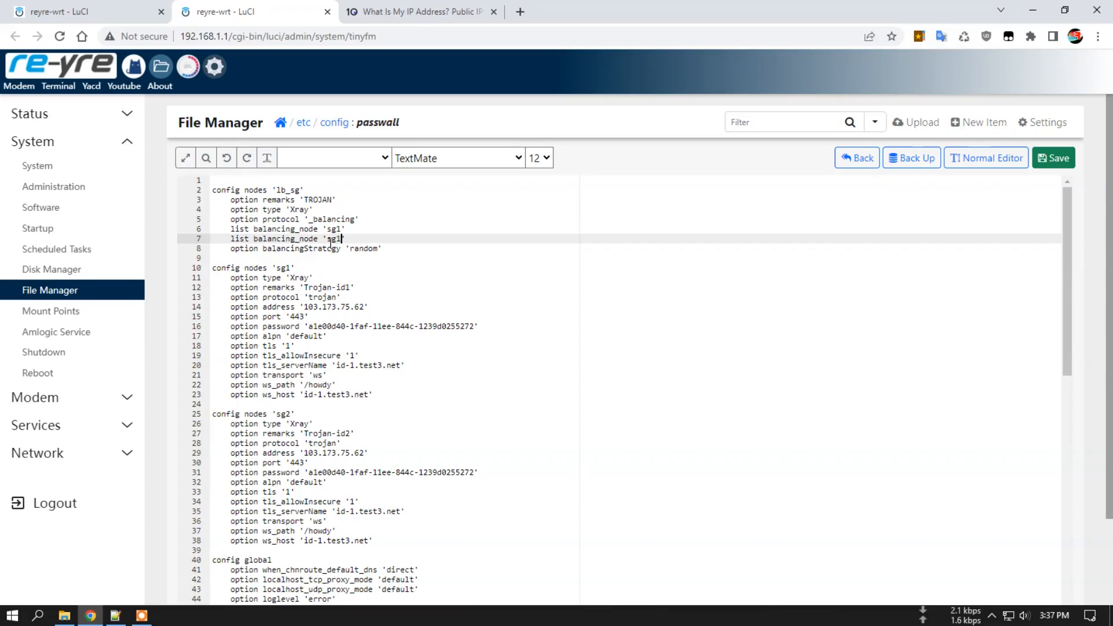
pyautogui.press('BackSpace')
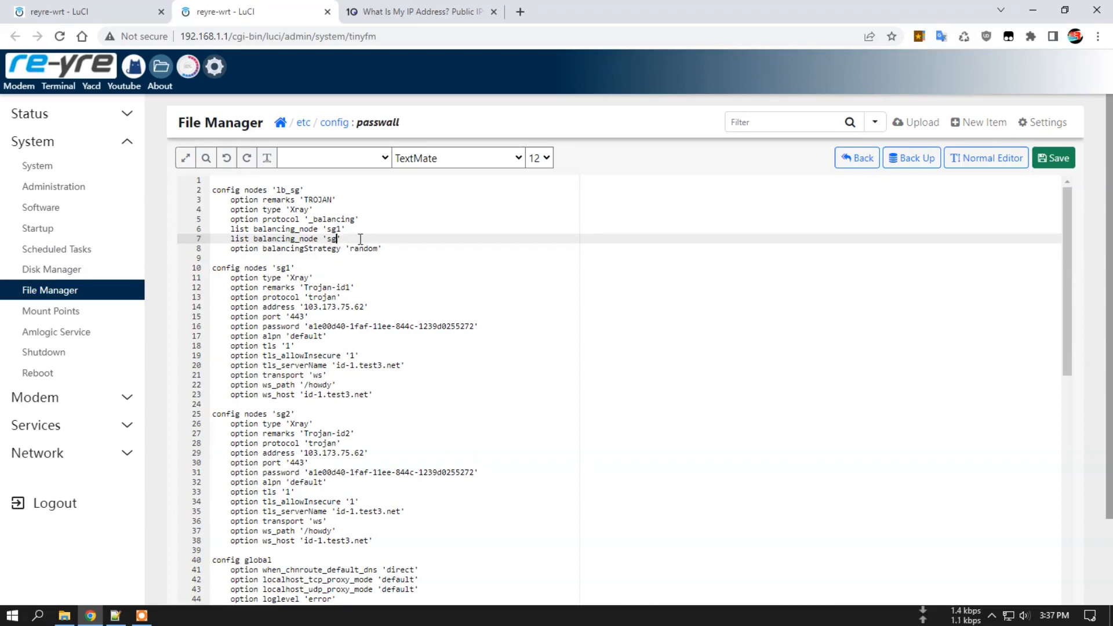
pyautogui.click(1053, 157)
pyautogui.scroll(-1, 1110, 313)
pyautogui.scroll(-2, 1111, 313)
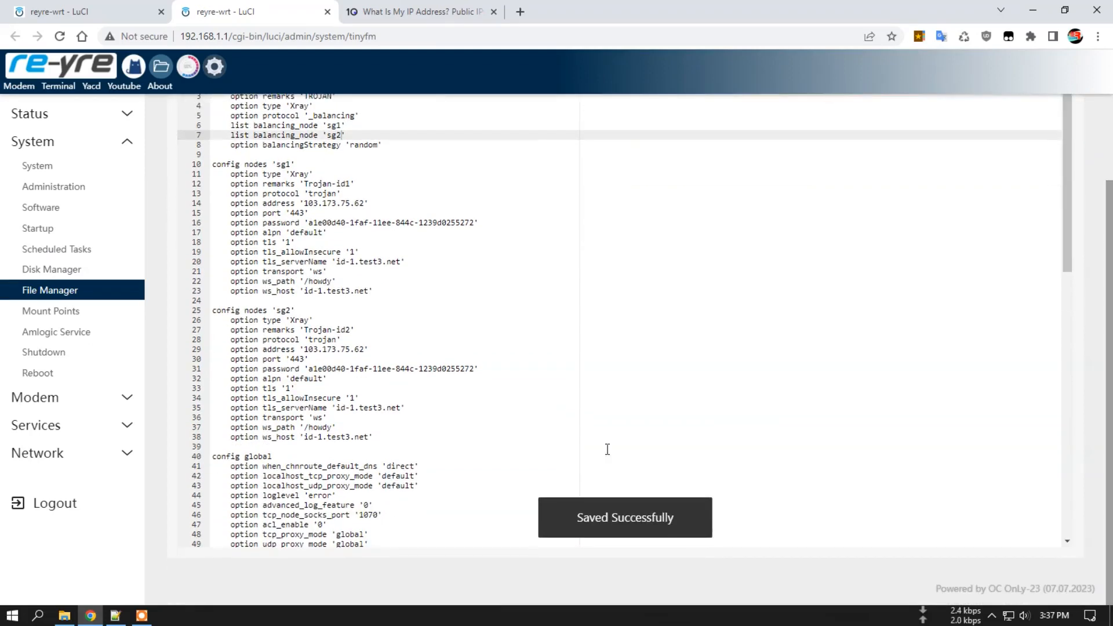
# Open the TROJAN balancing node's configuration to check its load balancing nodes, then return to the passwall file
pyautogui.click(81, 10)
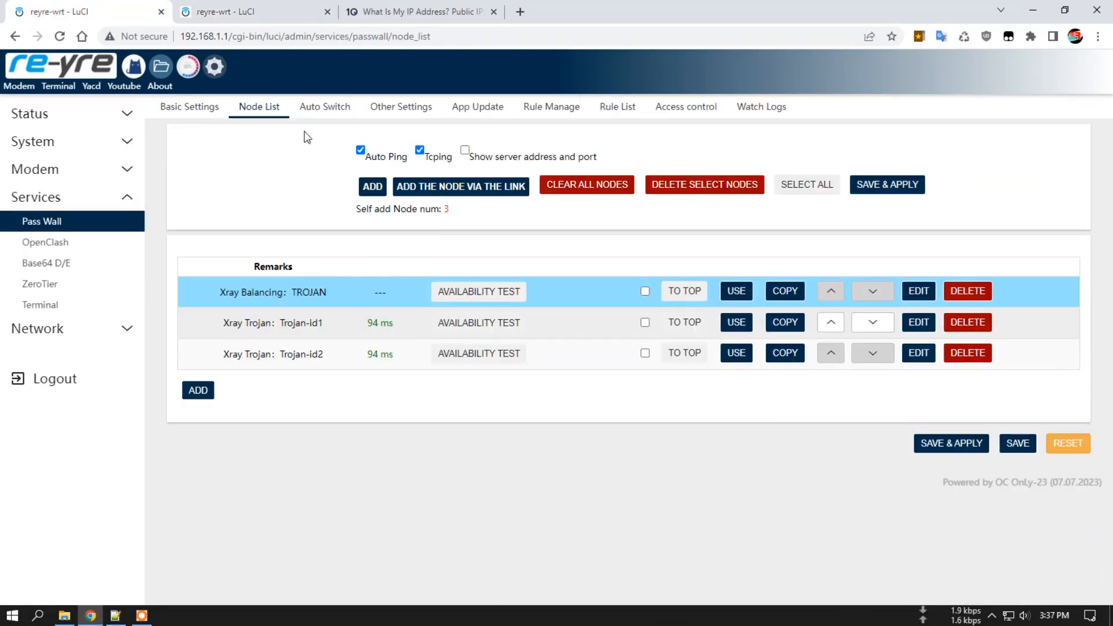
pyautogui.click(920, 293)
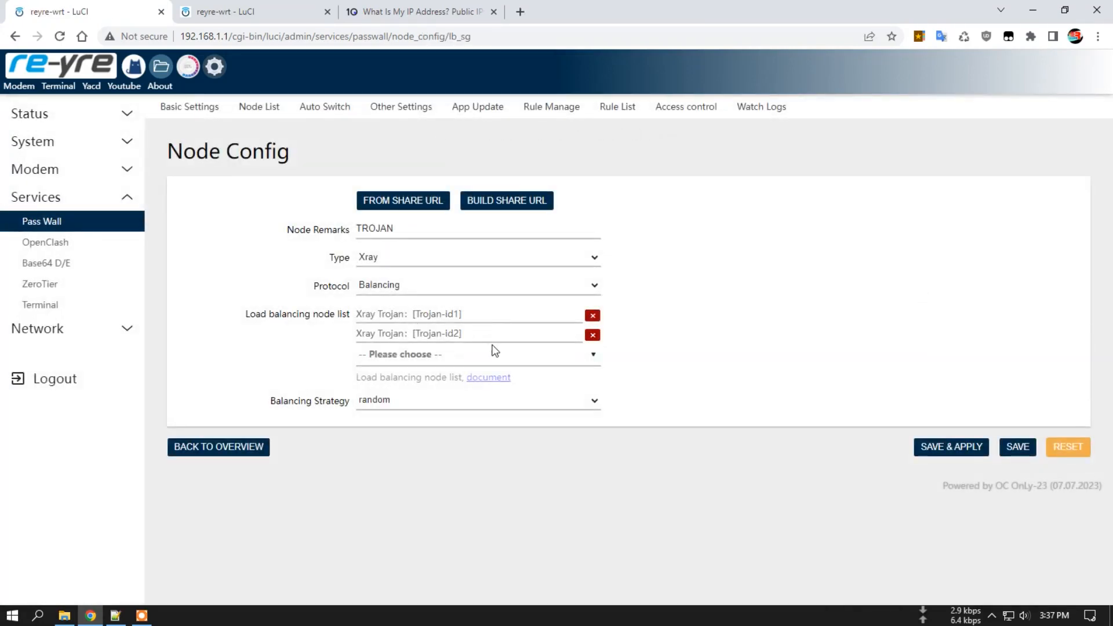
pyautogui.click(242, 7)
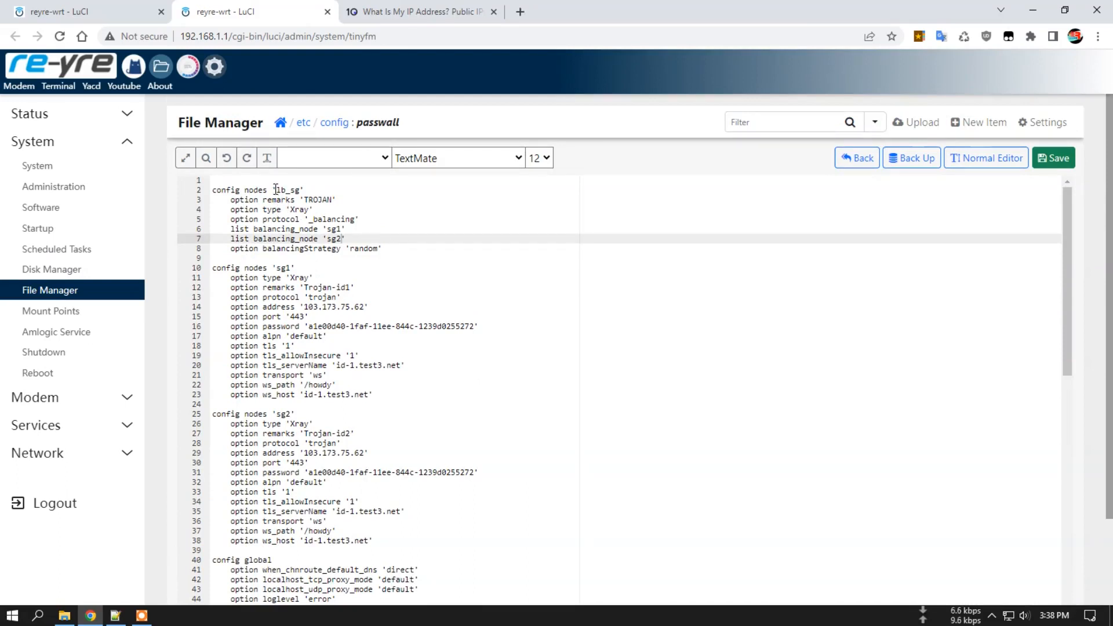
# Duplicate the whole config nodes 'lb_sg' block directly below itself, above the 'sg1' block
pyautogui.moveTo(275, 190); pyautogui.dragTo(301, 192)
pyautogui.click(418, 223)
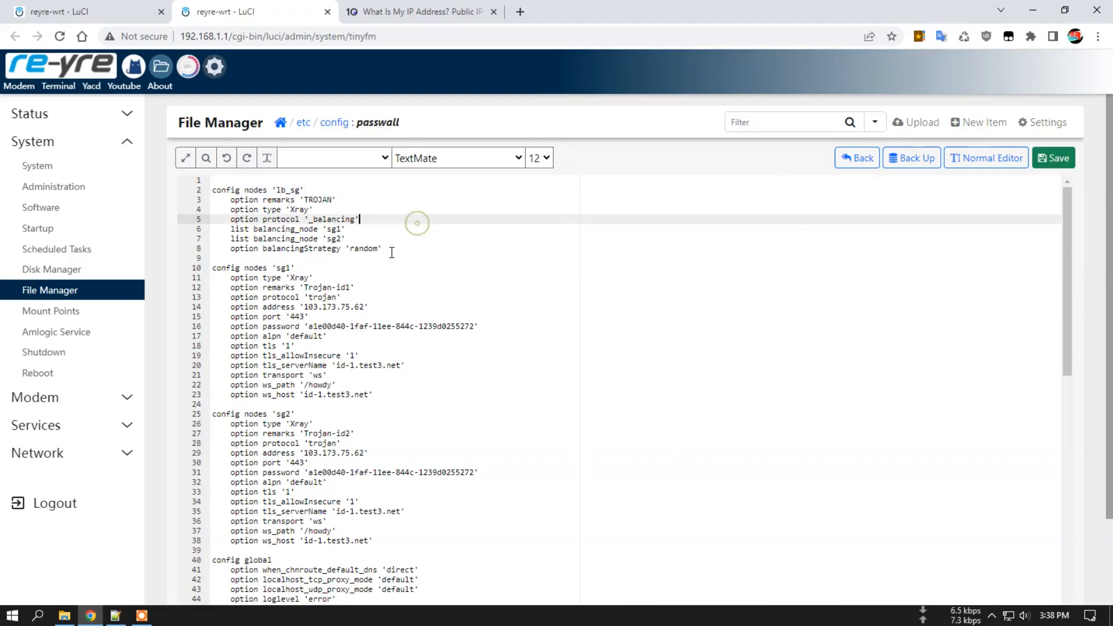
pyautogui.moveTo(382, 250); pyautogui.dragTo(213, 190)
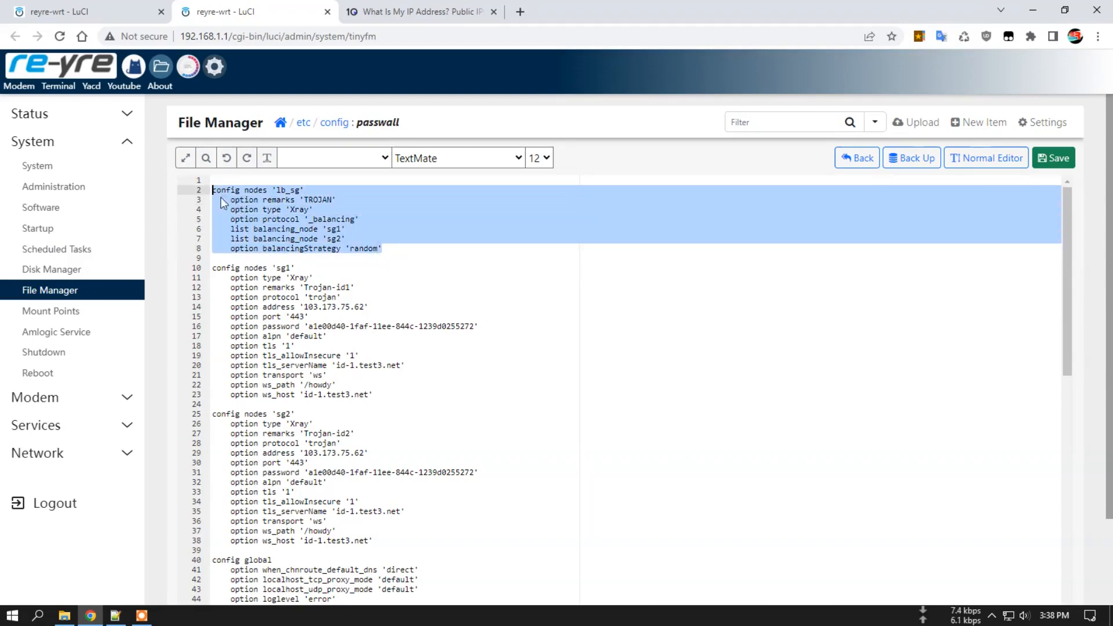
pyautogui.rightClick(226, 198)
pyautogui.click(272, 248)
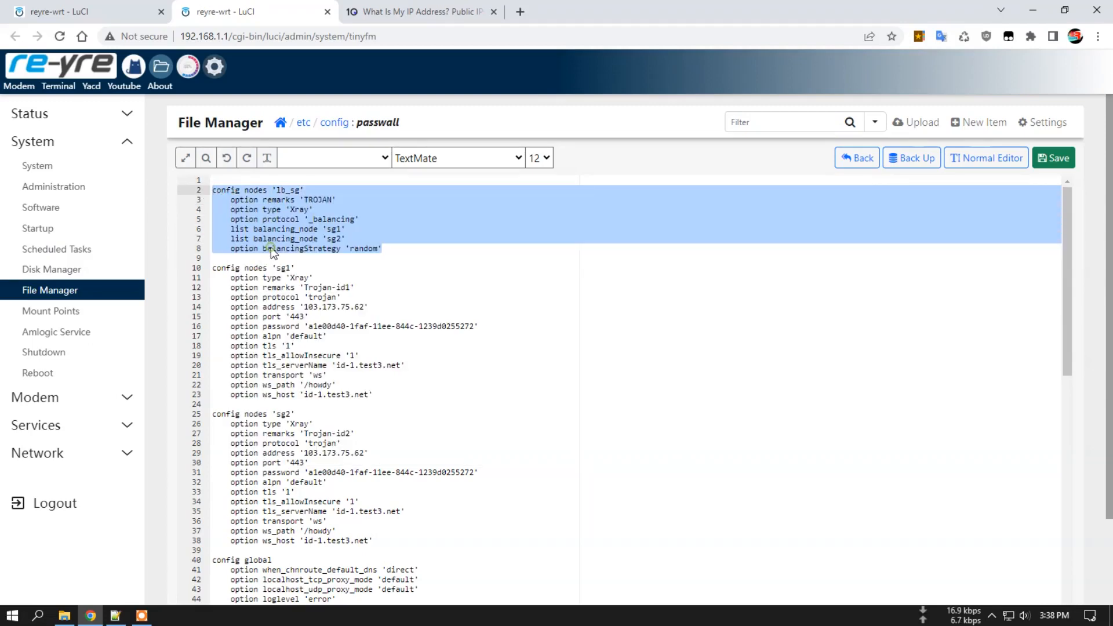
pyautogui.click(392, 248)
pyautogui.press('Return')
pyautogui.press('Return')
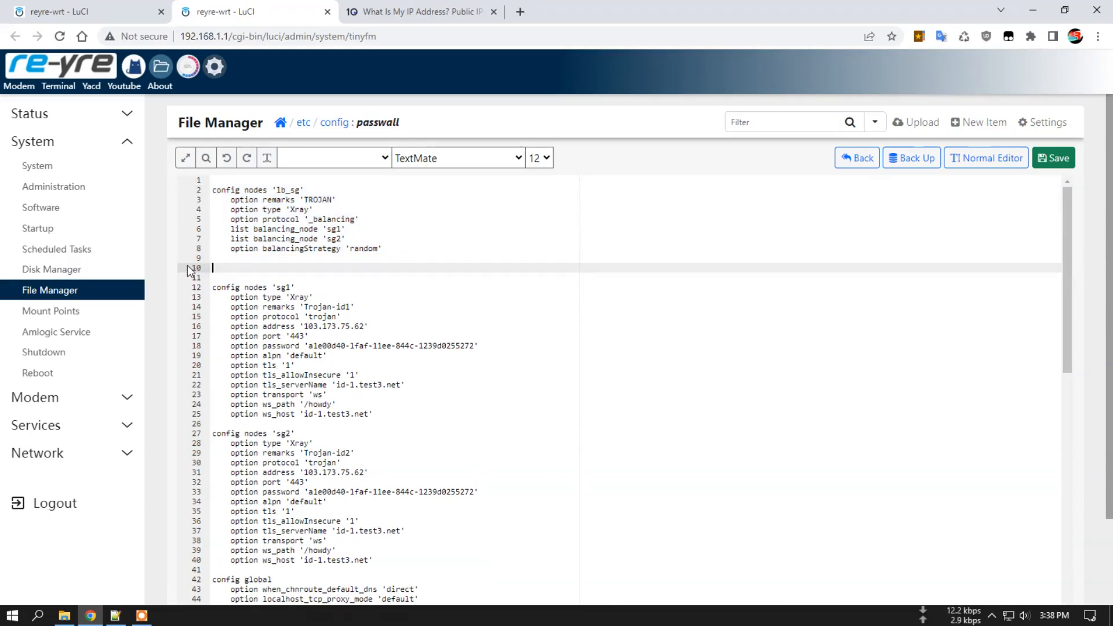
pyautogui.rightClick(236, 267)
pyautogui.click(254, 366)
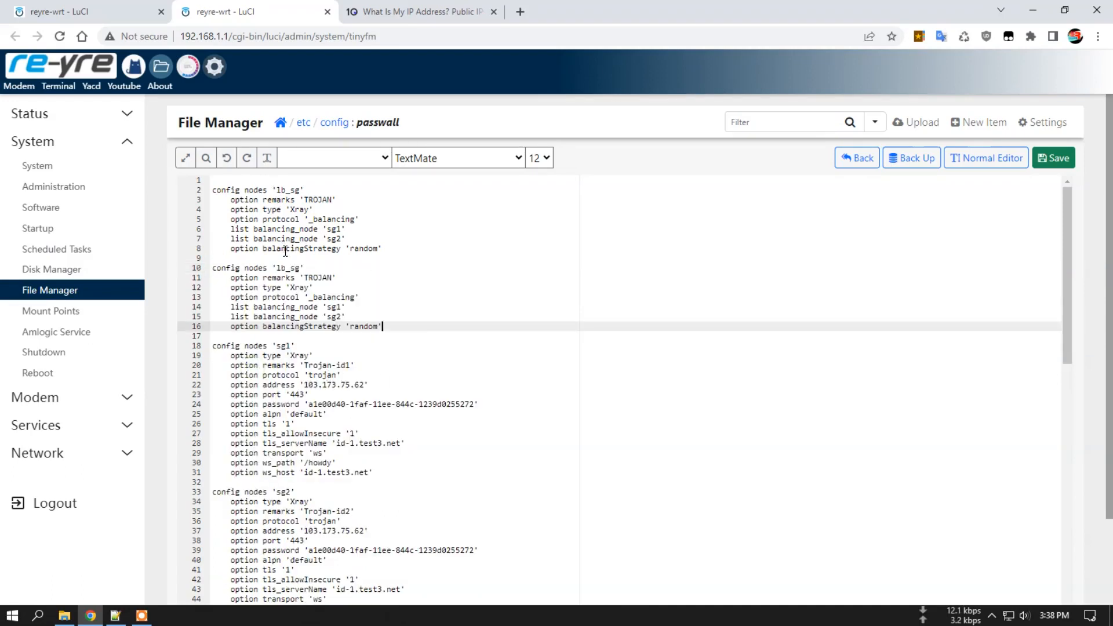
# Rename the duplicated balancing block to 'lb_id' with remarks 'TROJAN-id', and set the remarks under 'lb_sg' to 'TROJAN-sg'
pyautogui.click(299, 268)
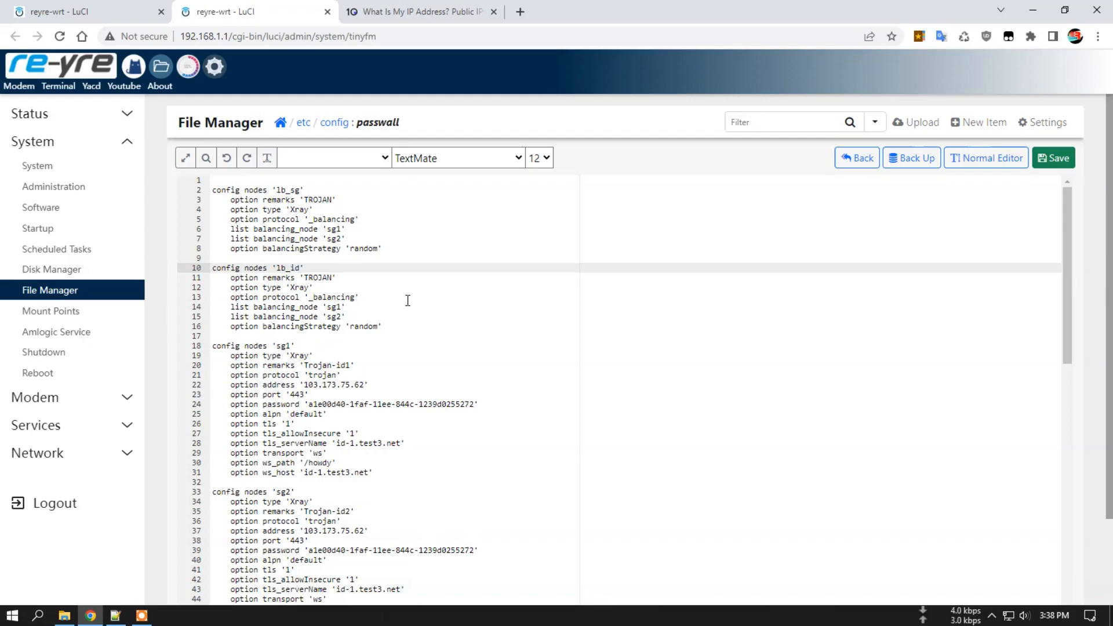
pyautogui.click(333, 278)
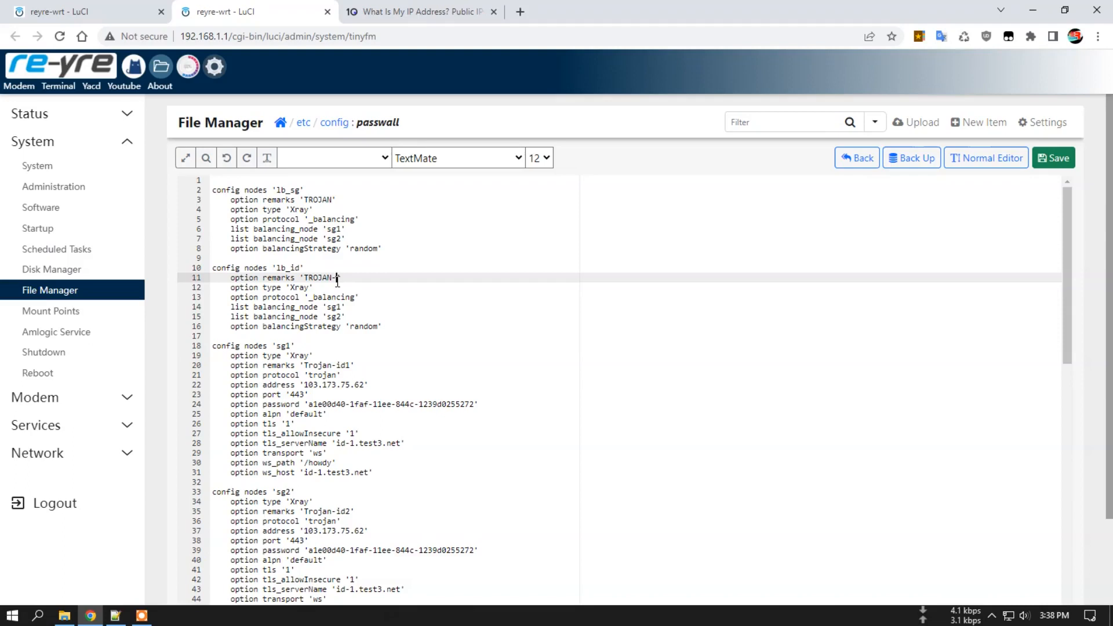
pyautogui.click(334, 200)
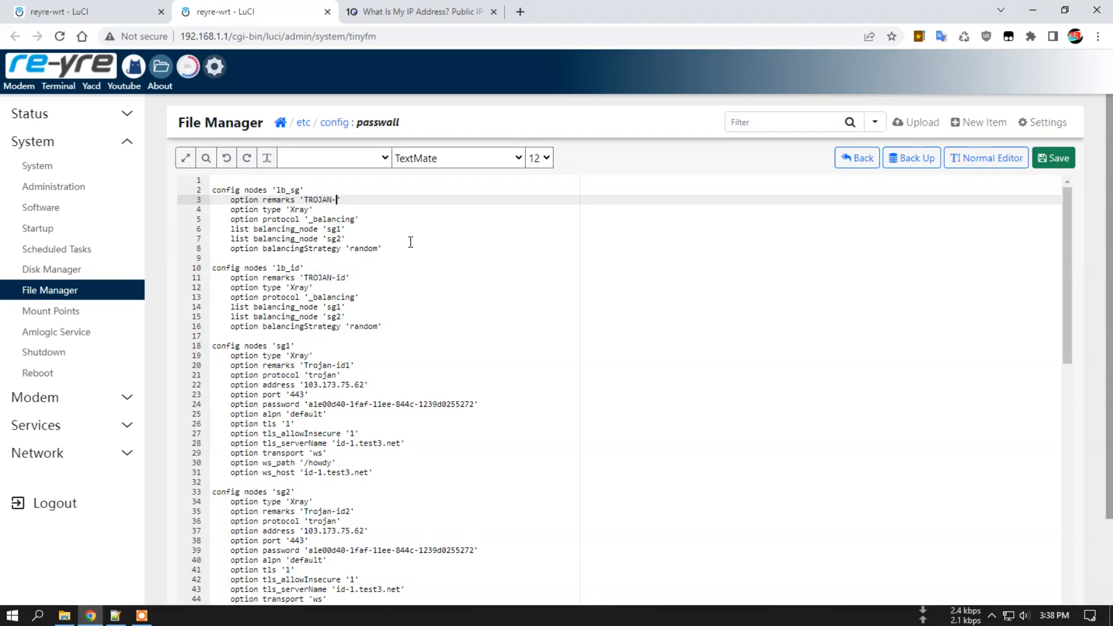
pyautogui.write('s')
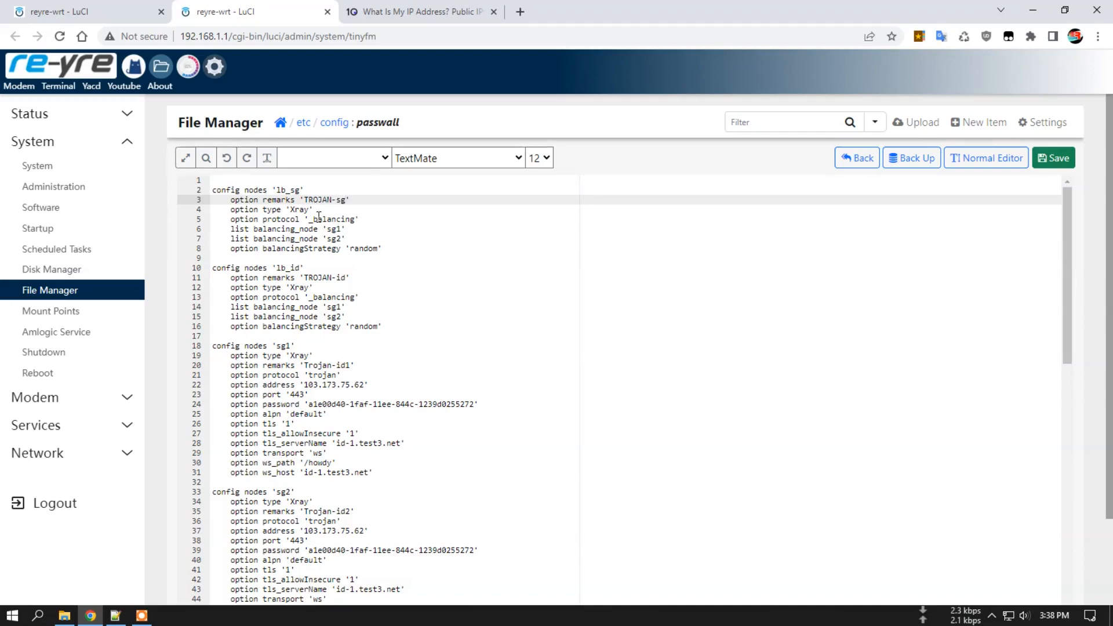
pyautogui.write('g')
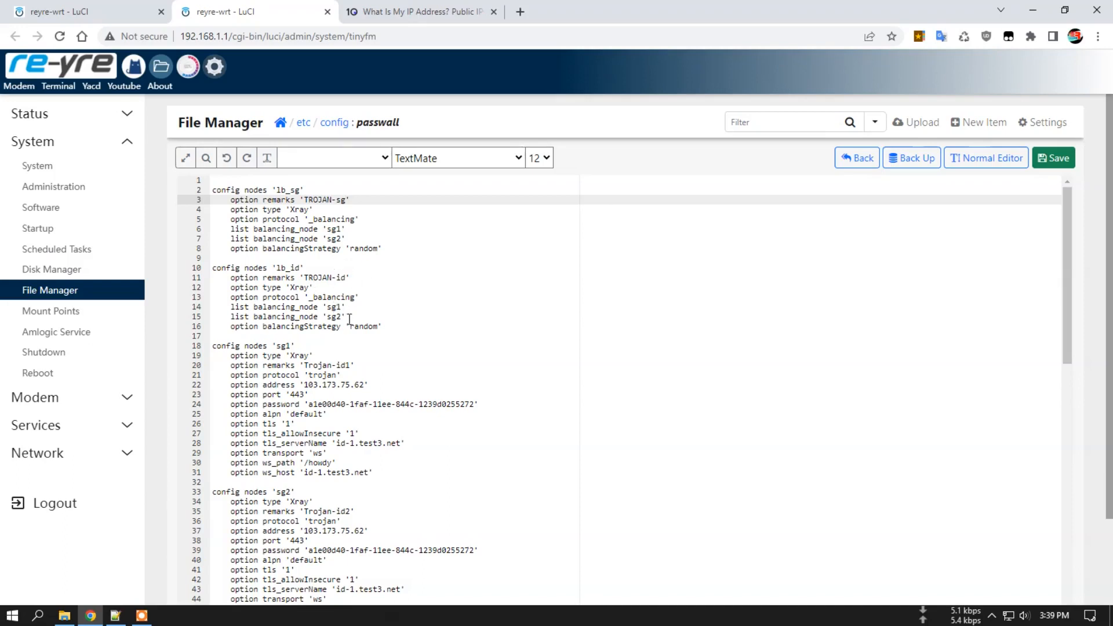
# Duplicate the config nodes 'sg1' and 'sg2' blocks together directly below the 'sg2' block, above config global
pyautogui.moveTo(348, 316); pyautogui.dragTo(367, 298)
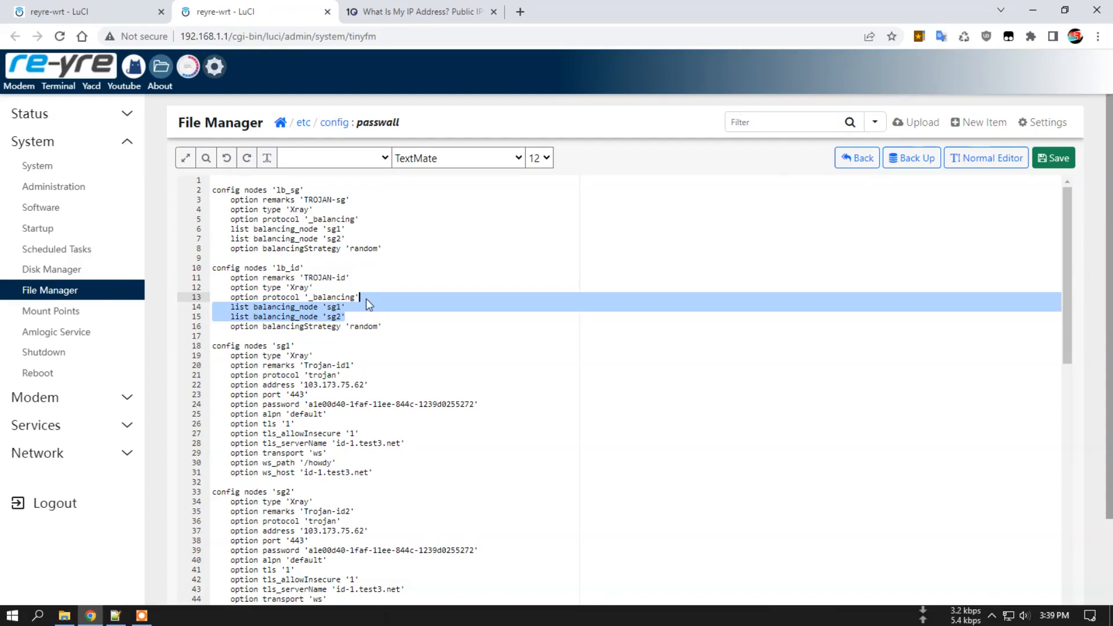
pyautogui.scroll(-1, 366, 299)
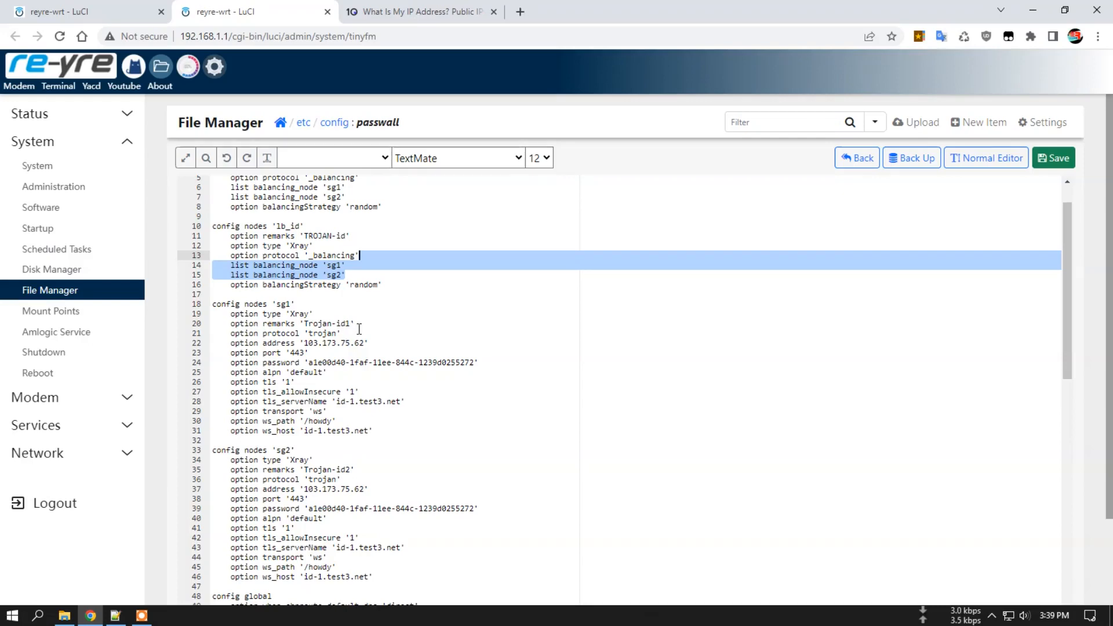
pyautogui.scroll(-3, 371, 415)
pyautogui.moveTo(374, 451); pyautogui.dragTo(192, 181)
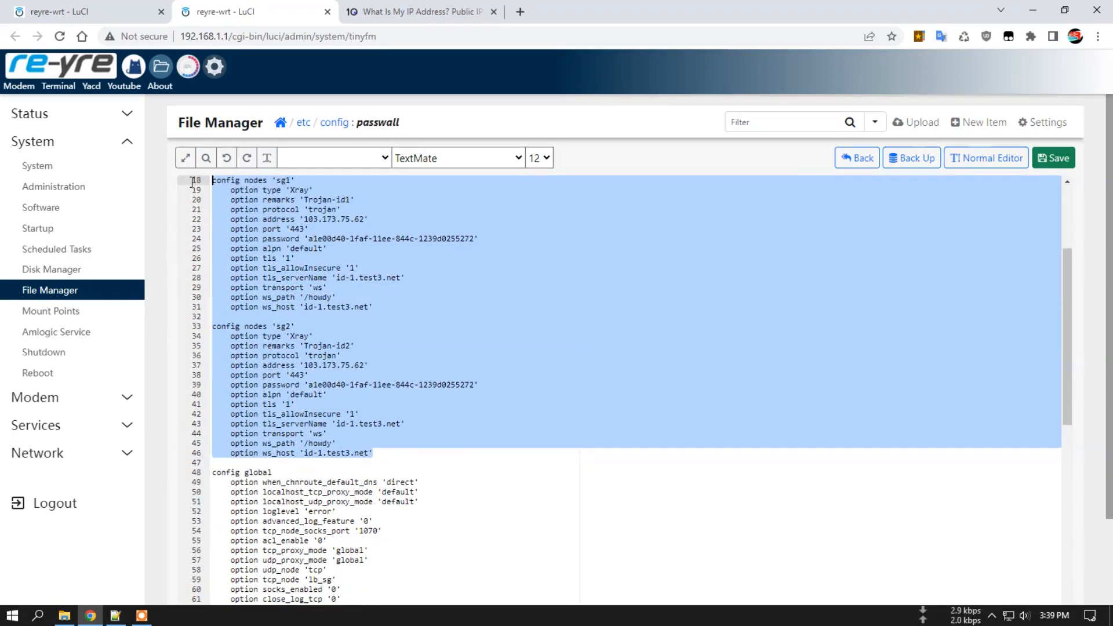
pyautogui.rightClick(273, 220)
pyautogui.click(325, 266)
pyautogui.click(374, 455)
pyautogui.press('Return')
pyautogui.press('Return')
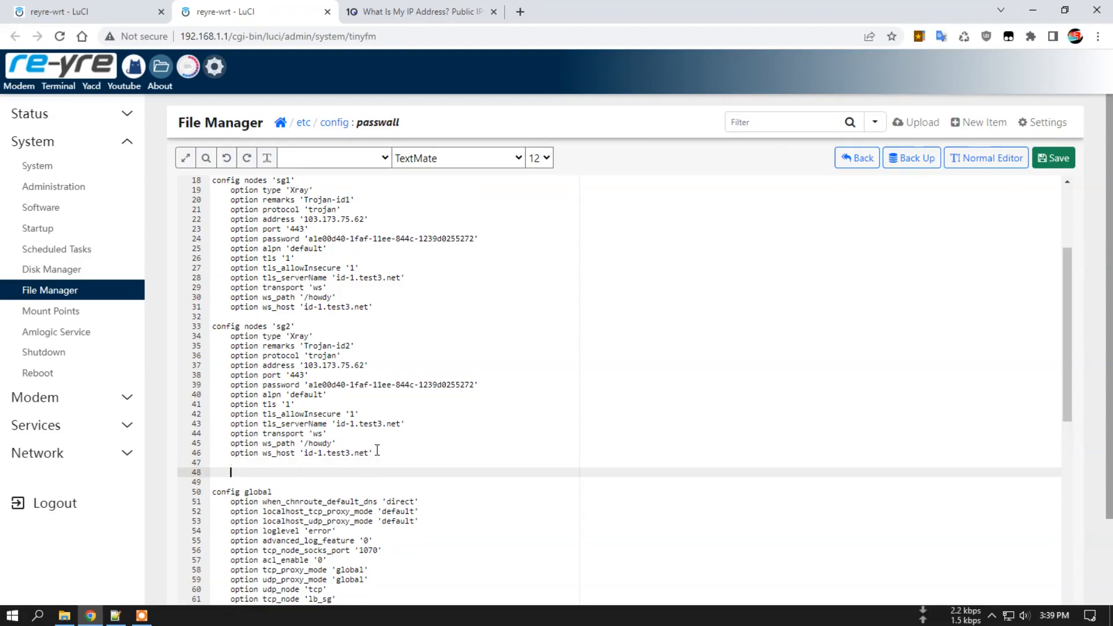
pyautogui.rightClick(212, 472)
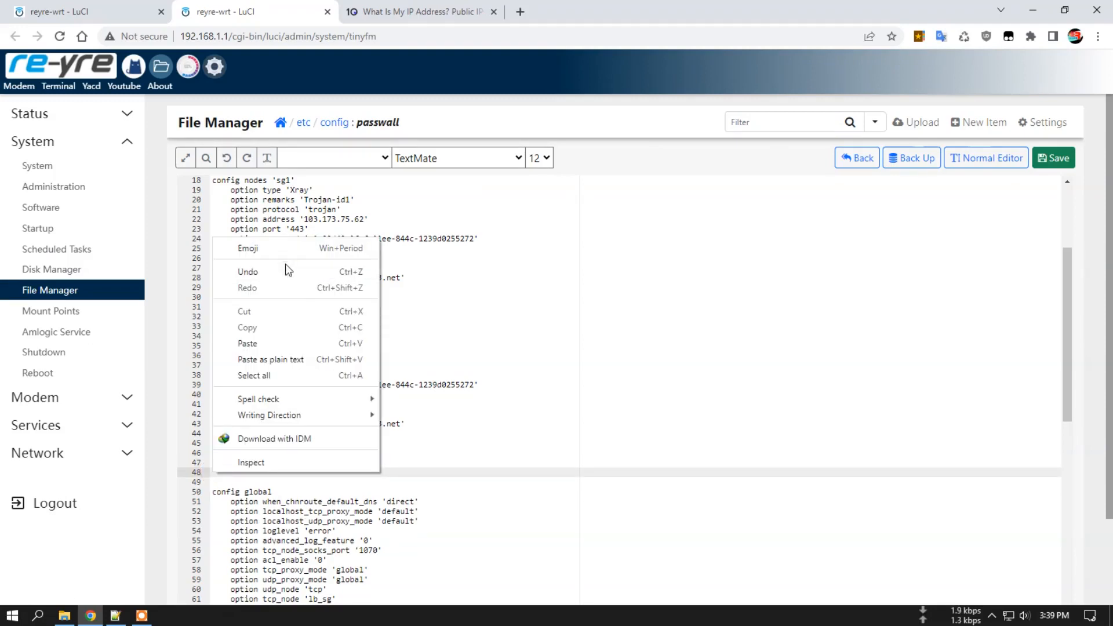
pyautogui.click(302, 343)
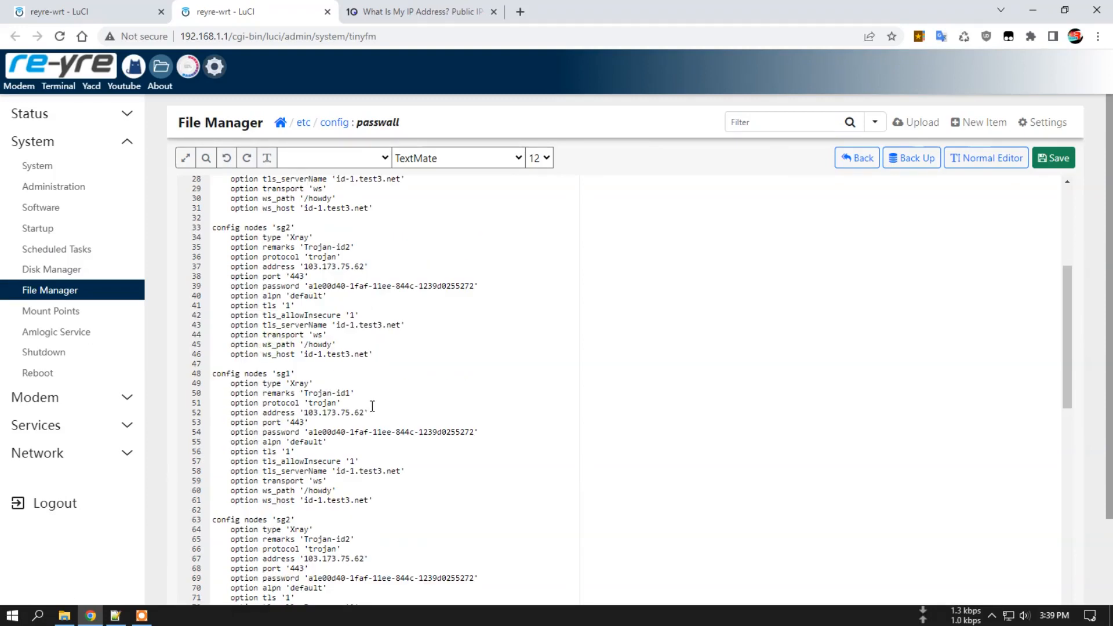
# Rename the two copied node blocks above config global to 'id1' and 'id2'
pyautogui.scroll(4, 369, 406)
pyautogui.scroll(-1, 327, 302)
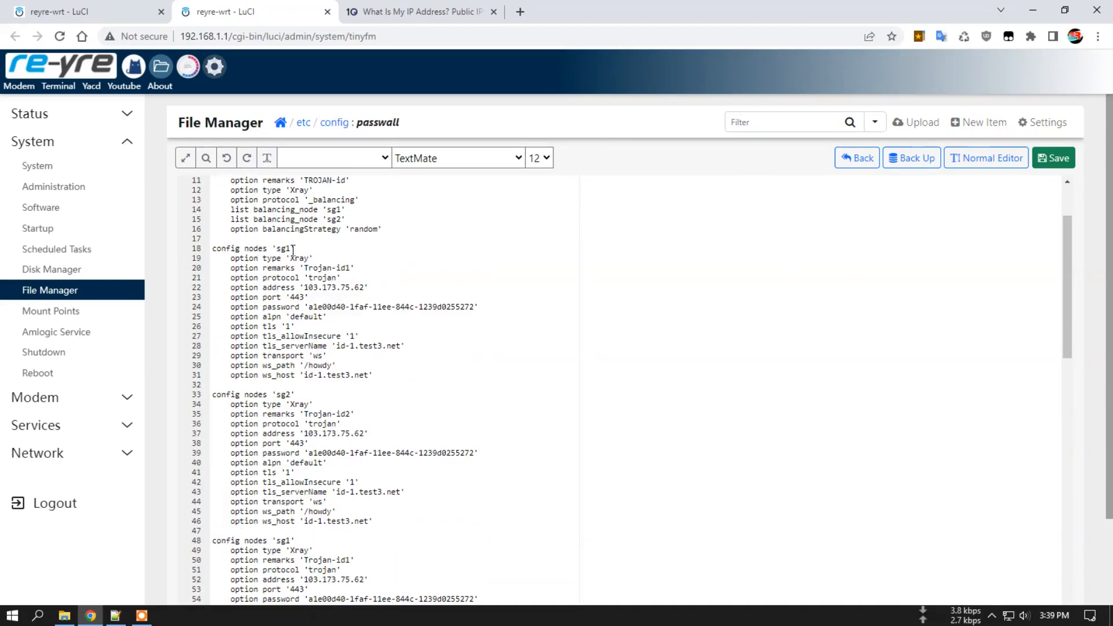
pyautogui.doubleClick(283, 540)
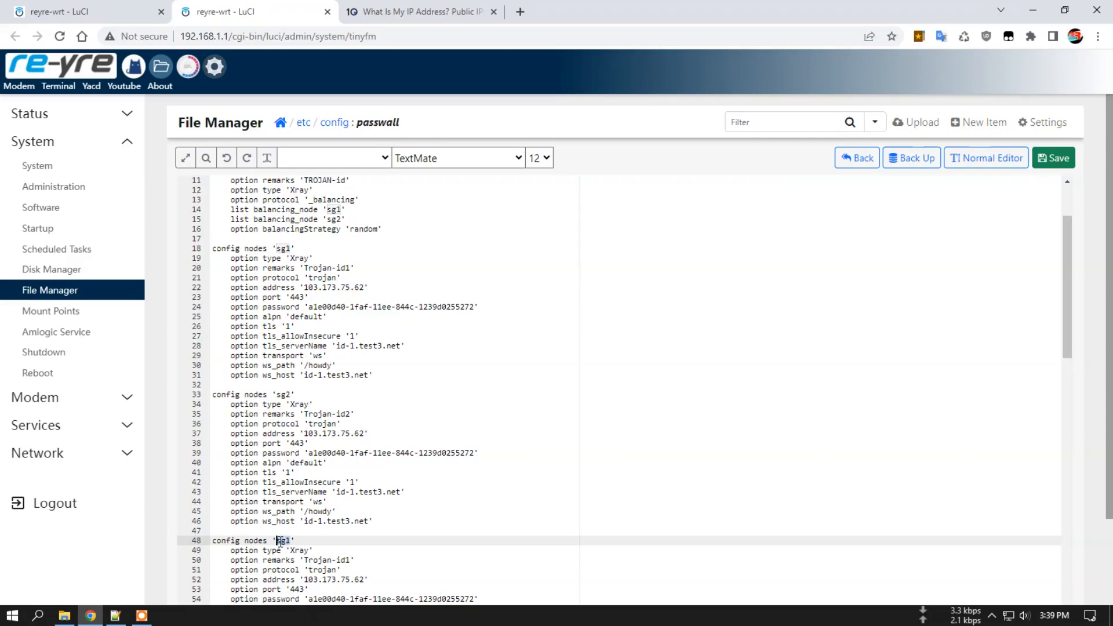
pyautogui.scroll(-3, 420, 521)
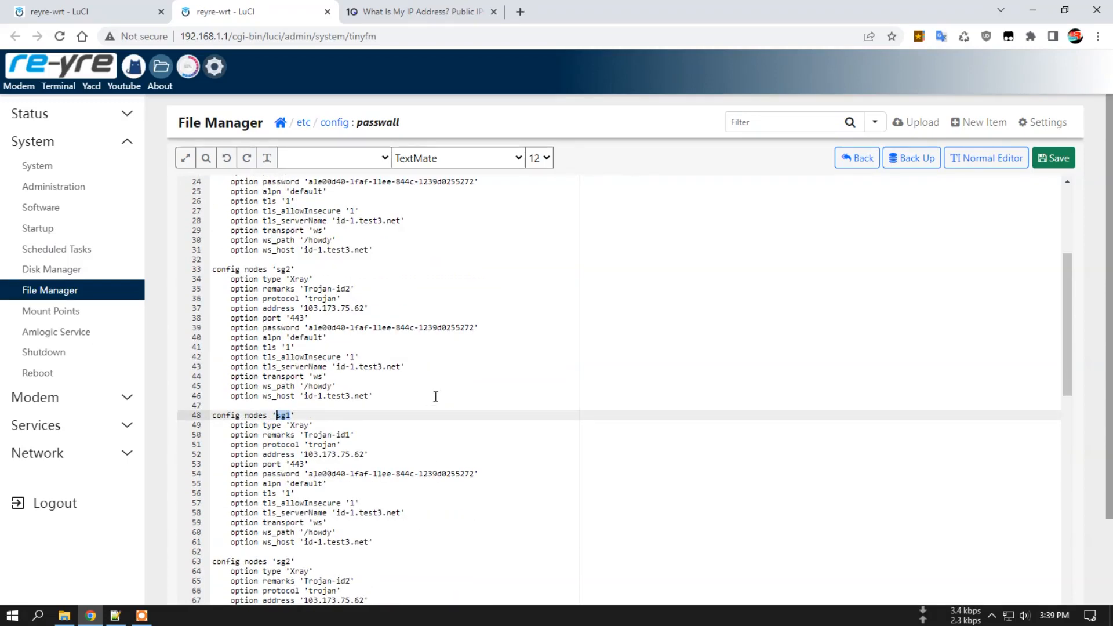
pyautogui.write('id1')
pyautogui.scroll(-3, 392, 415)
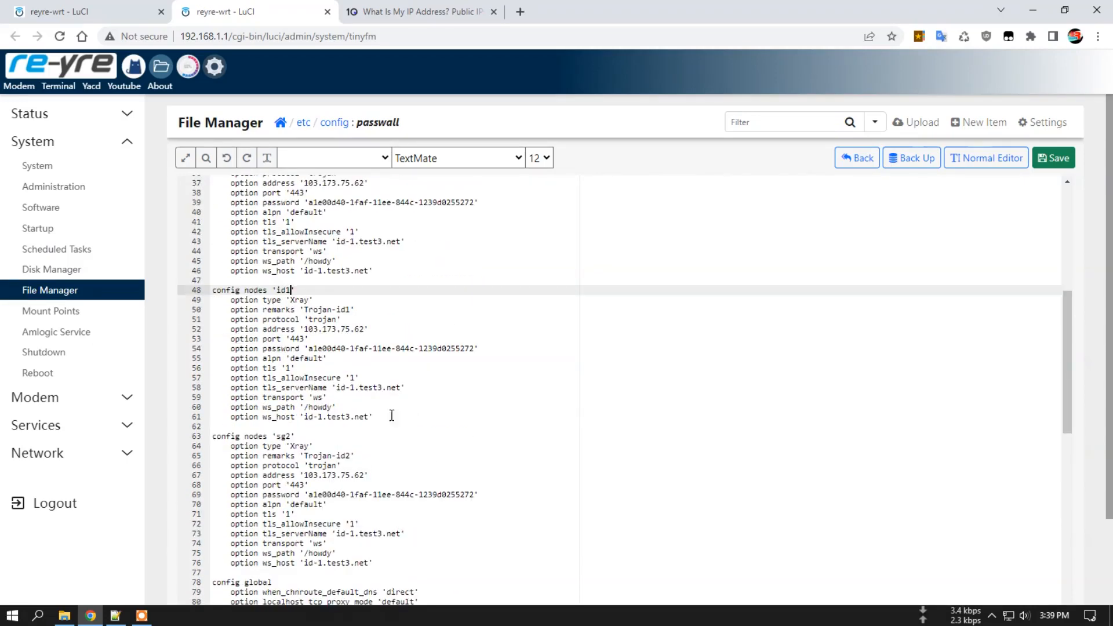
pyautogui.doubleClick(283, 436)
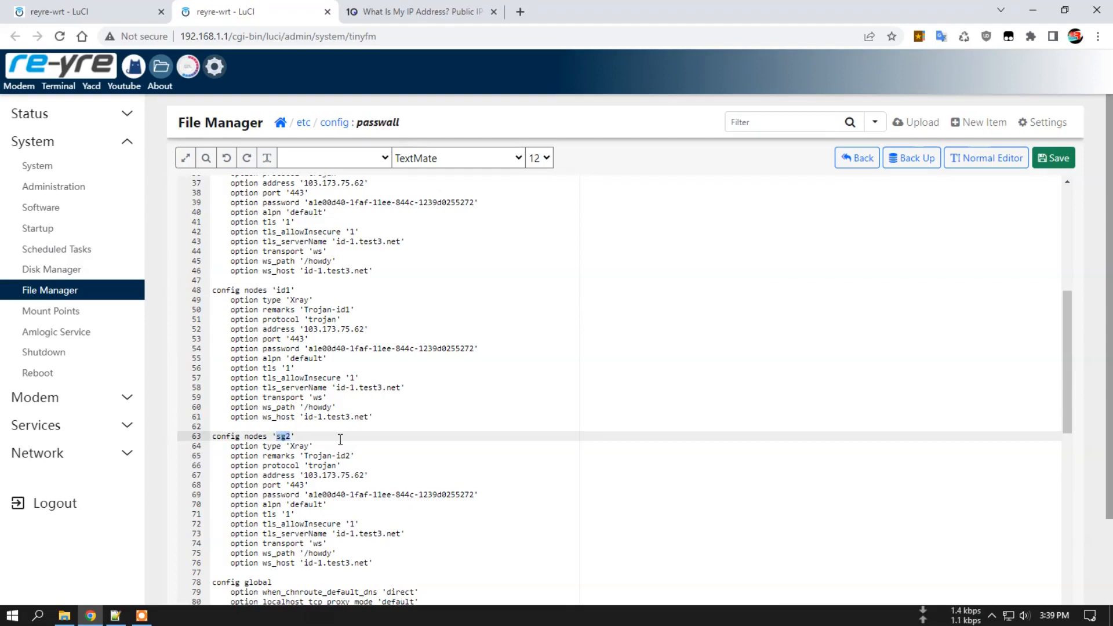
pyautogui.write('id')
# Set the remarks under config nodes 'sg1' and 'sg2' to 'Trojan-sg1' and 'Trojan-sg2'
pyautogui.scroll(6, 377, 404)
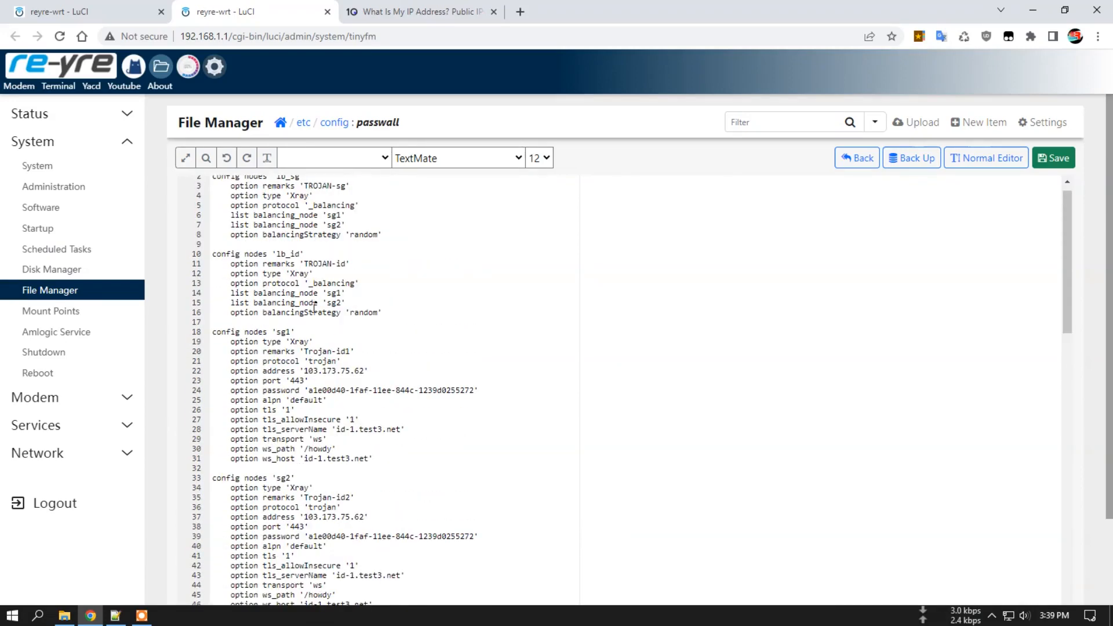
pyautogui.scroll(-1, 316, 283)
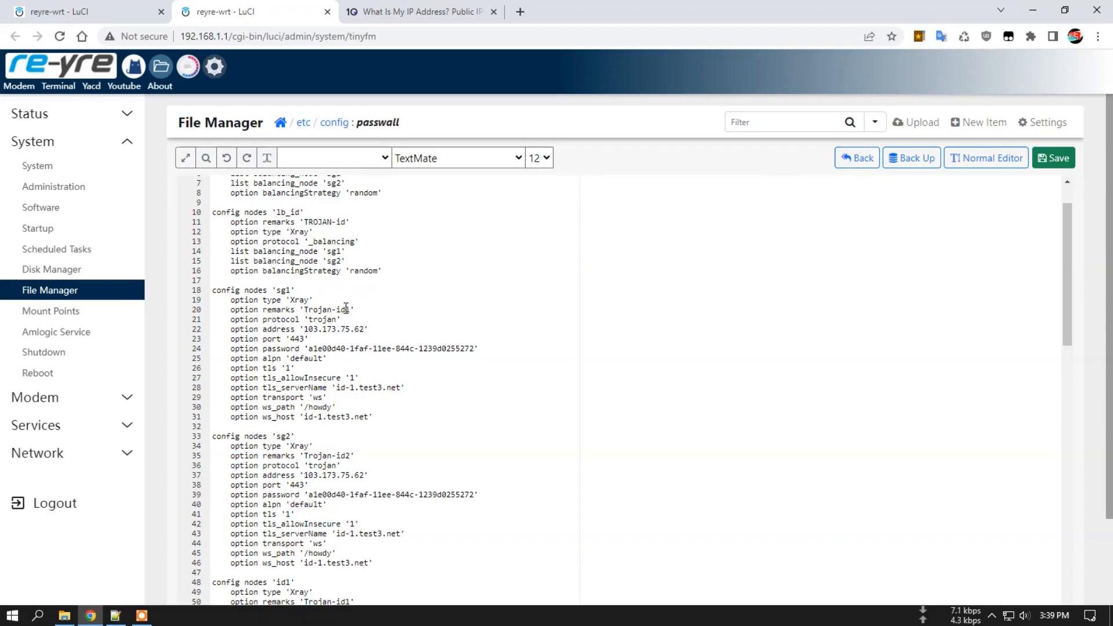
pyautogui.doubleClick(337, 310)
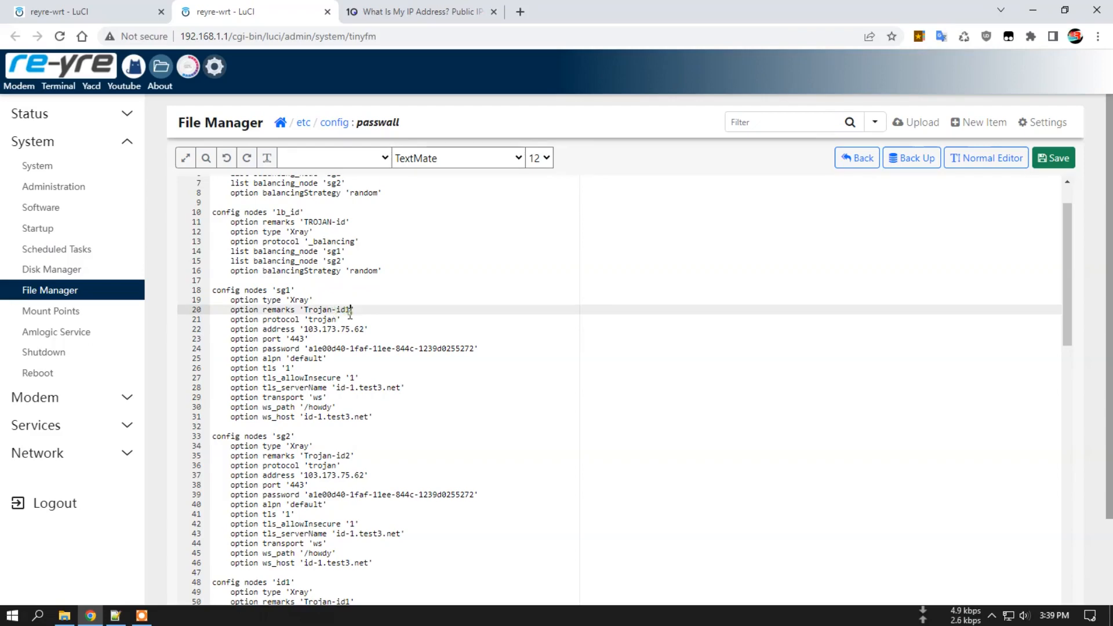
pyautogui.click(341, 311)
pyautogui.write('sg')
pyautogui.moveTo(336, 456); pyautogui.dragTo(346, 456)
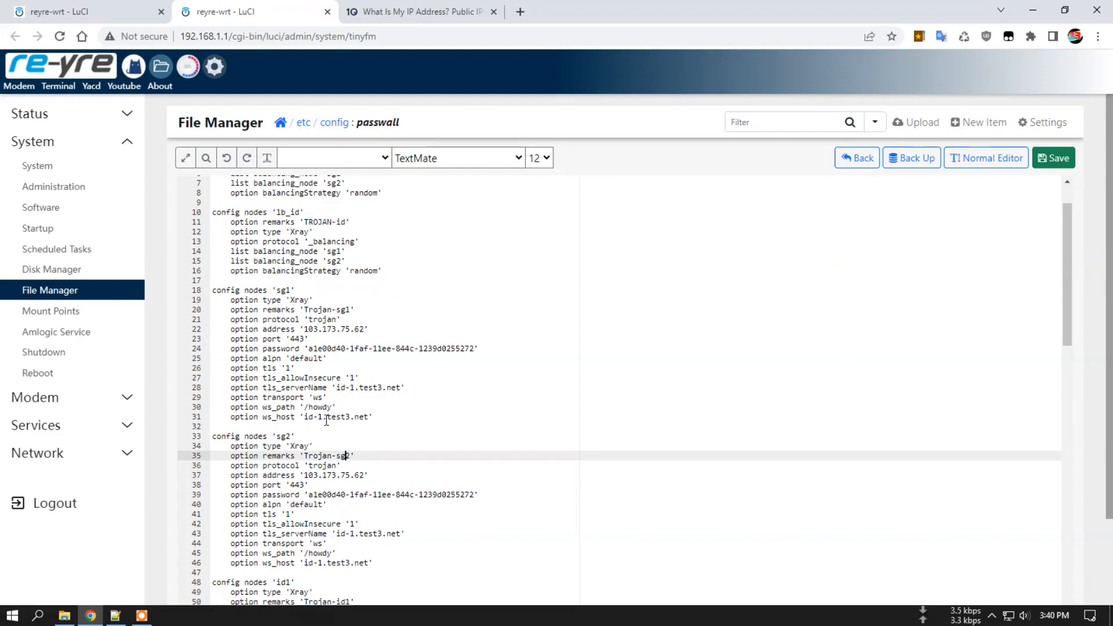
# Set the two balancing_node entries under config nodes 'lb_id' to 'id1' and 'id2', and save the passwall file
pyautogui.scroll(-4, 381, 438)
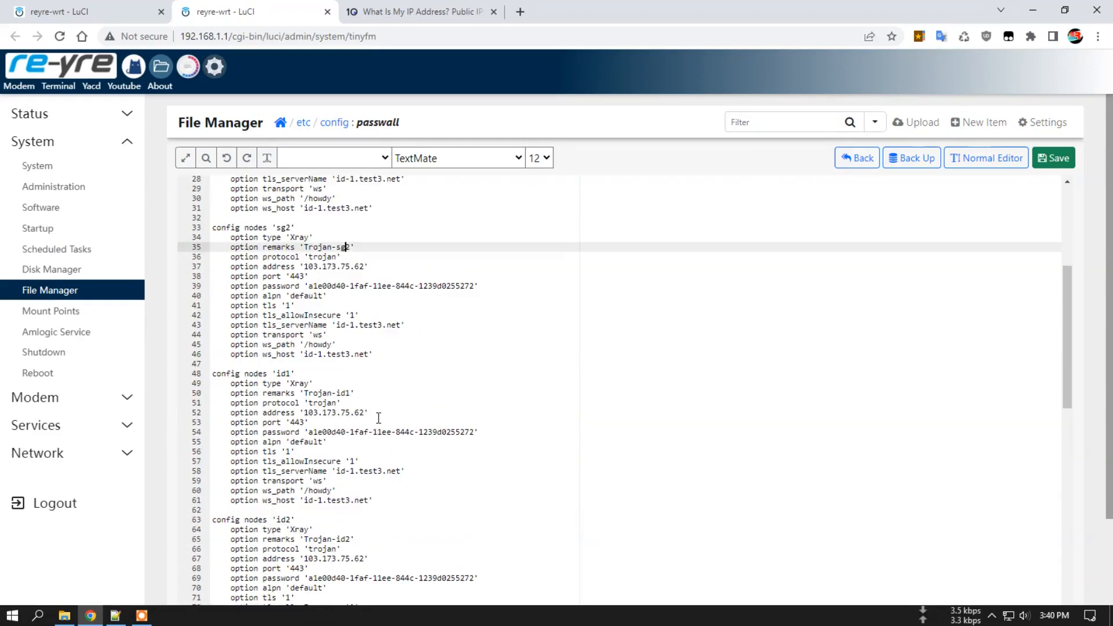
pyautogui.scroll(-2, 302, 475)
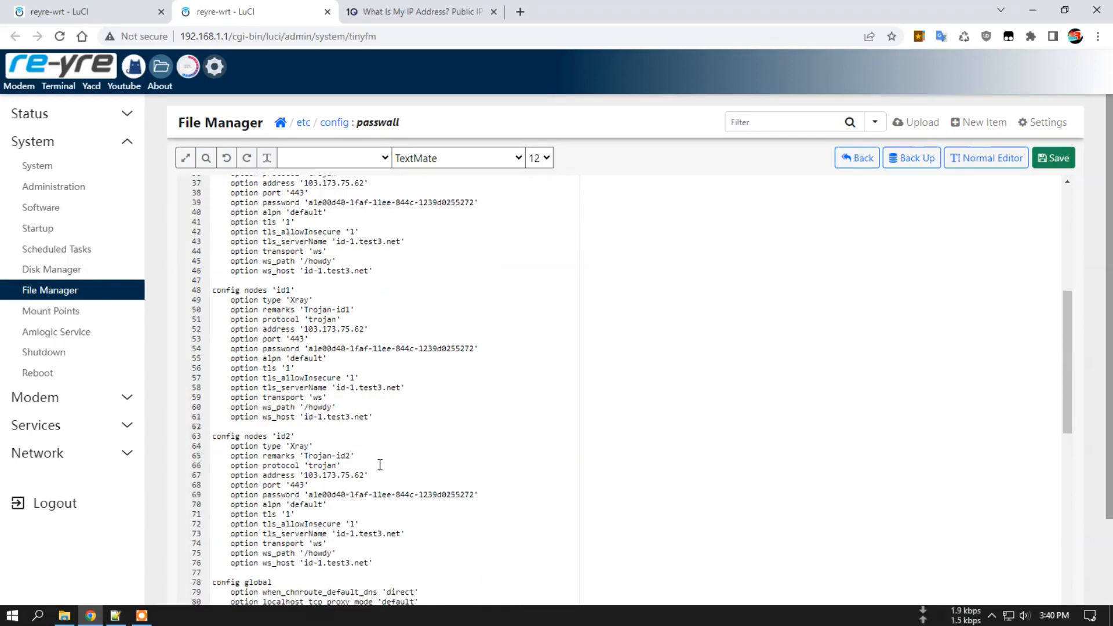
pyautogui.scroll(7, 380, 466)
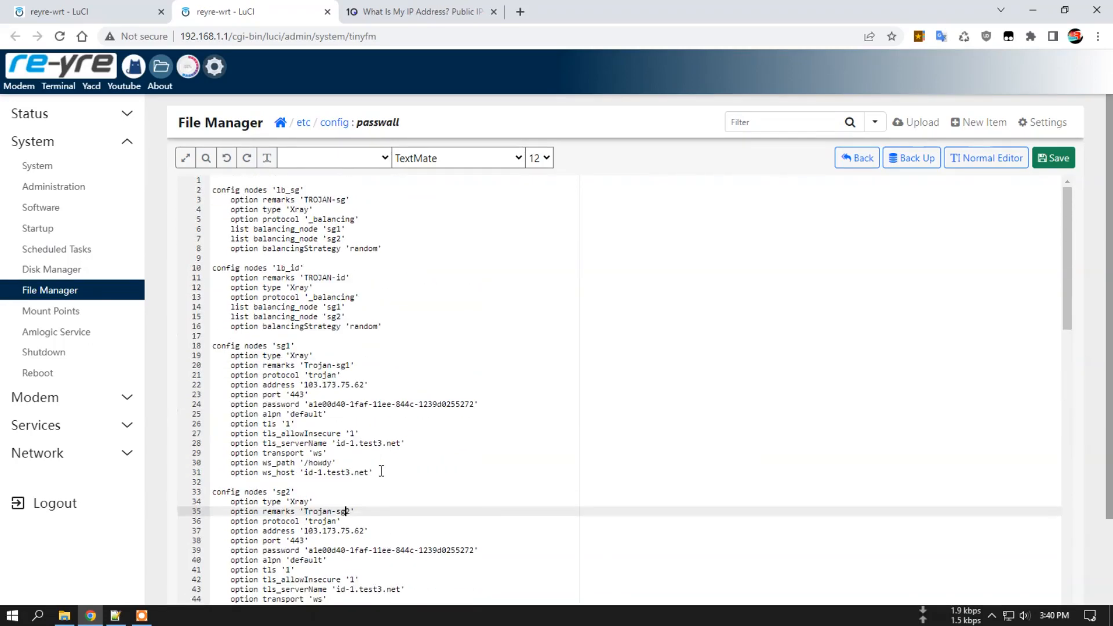
pyautogui.click(335, 229)
pyautogui.click(332, 239)
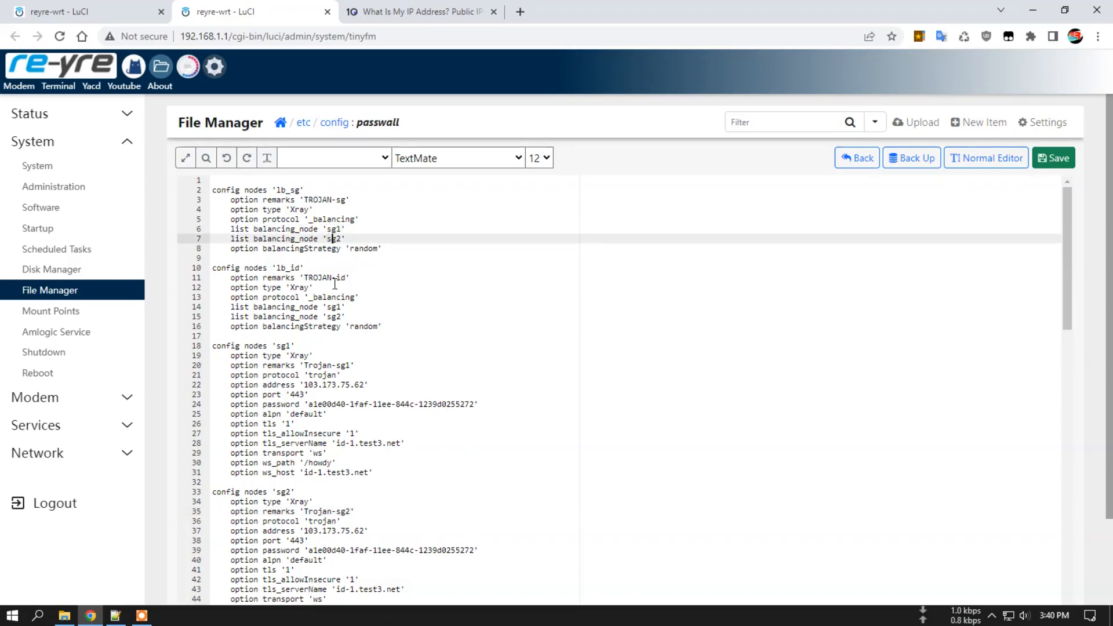
pyautogui.doubleClick(334, 307)
pyautogui.write('id1')
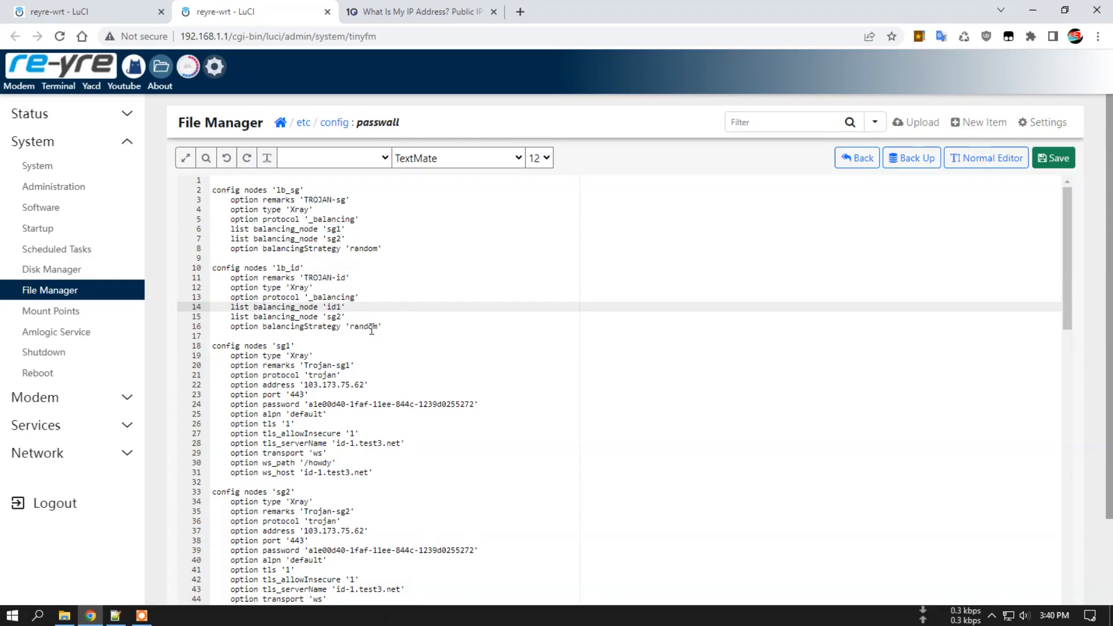
pyautogui.doubleClick(336, 317)
pyautogui.write('id')
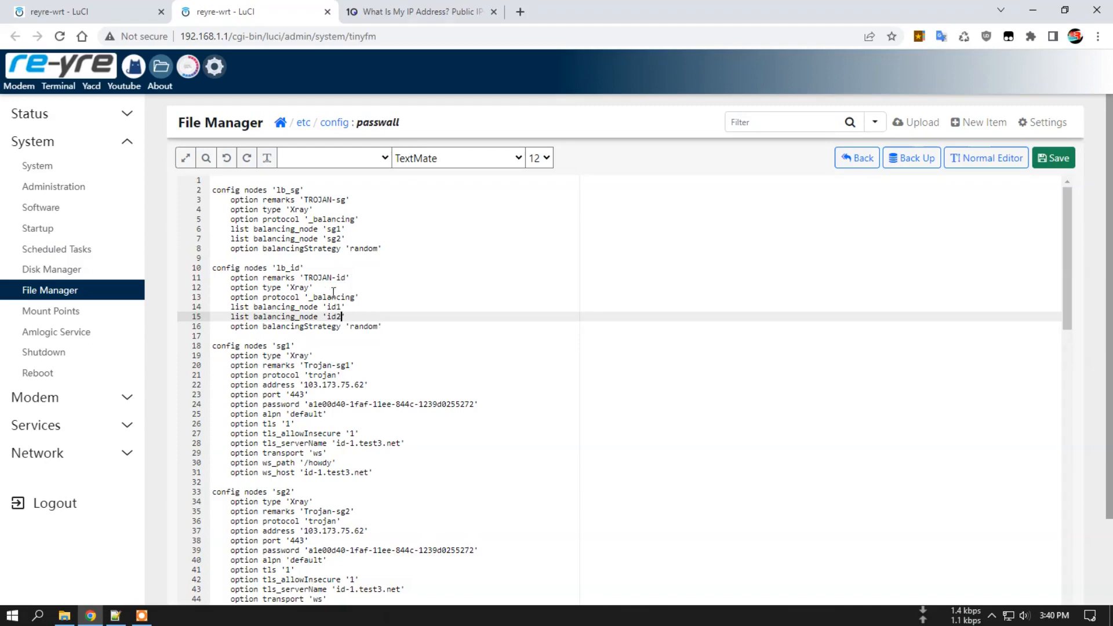
pyautogui.click(1057, 165)
# Reload the Pass Wall node list and check the load balancing nodes configured for TROJAN-sg and TROJAN-id
pyautogui.click(139, 12)
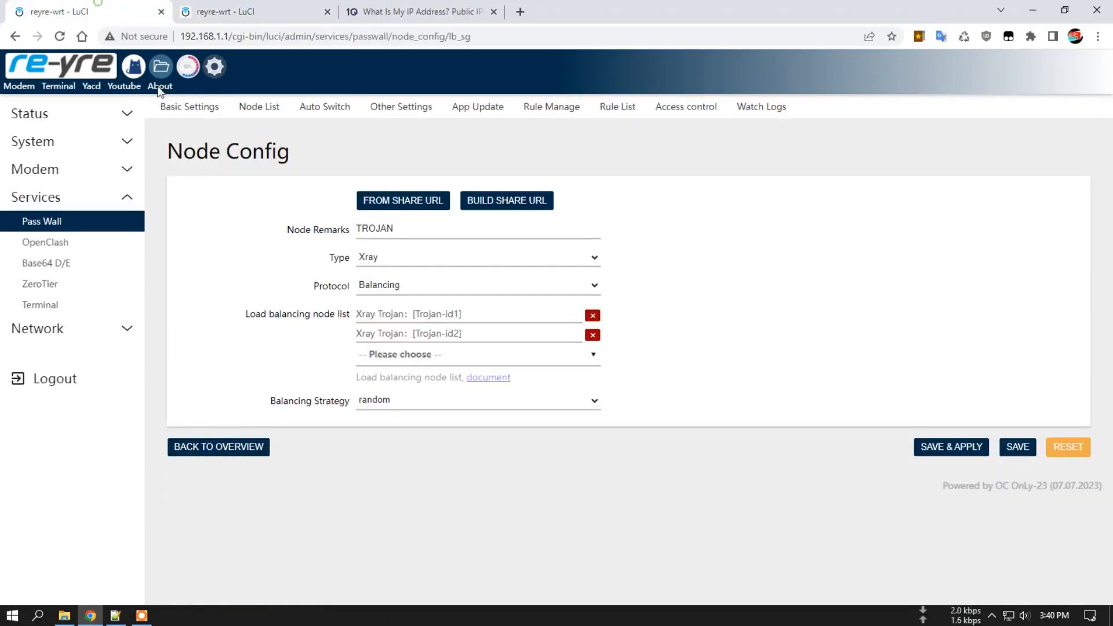
pyautogui.click(211, 109)
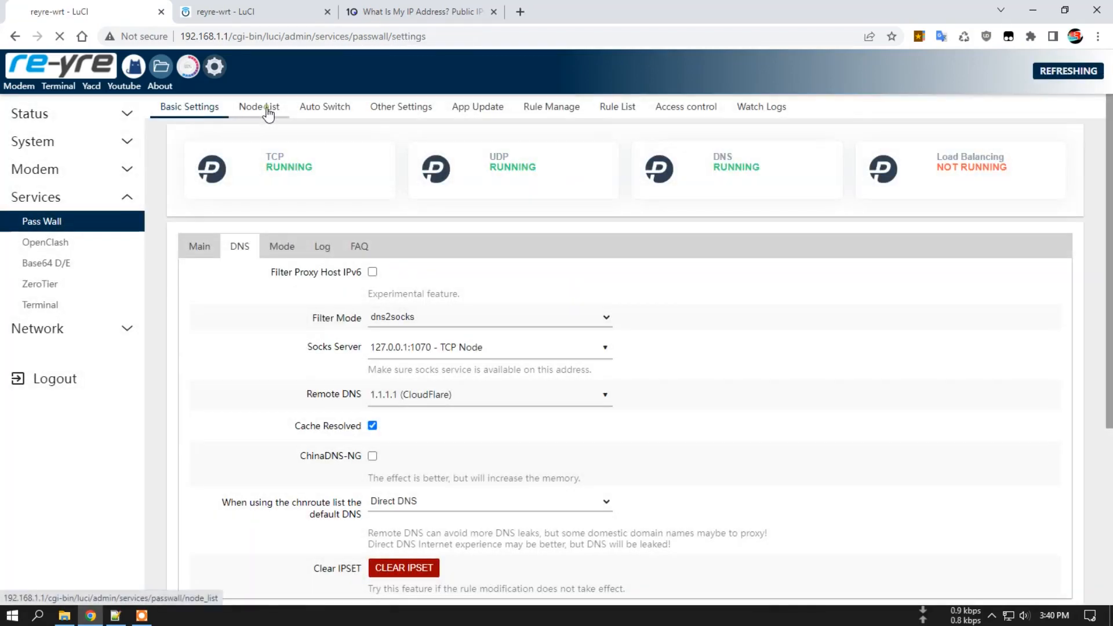
pyautogui.click(266, 108)
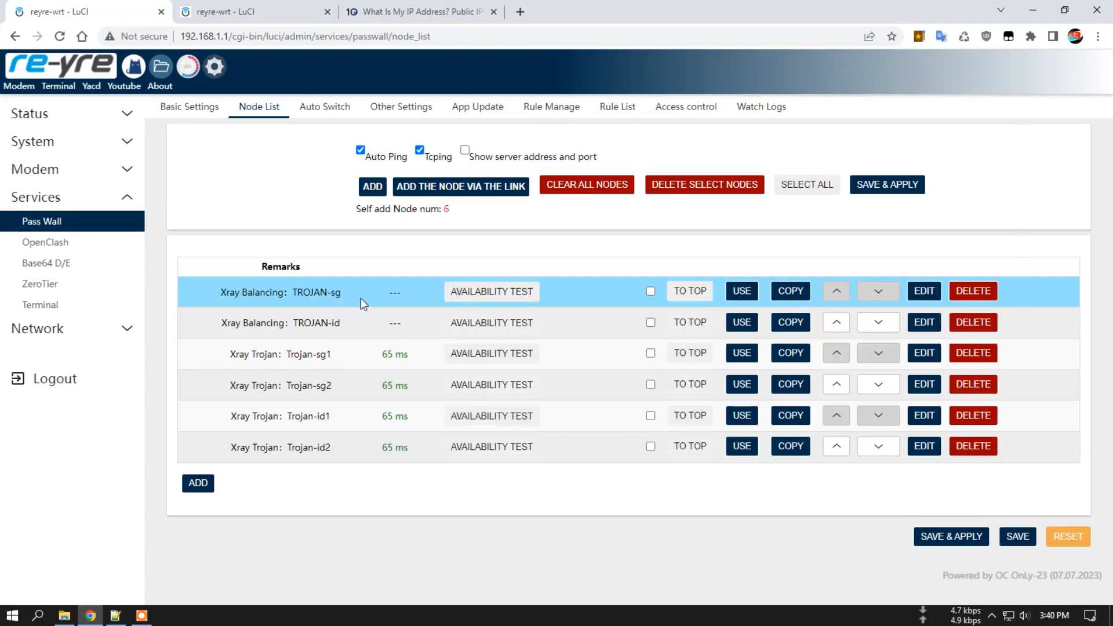
pyautogui.click(926, 296)
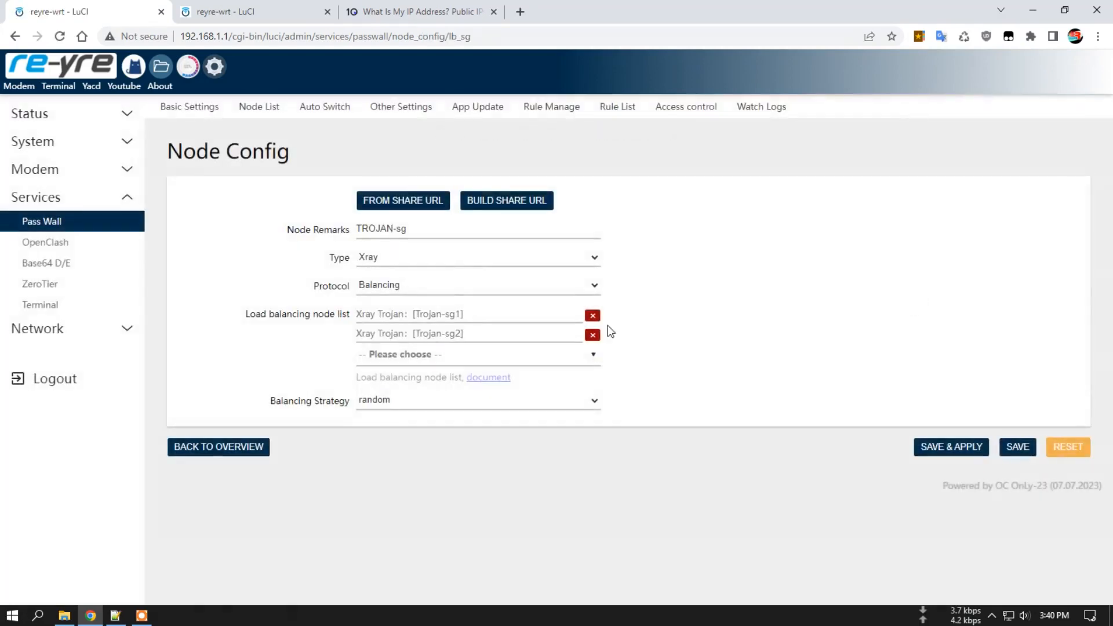
pyautogui.click(257, 110)
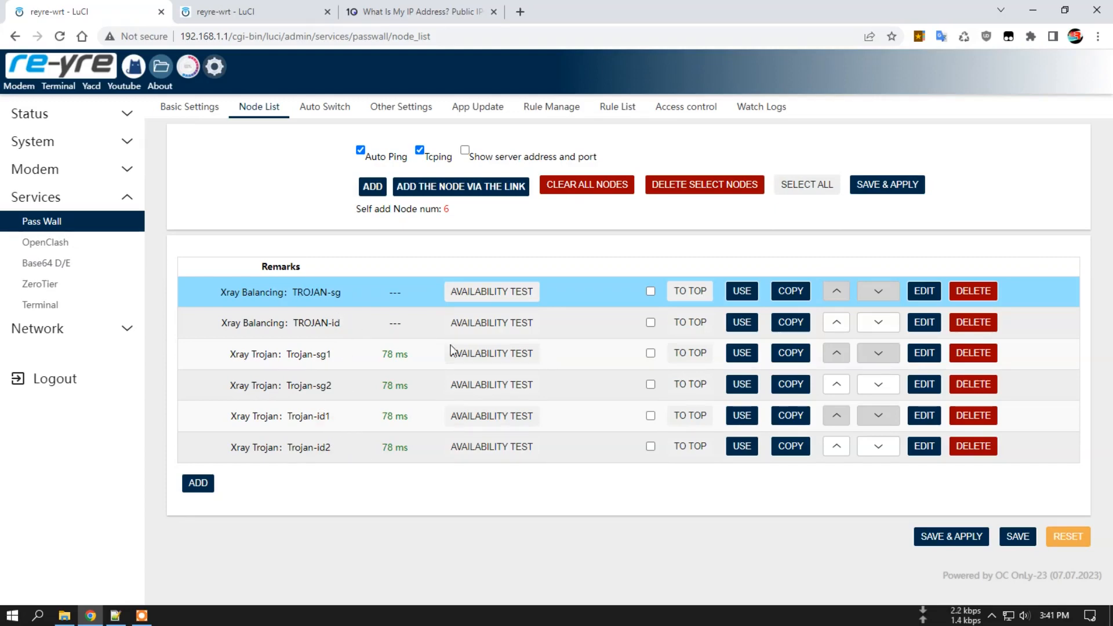
pyautogui.click(927, 323)
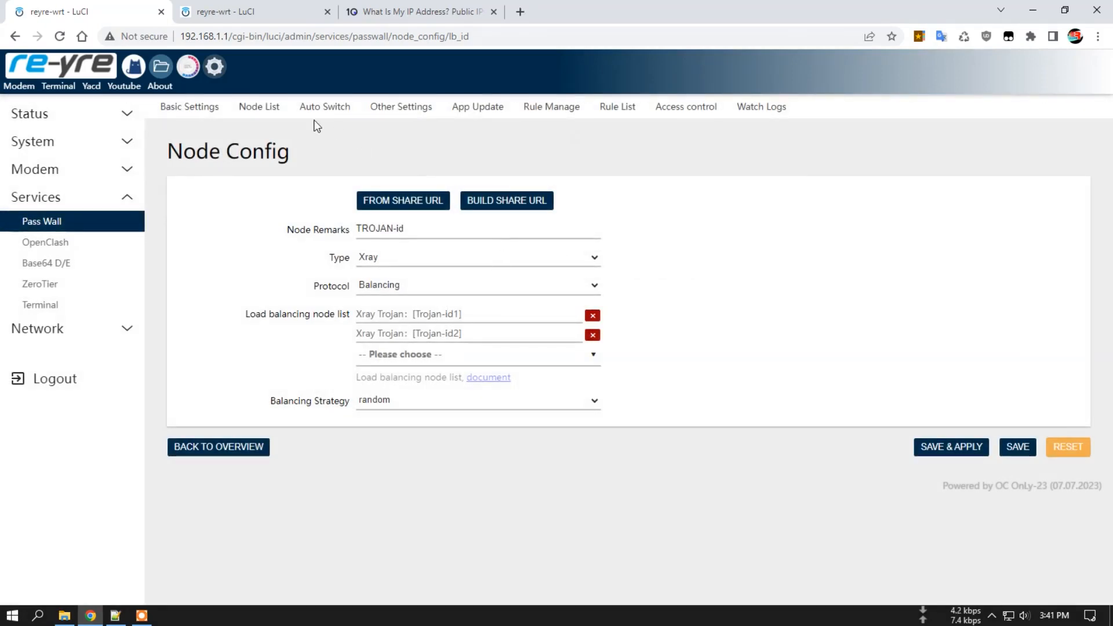
pyautogui.click(260, 108)
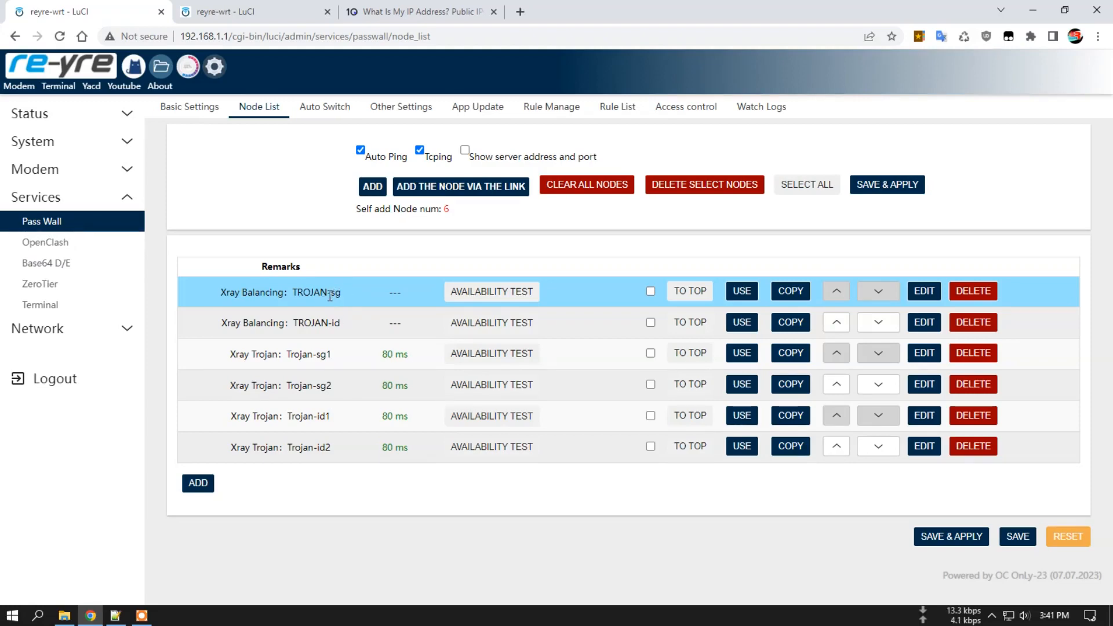
# Duplicate the config nodes 'sg2' block in the passwall file, placing the copy directly above config nodes 'id1'
pyautogui.click(273, 11)
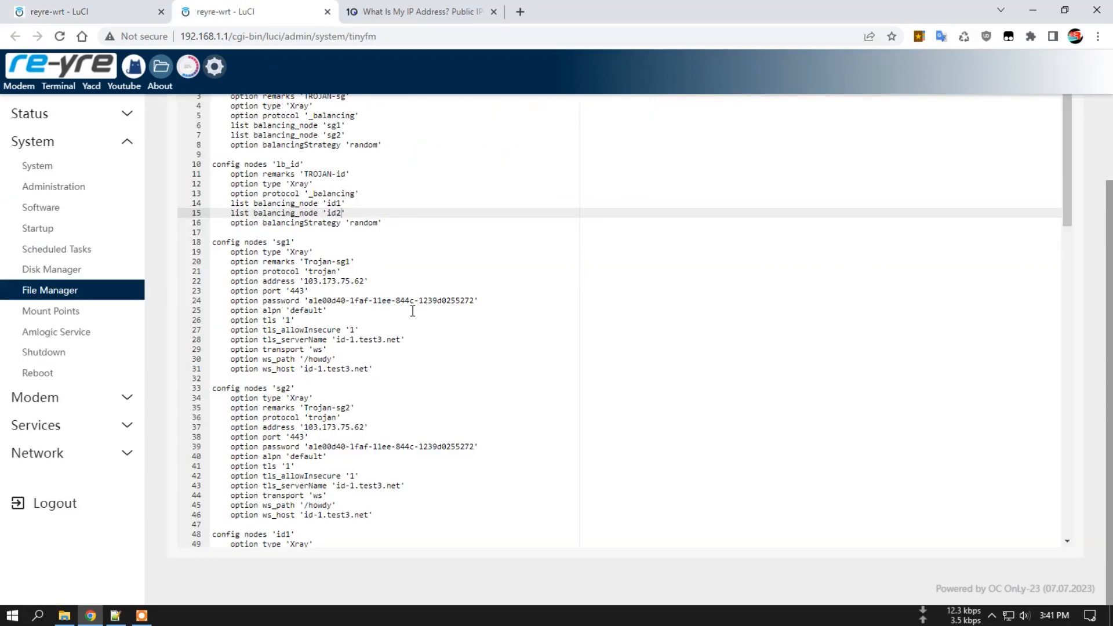
pyautogui.scroll(2, 412, 311)
pyautogui.scroll(-4, 406, 296)
pyautogui.scroll(-1, 400, 301)
pyautogui.moveTo(212, 242); pyautogui.dragTo(377, 368)
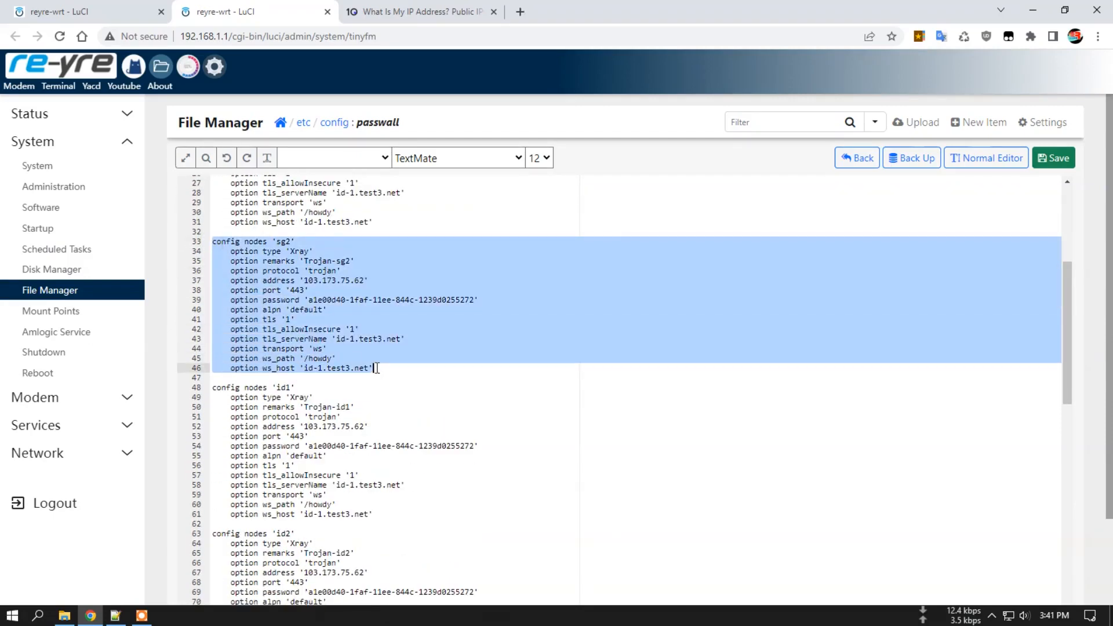
pyautogui.rightClick(306, 329)
pyautogui.click(368, 387)
pyautogui.click(386, 368)
pyautogui.press('Return')
pyautogui.press('Return')
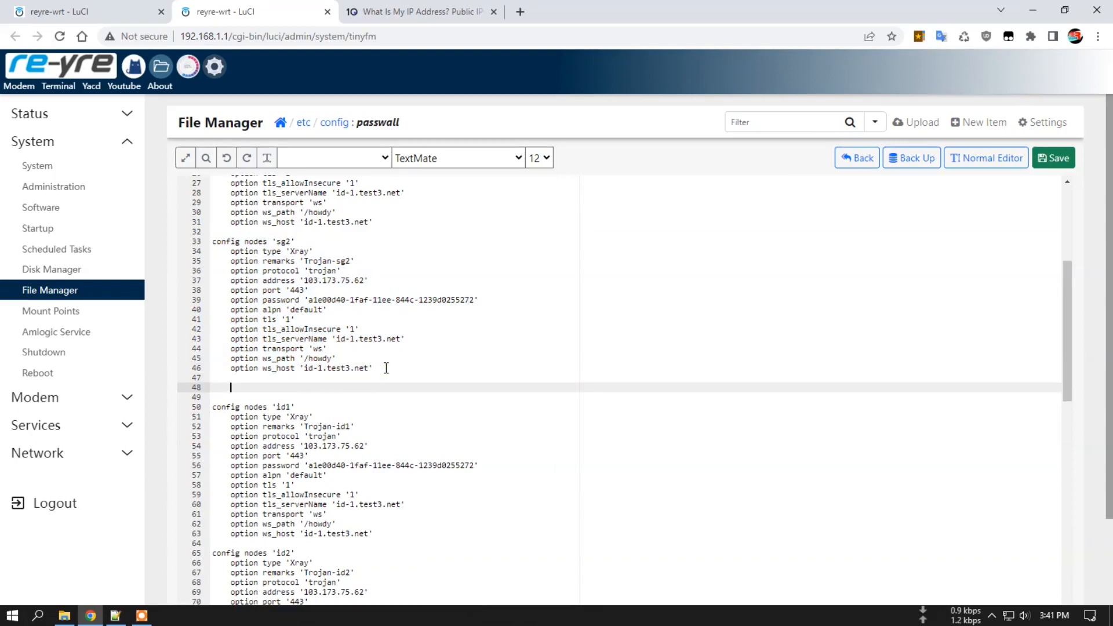
pyautogui.rightClick(224, 389)
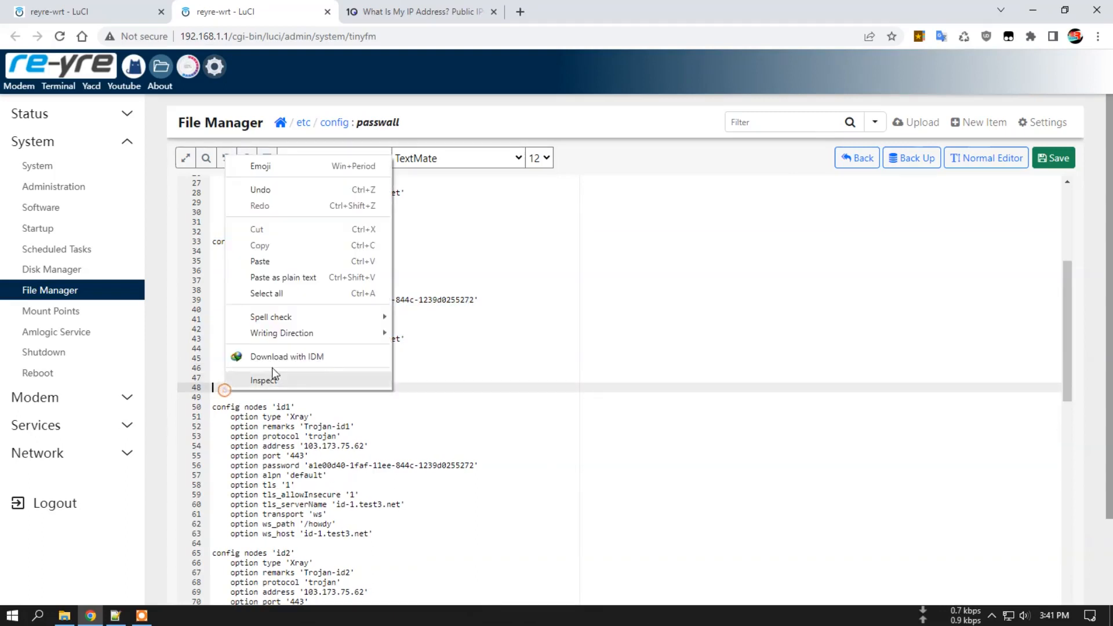
pyautogui.click(269, 261)
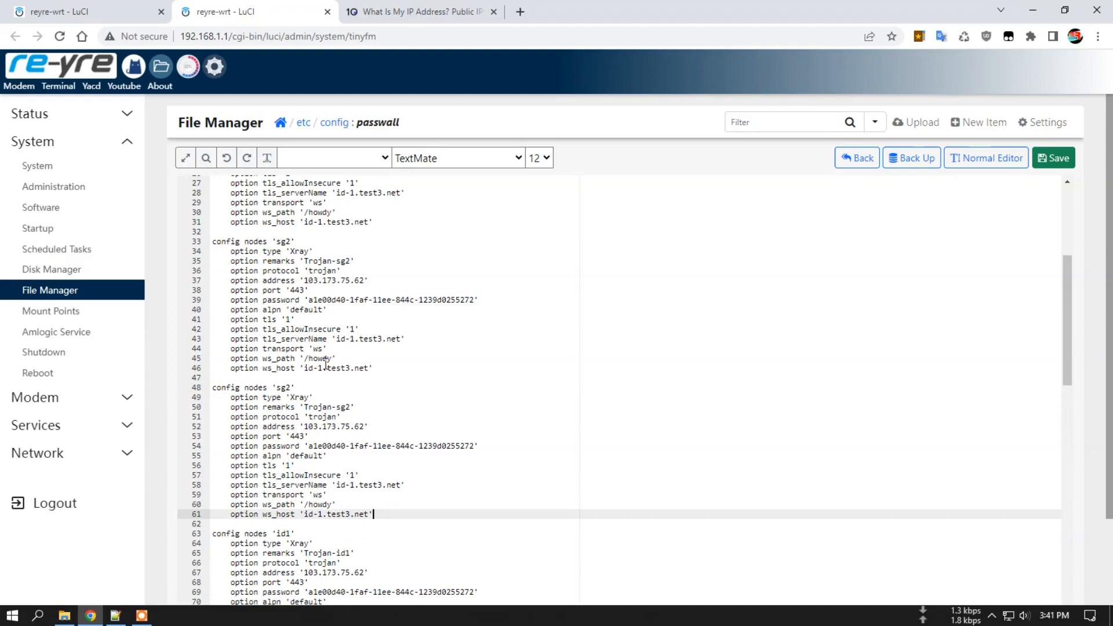
# Rename the copied node block to 'sg3' and set its remarks to 'Trojan-sg3'
pyautogui.click(289, 388)
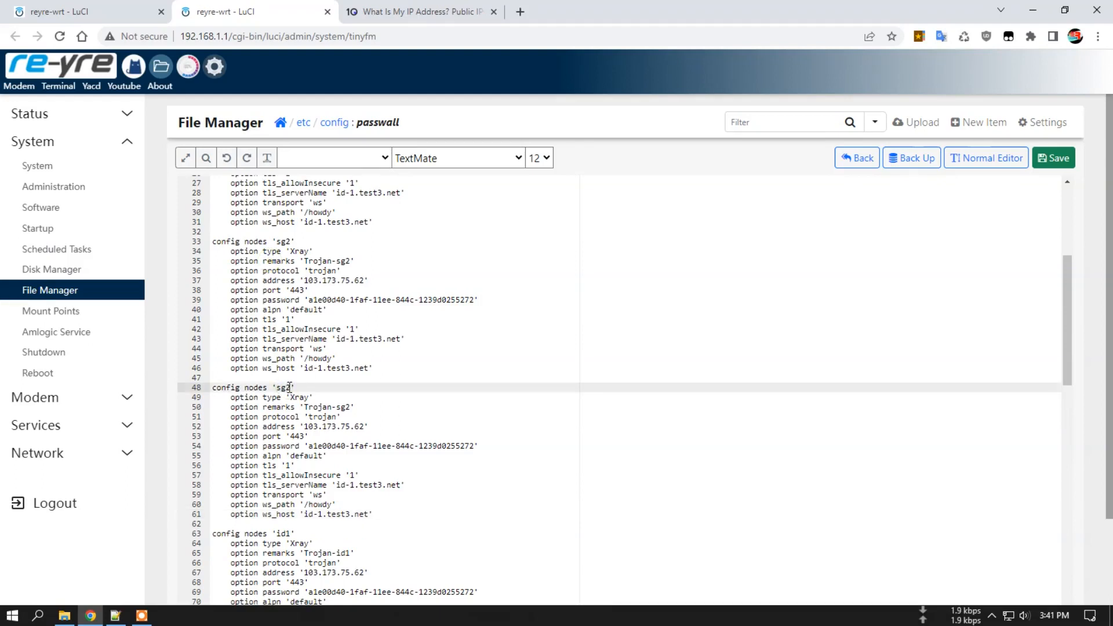
pyautogui.click(347, 408)
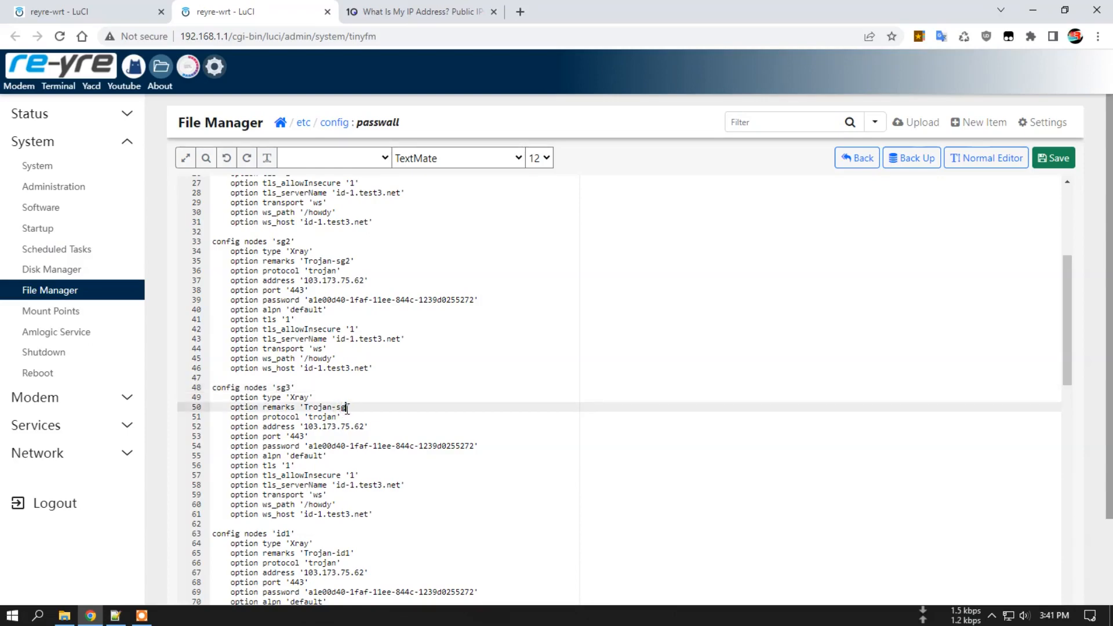
# Add a balancing_node entry 'sg3' below 'sg2' under config nodes 'lb_sg', and save the passwall file
pyautogui.scroll(5, 464, 397)
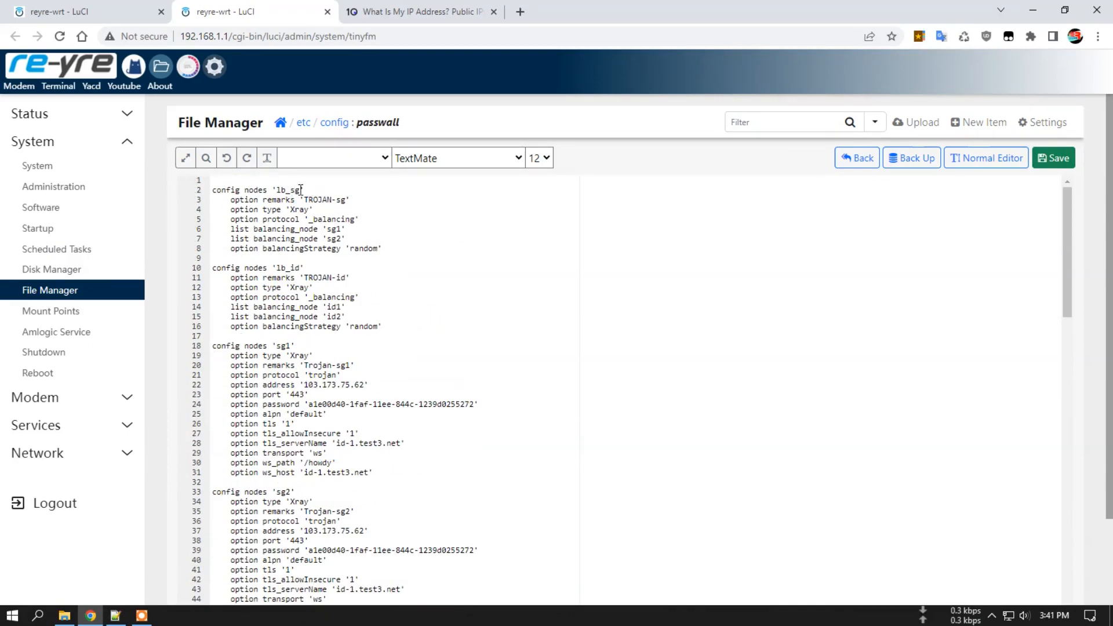
pyautogui.moveTo(231, 239); pyautogui.dragTo(338, 238)
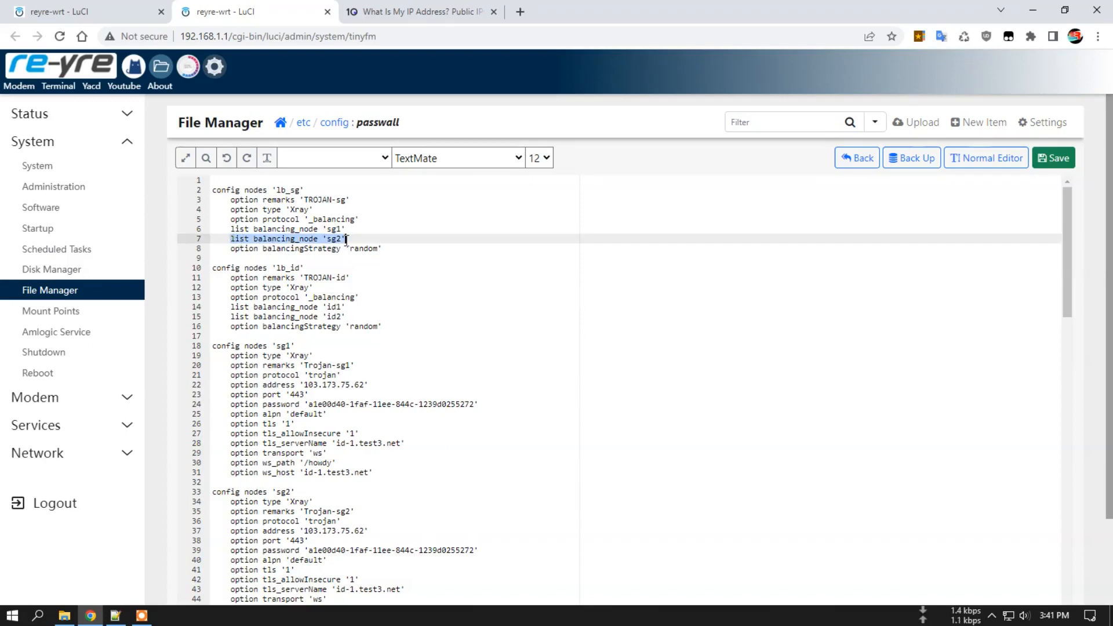
pyautogui.rightClick(336, 241)
pyautogui.click(359, 291)
pyautogui.click(351, 239)
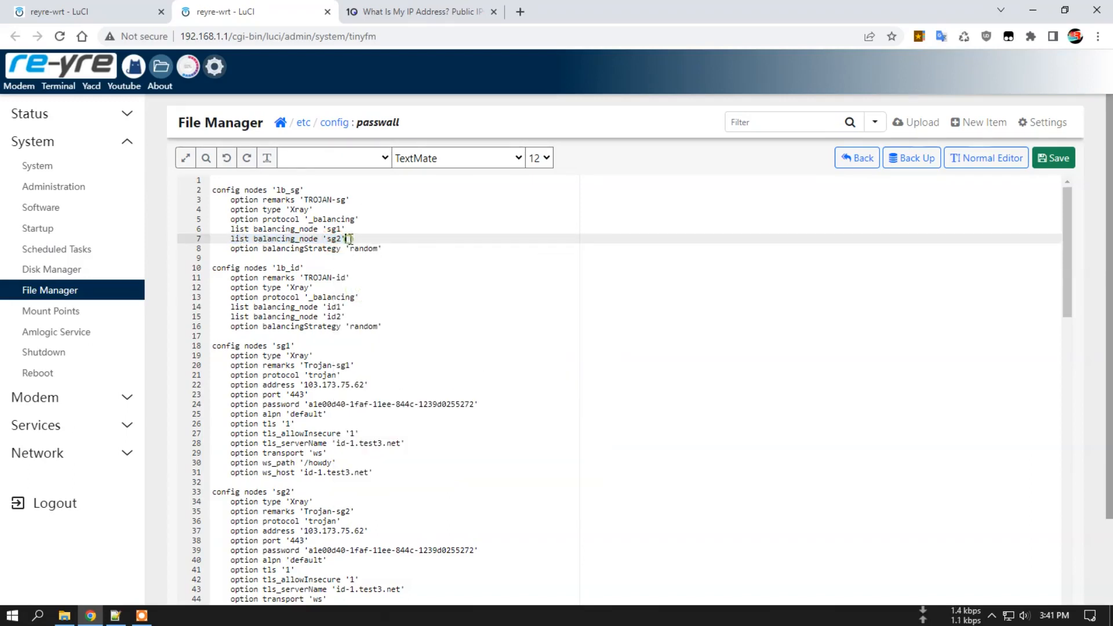
pyautogui.press('Return')
pyautogui.rightClick(294, 247)
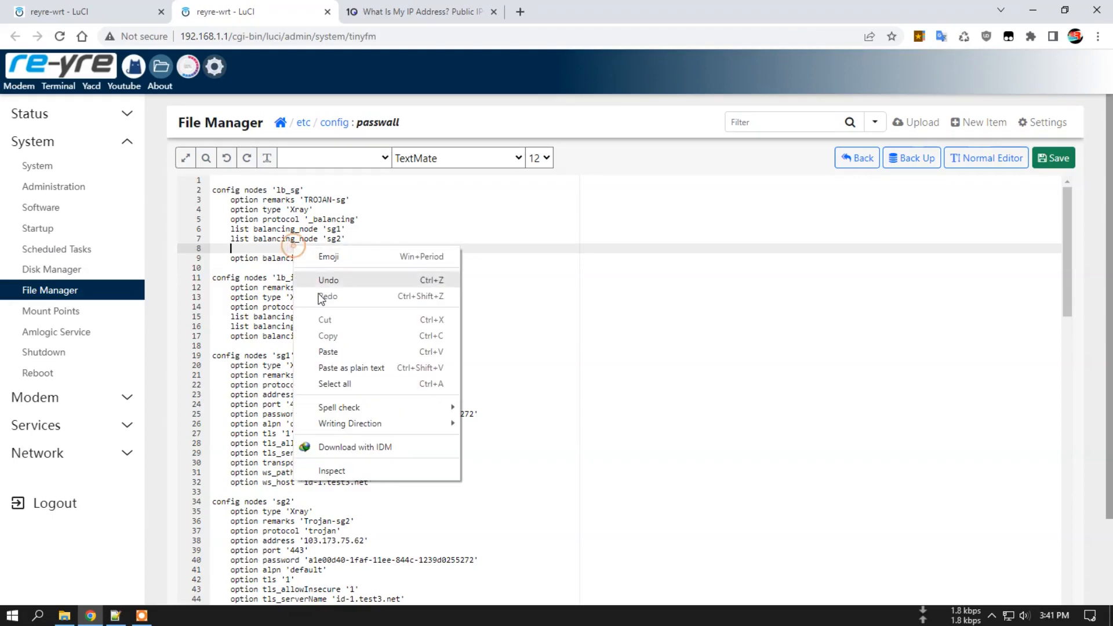
pyautogui.click(325, 352)
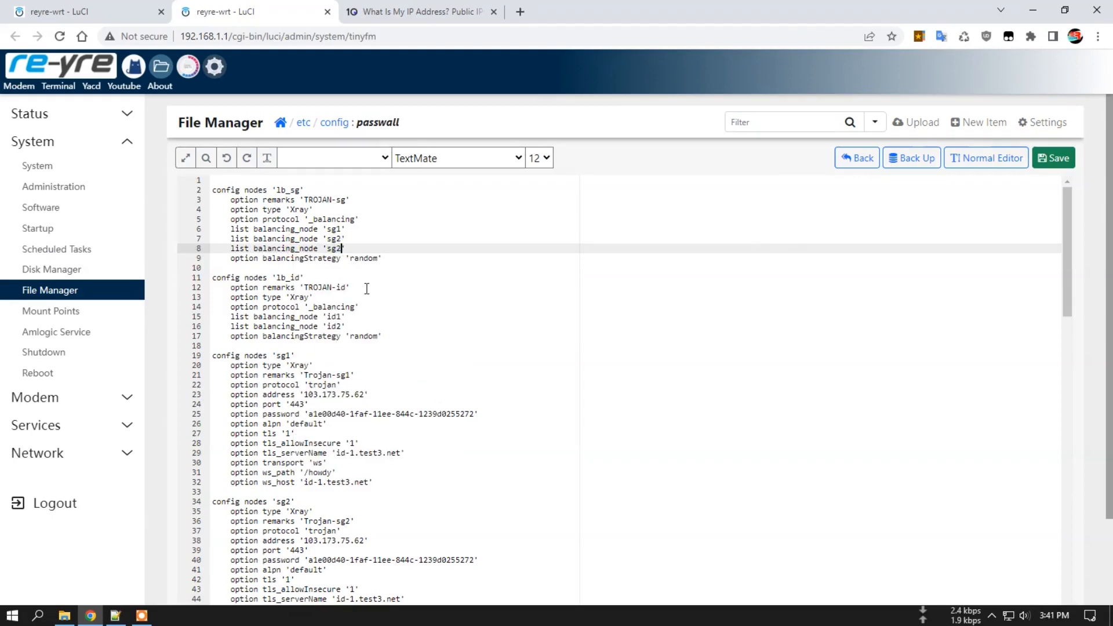
pyautogui.write('3')
pyautogui.click(1052, 159)
# Check the load balancing nodes configured for TROJAN-sg and review the updated Pass Wall node list
pyautogui.click(104, 11)
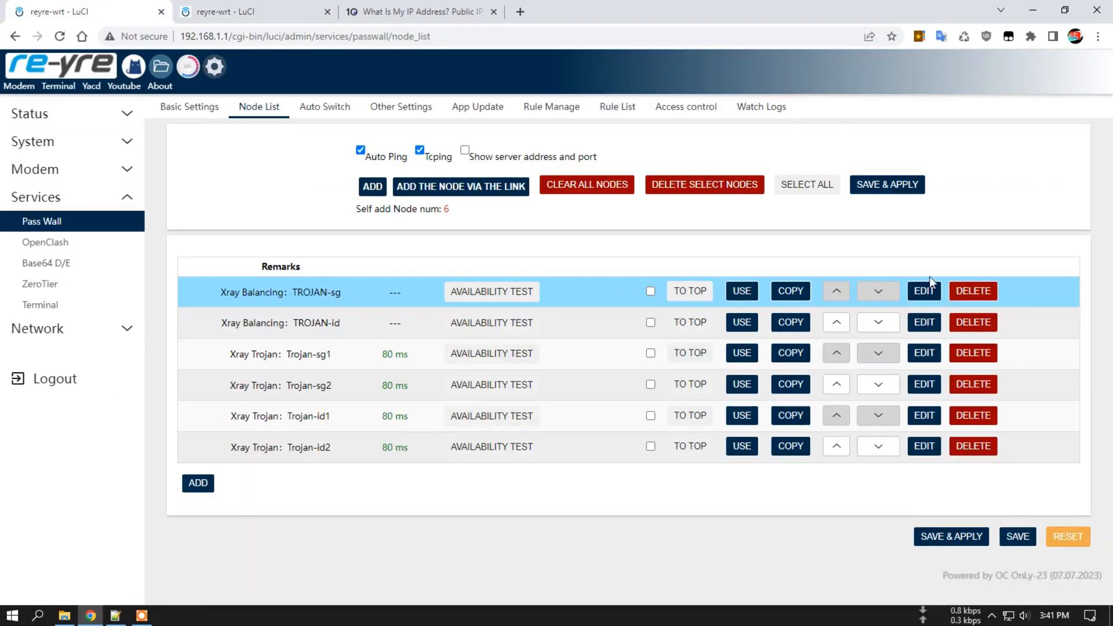
pyautogui.click(932, 293)
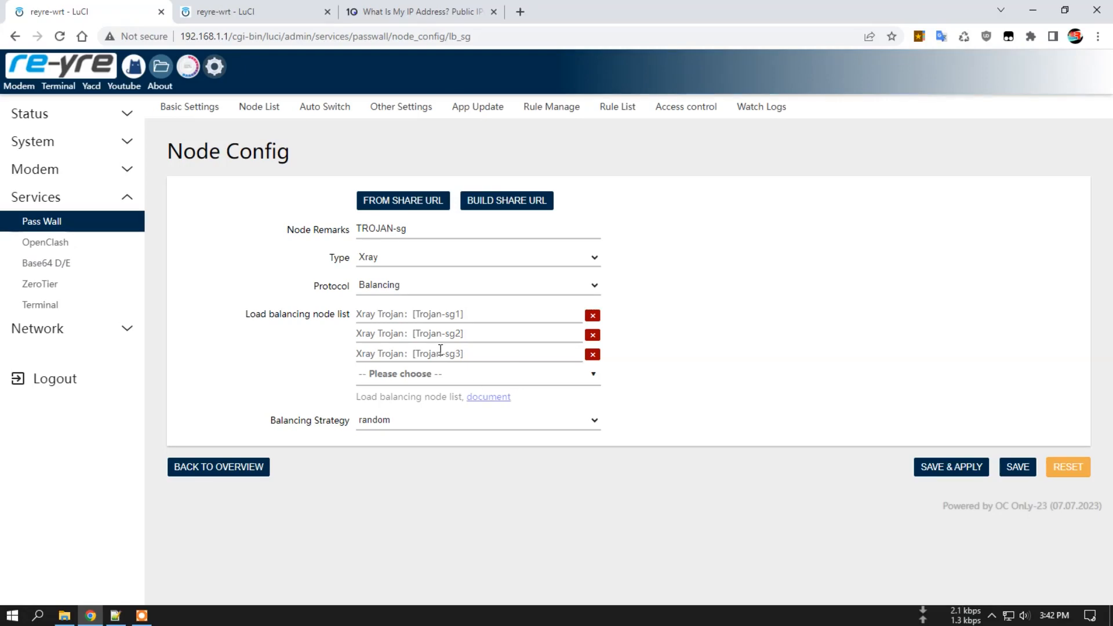
pyautogui.click(262, 108)
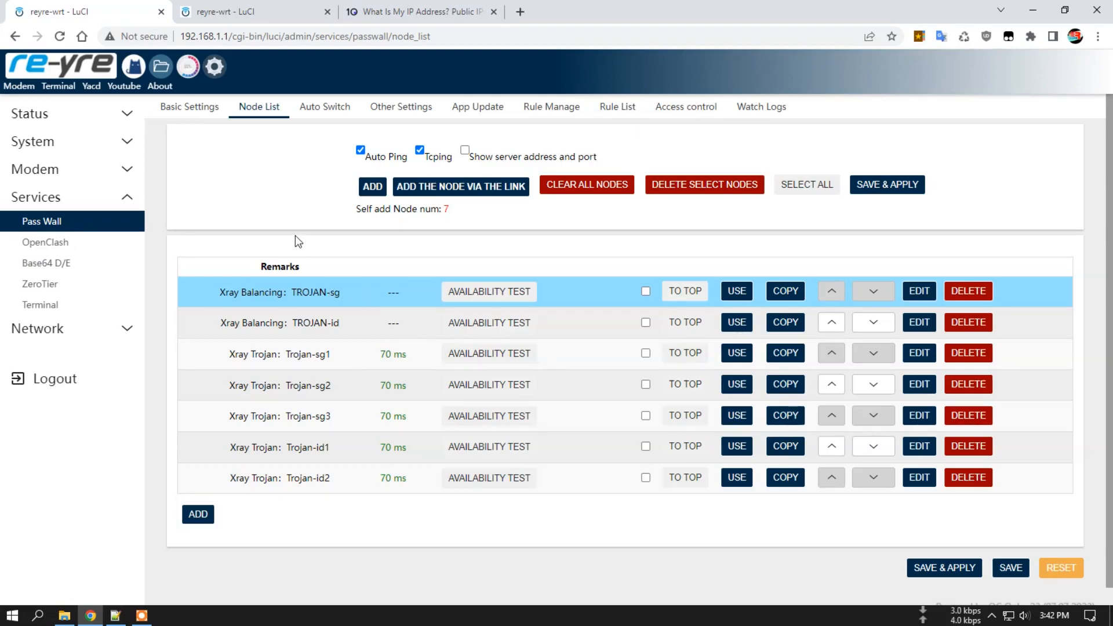
pyautogui.click(263, 6)
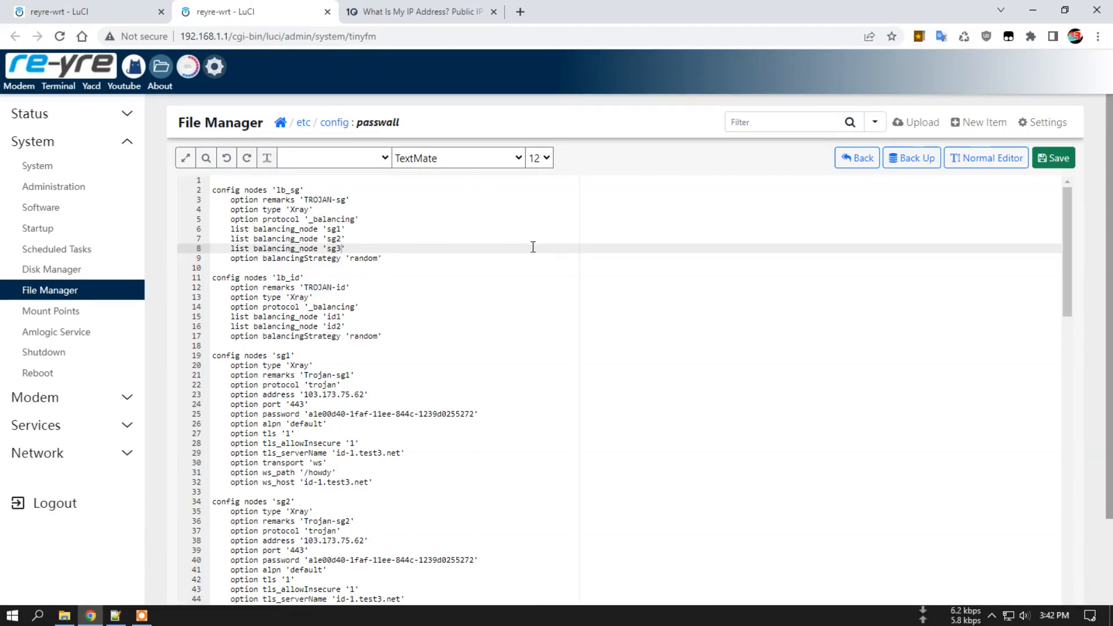
pyautogui.click(110, 12)
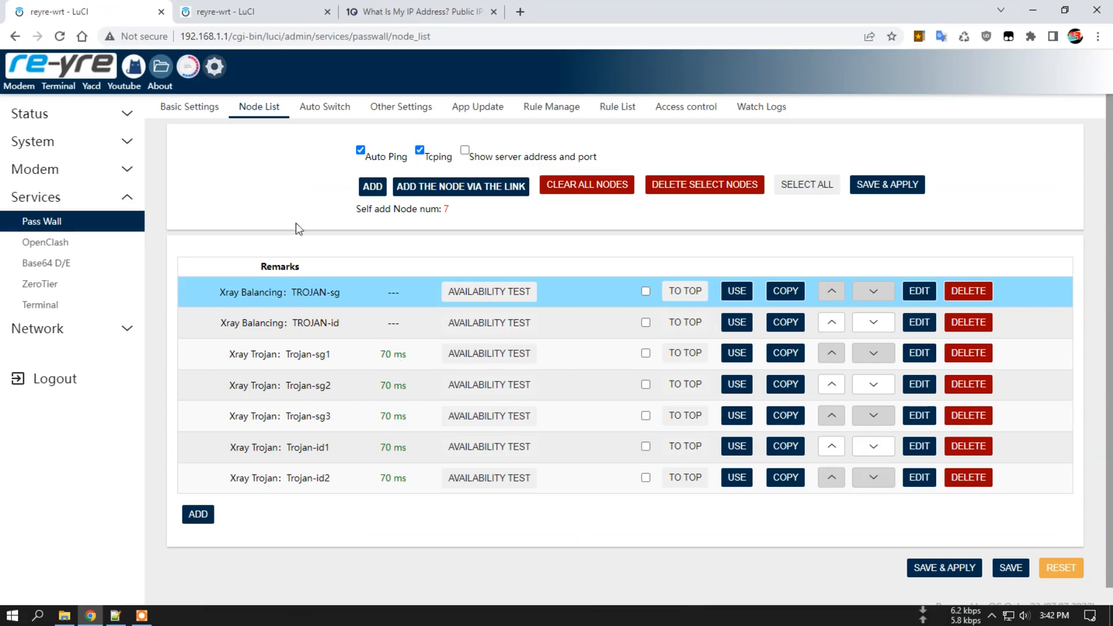
# Review the Pass Wall DNS settings, including the Clear IPSET option
pyautogui.click(206, 109)
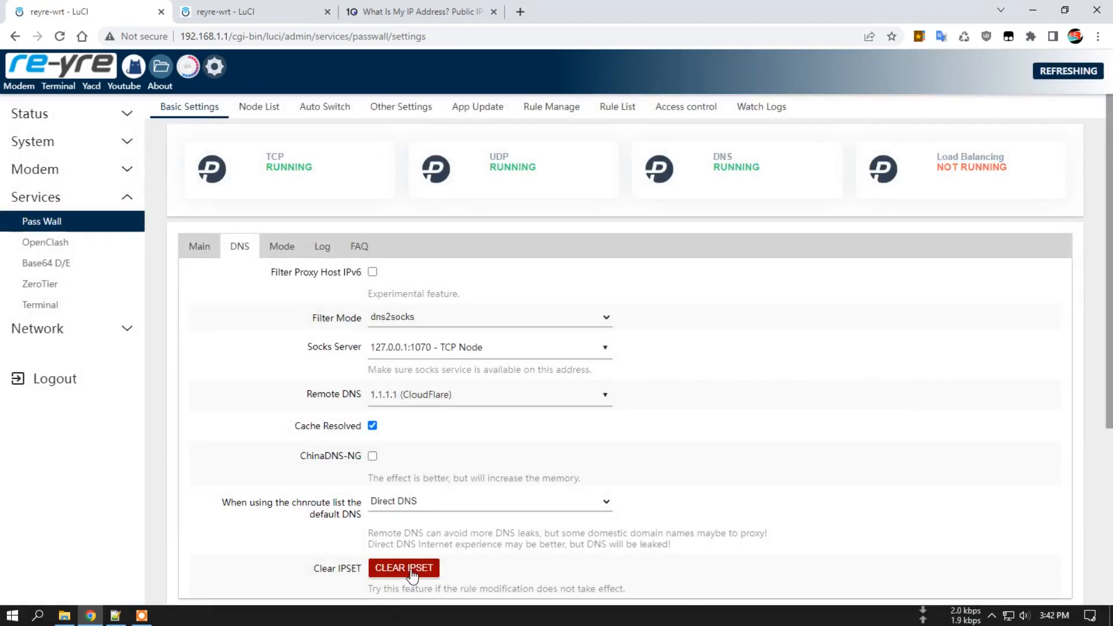
pyautogui.scroll(-3, 413, 576)
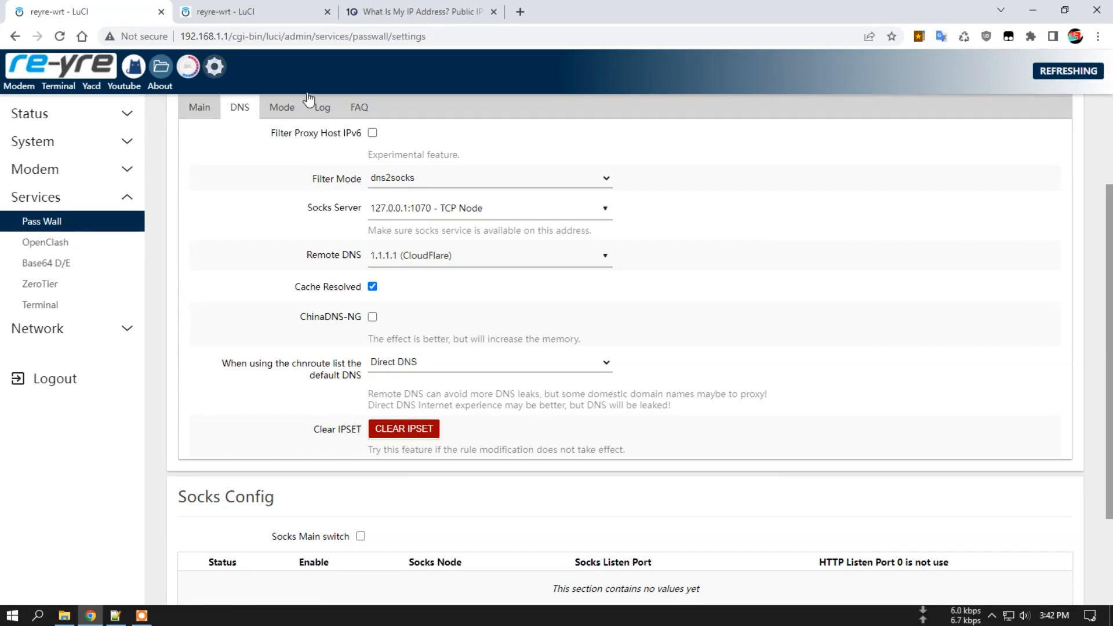
pyautogui.scroll(3, 322, 108)
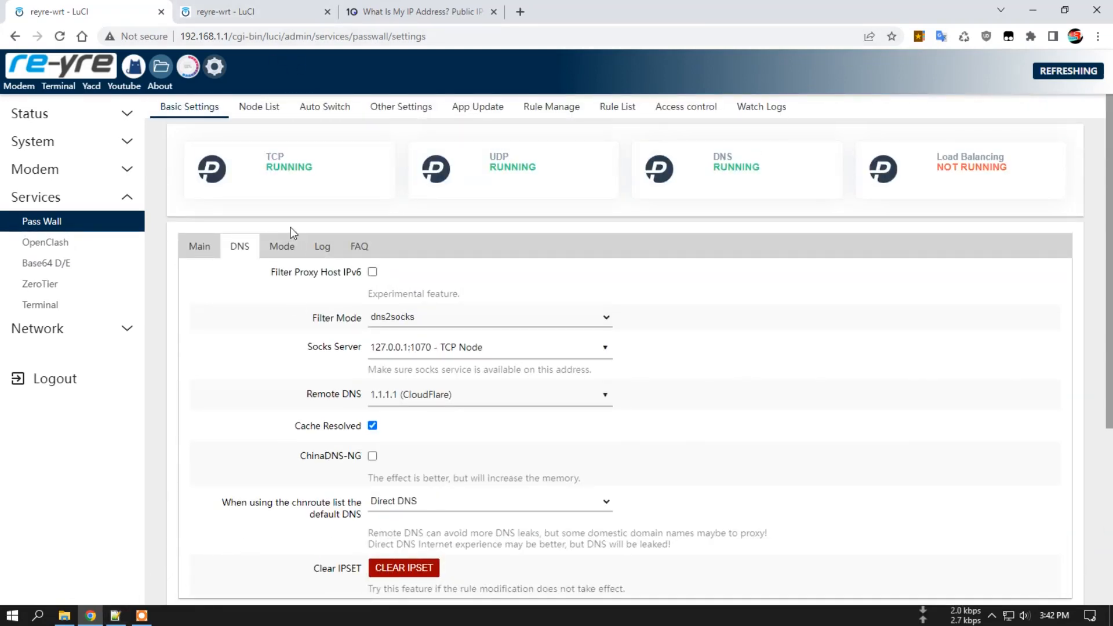
# Delete the extra balancing_node entries in the passwall file, leaving only 'sg1' under 'lb_sg' and 'id1' under 'lb_id'
pyautogui.click(206, 10)
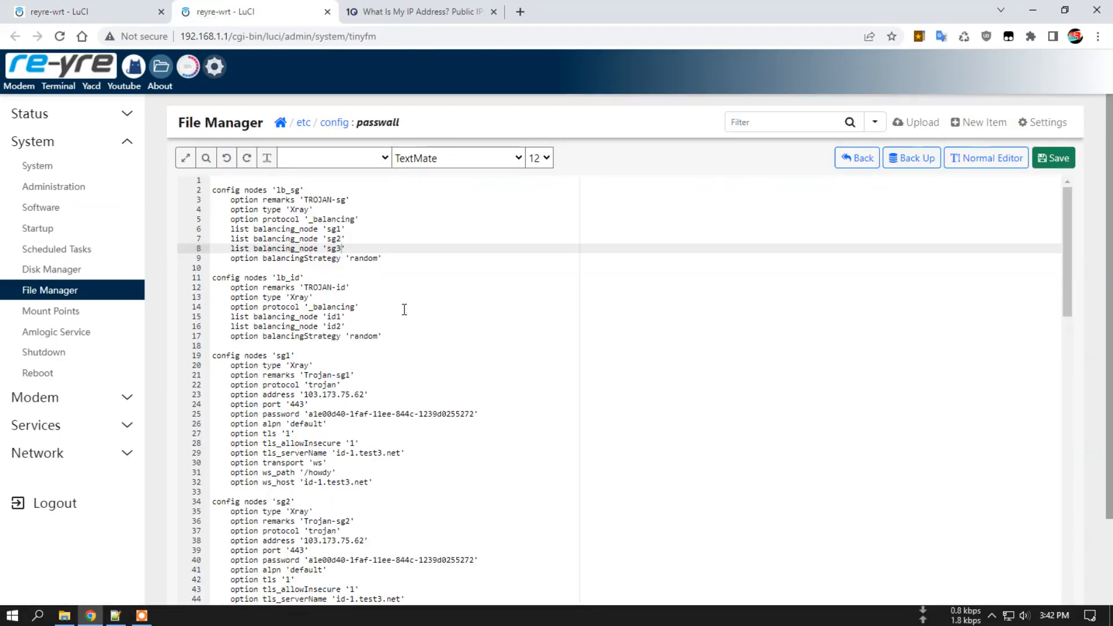
pyautogui.moveTo(351, 248); pyautogui.dragTo(356, 231)
pyautogui.press('BackSpace')
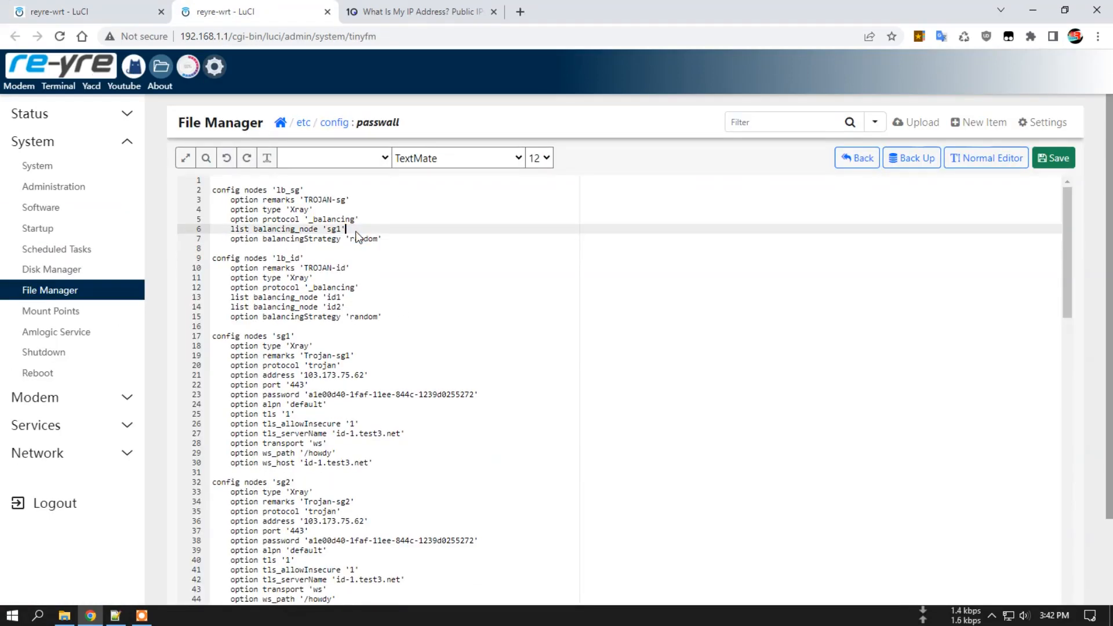
pyautogui.click(358, 303)
pyautogui.moveTo(358, 303); pyautogui.dragTo(359, 298)
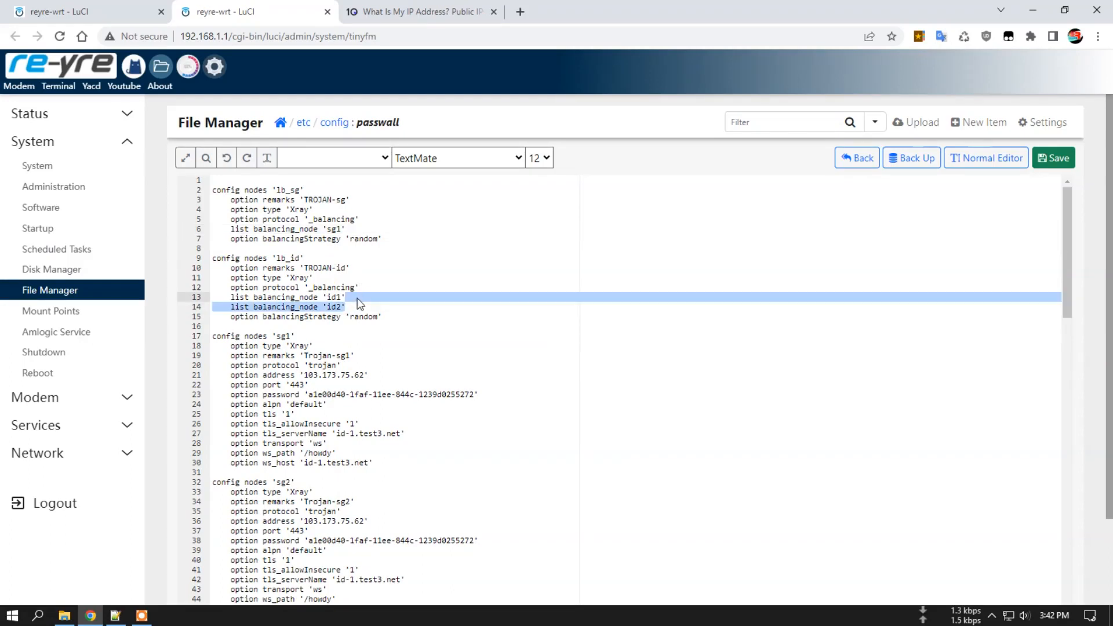
pyautogui.press('BackSpace')
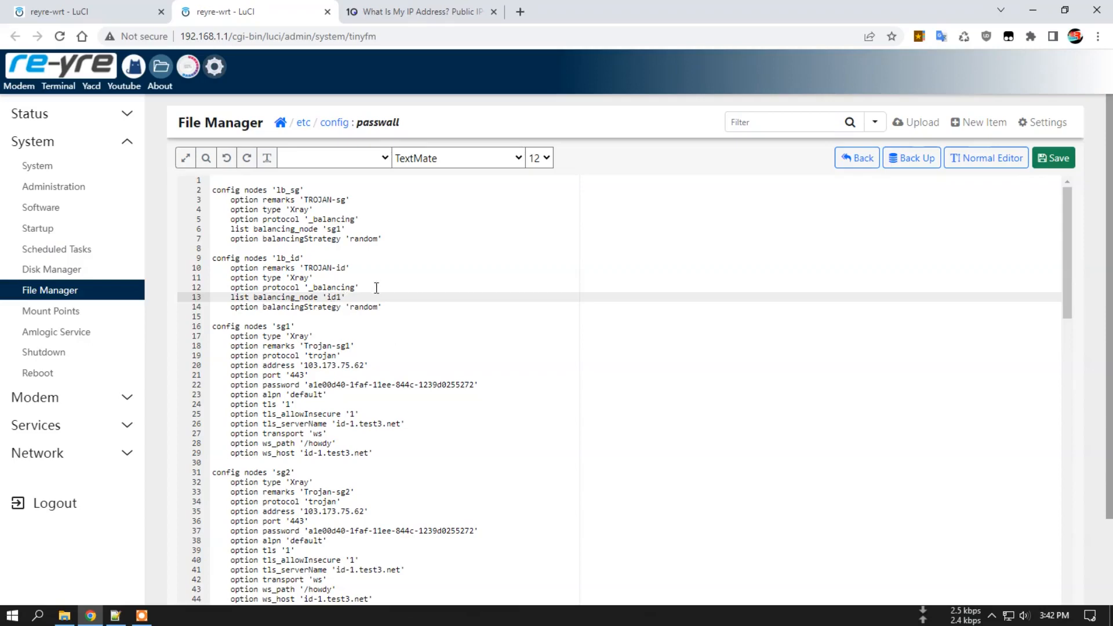
# Add a balancing_node entry 'id1' below 'sg1' under config nodes 'lb_sg', and save the passwall file
pyautogui.scroll(-1, 375, 295)
pyautogui.scroll(1, 365, 277)
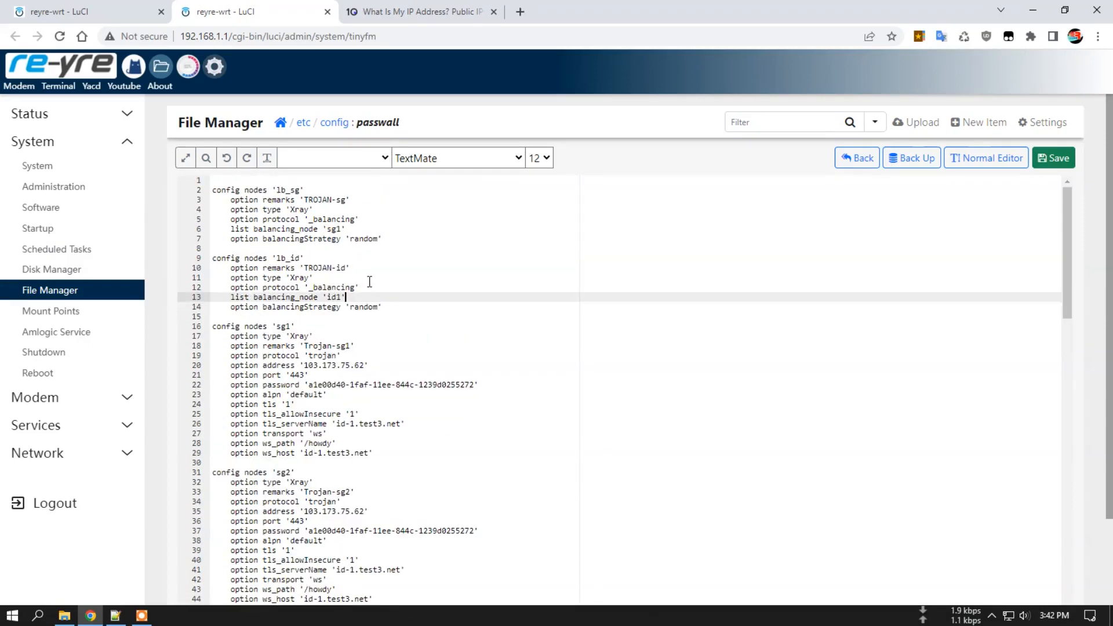
pyautogui.doubleClick(334, 229)
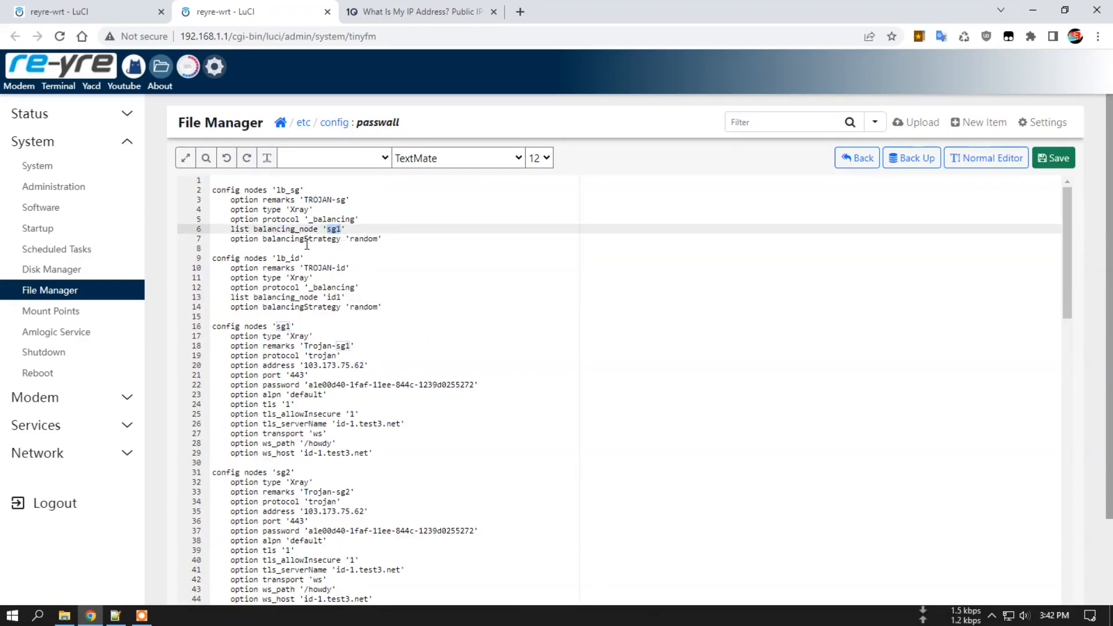
pyautogui.click(350, 229)
pyautogui.moveTo(231, 230); pyautogui.dragTo(356, 231)
pyautogui.rightClick(351, 230)
pyautogui.click(361, 278)
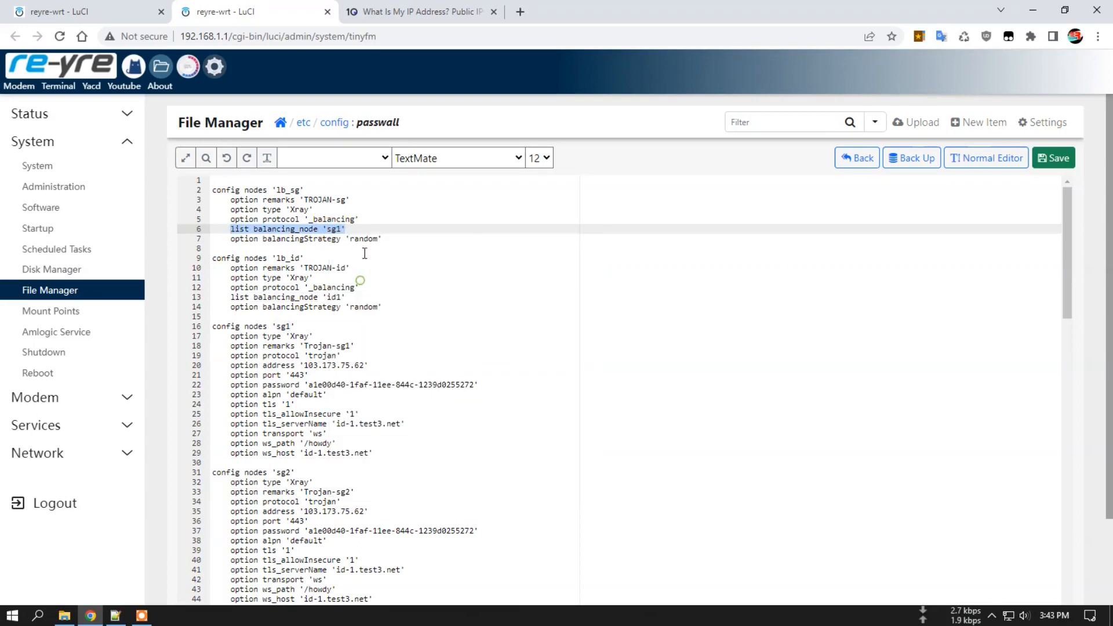
pyautogui.click(350, 229)
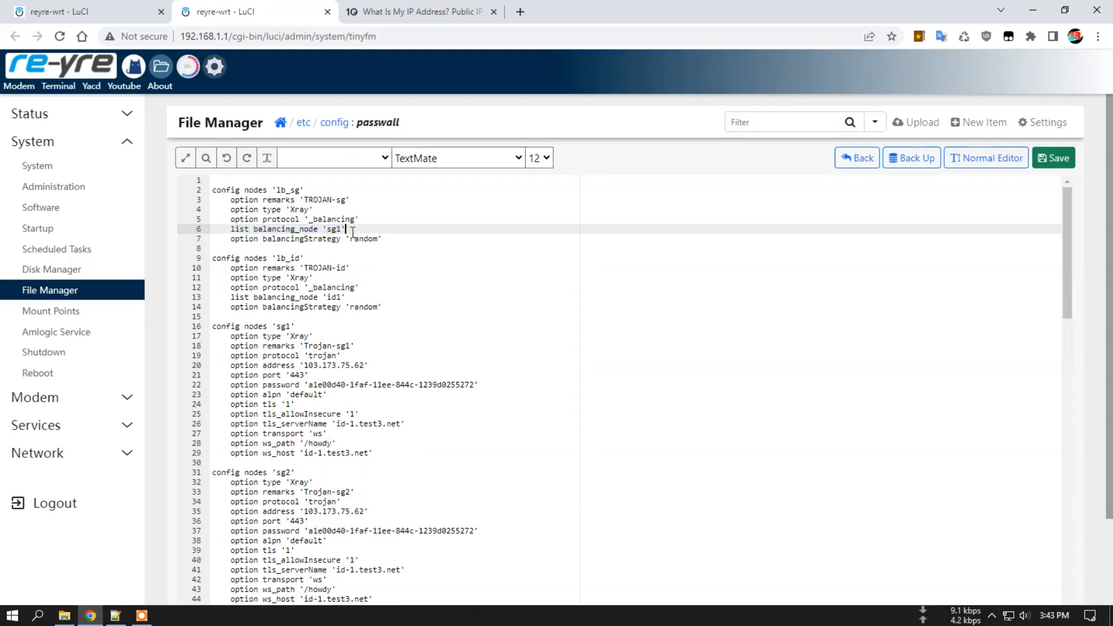
pyautogui.press('Return')
pyautogui.rightClick(335, 239)
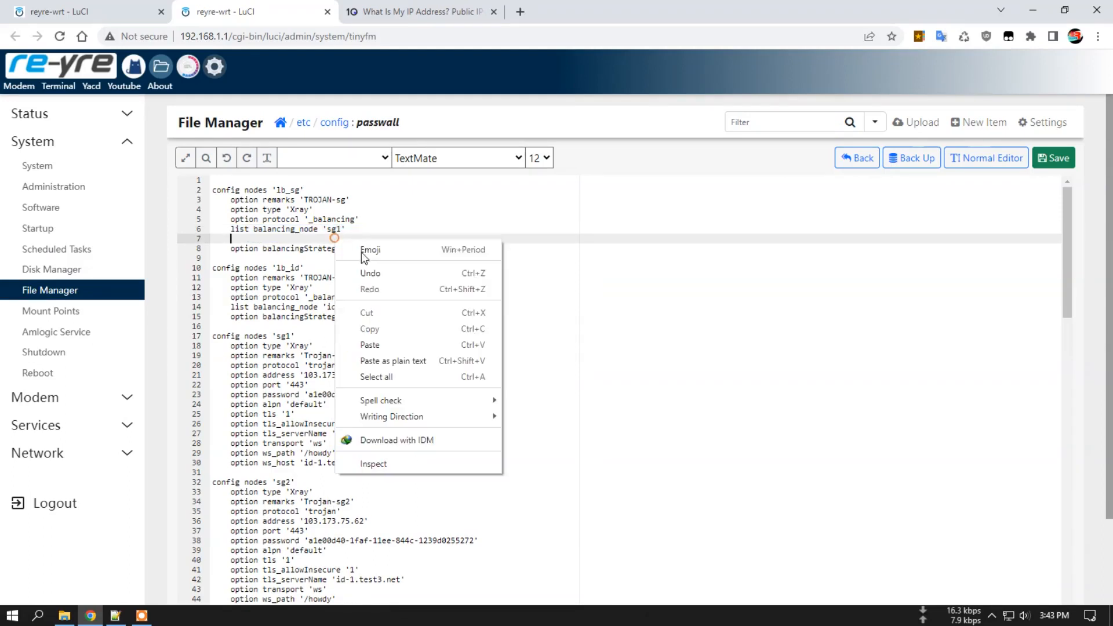
pyautogui.click(370, 345)
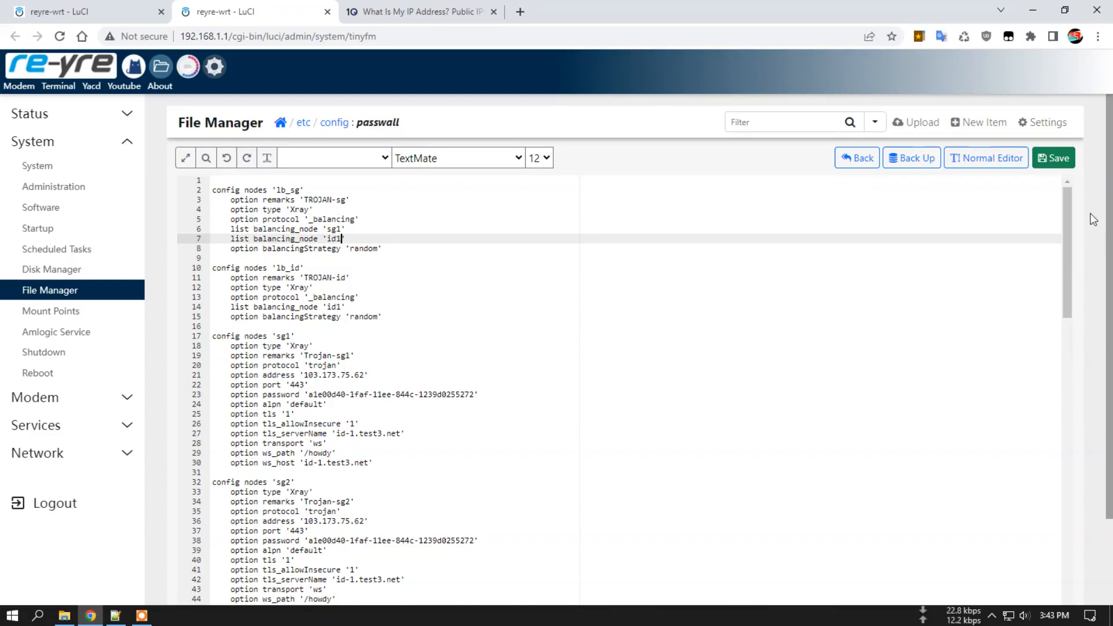
pyautogui.click(1054, 158)
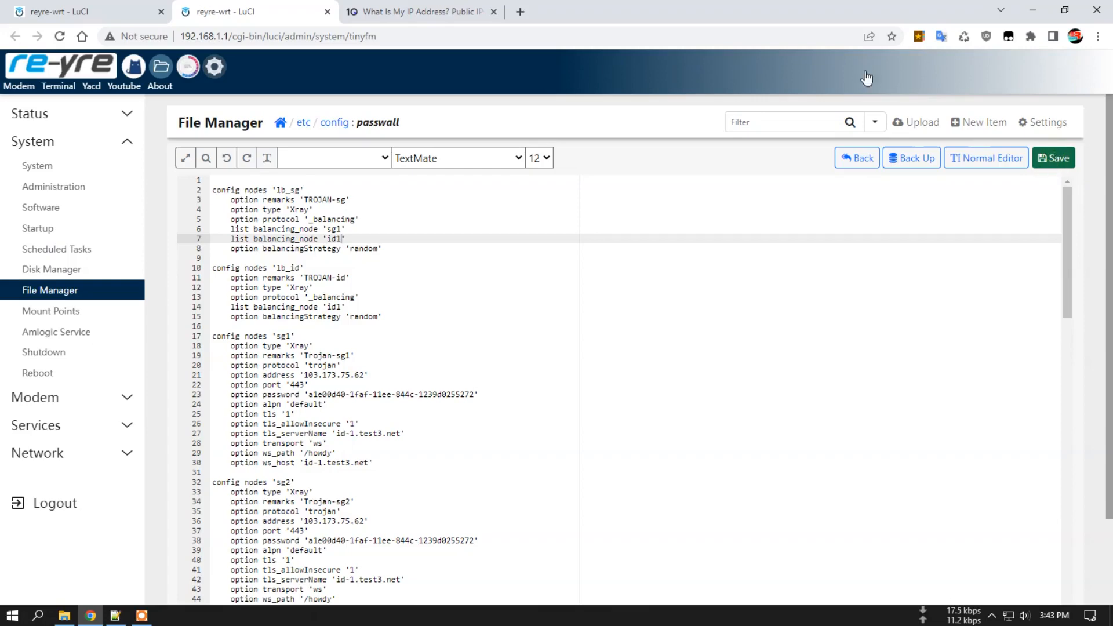
# Reload the Pass Wall node list and check which load balancing nodes TROJAN-sg now uses
pyautogui.click(79, 10)
pyautogui.click(278, 108)
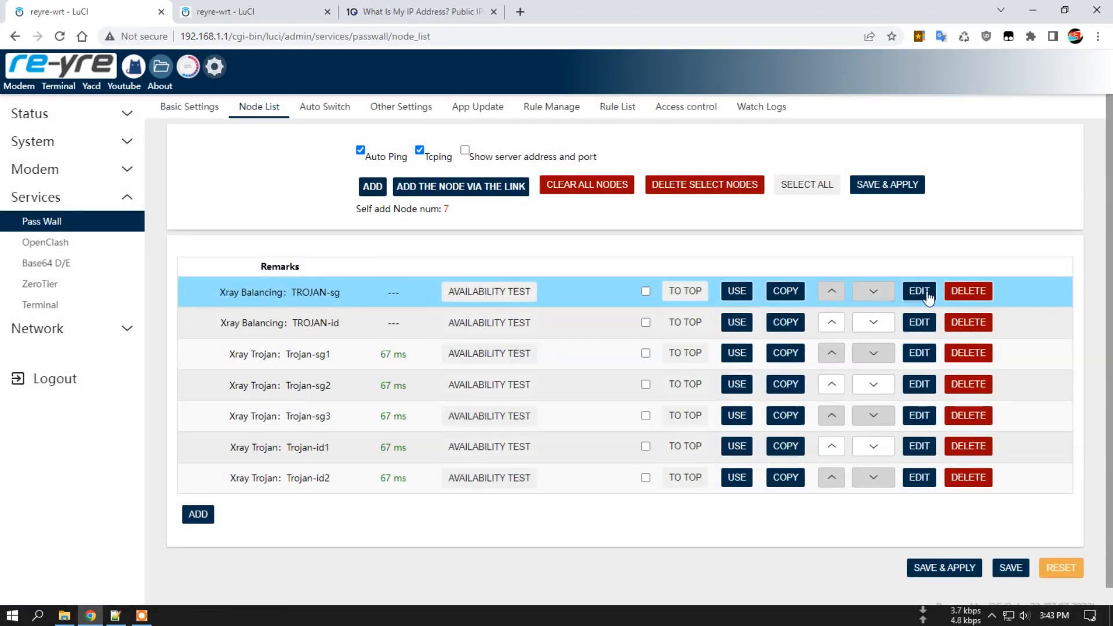
pyautogui.click(920, 293)
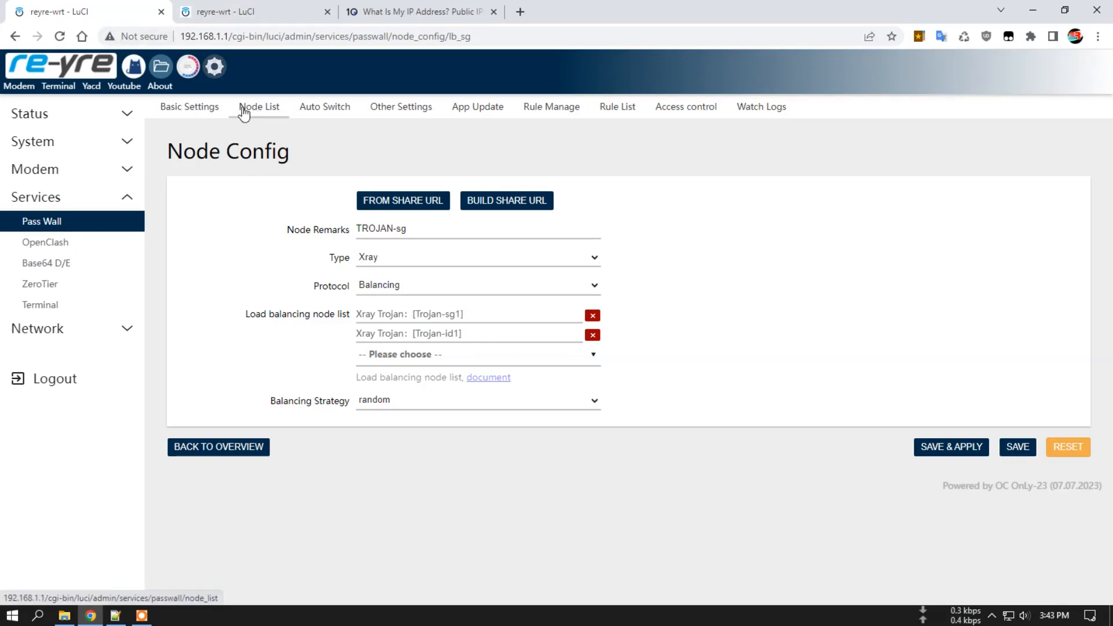
# Clear the IPSET from the DNS section of Pass Wall's basic settings
pyautogui.click(204, 109)
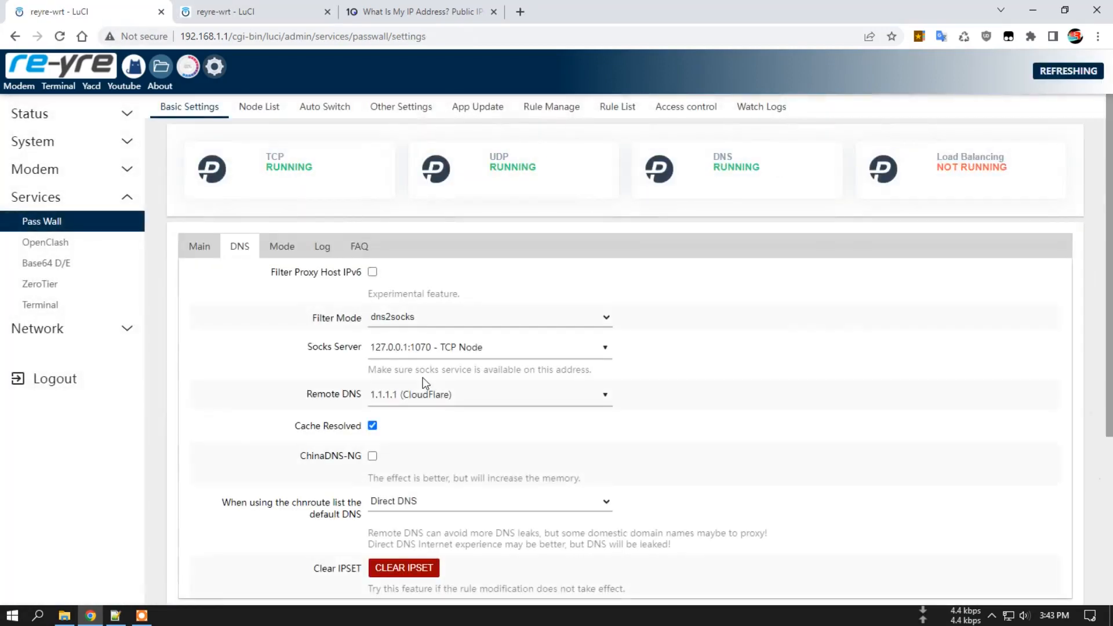
pyautogui.click(390, 567)
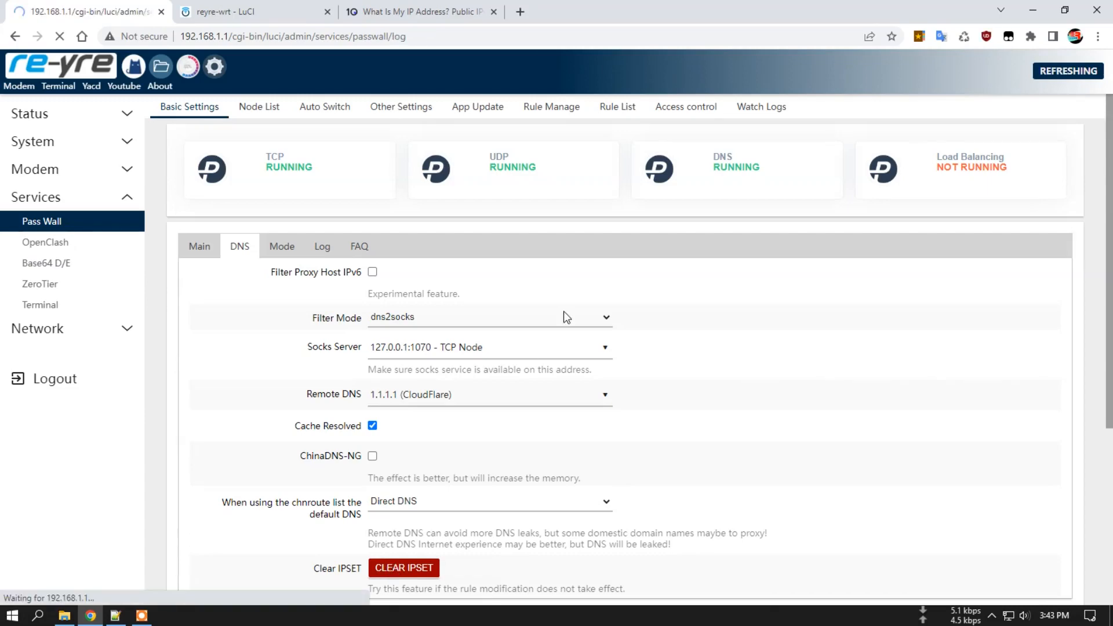
# Clear the Pass Wall log and reload the What Is My IP Address page to check the public IP address
pyautogui.click(230, 146)
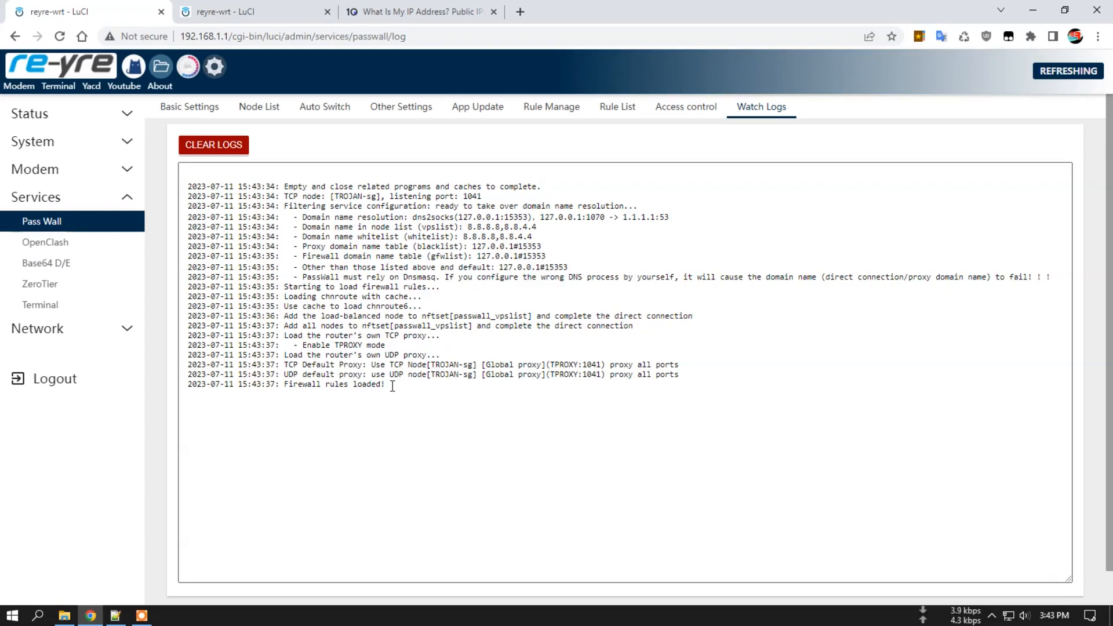
pyautogui.click(454, 5)
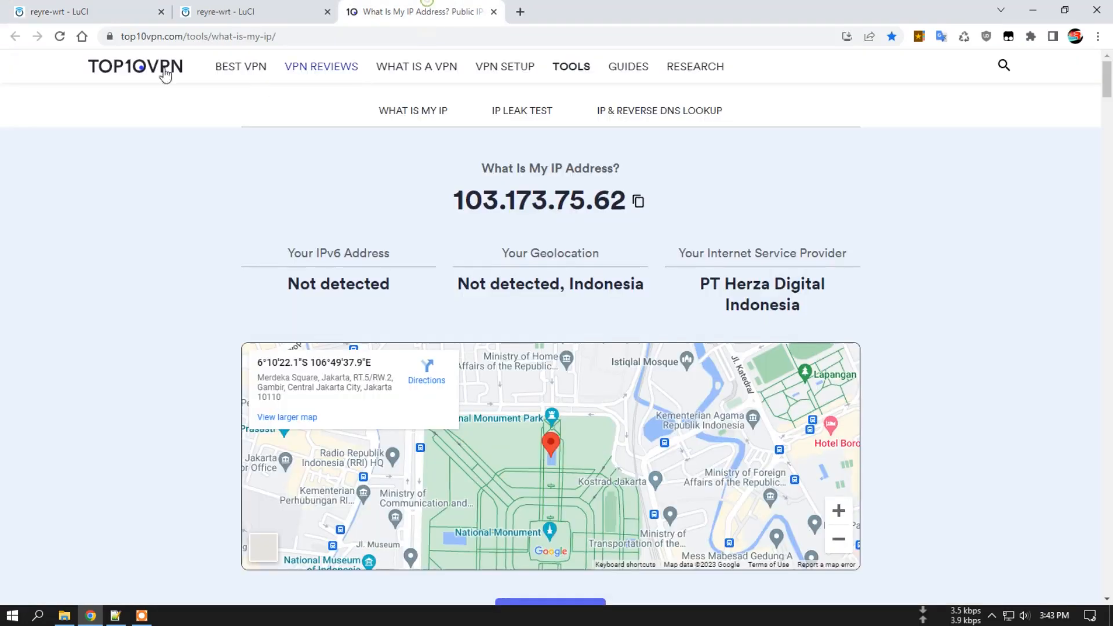
pyautogui.click(60, 36)
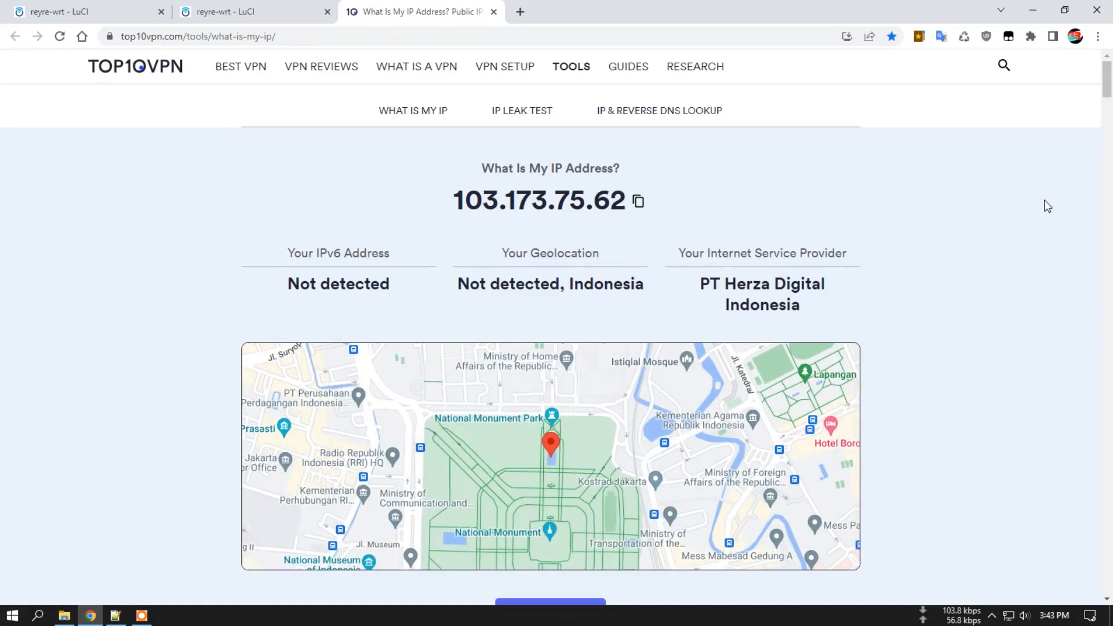
# Add Trojan-id2 and Trojan-sg2 to the load balancing node list of the TROJAN-sg node in Pass Wall
pyautogui.click(313, 11)
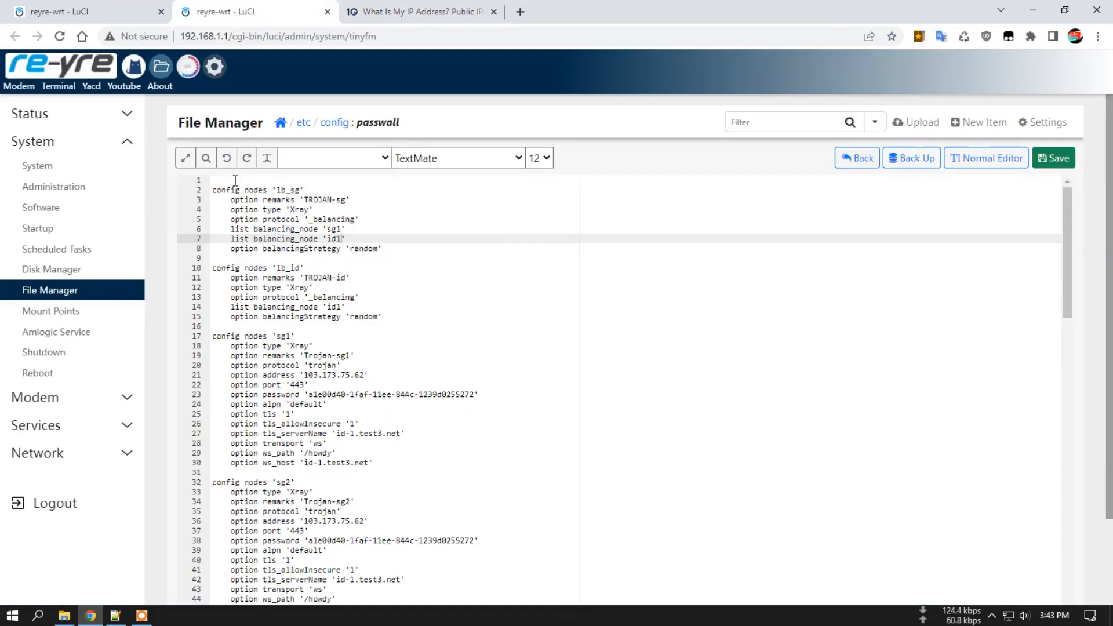
pyautogui.click(73, 7)
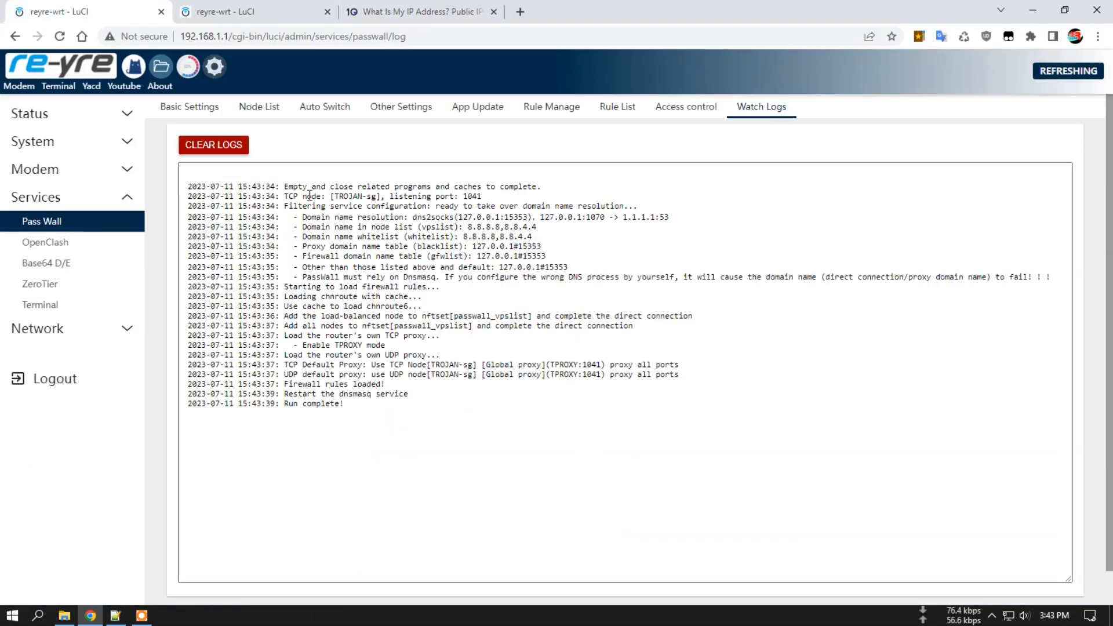
pyautogui.click(267, 108)
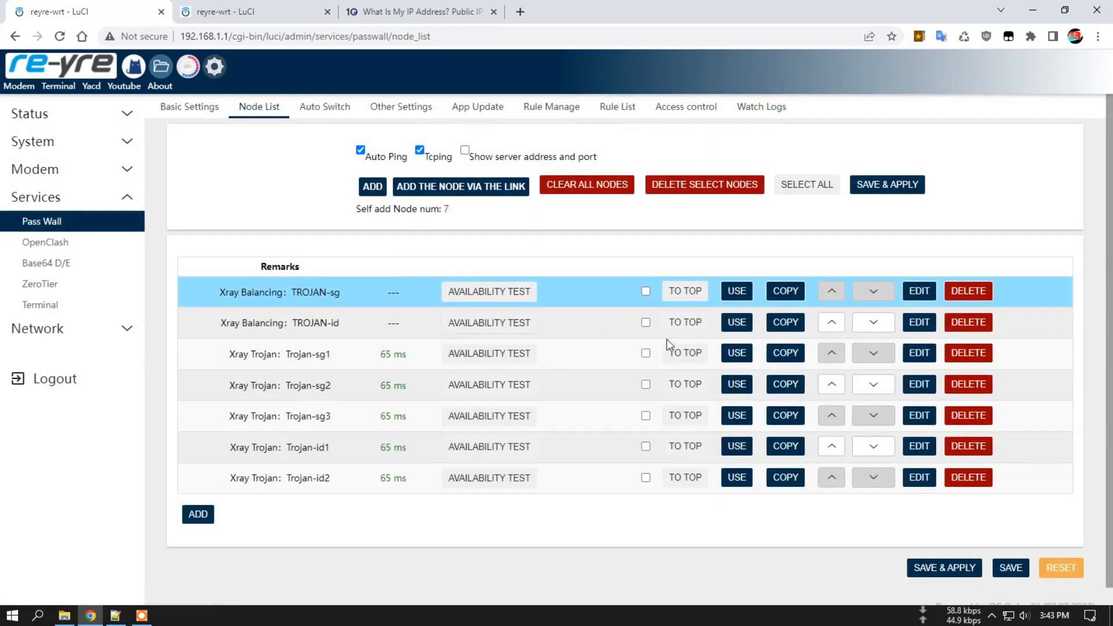
pyautogui.click(918, 294)
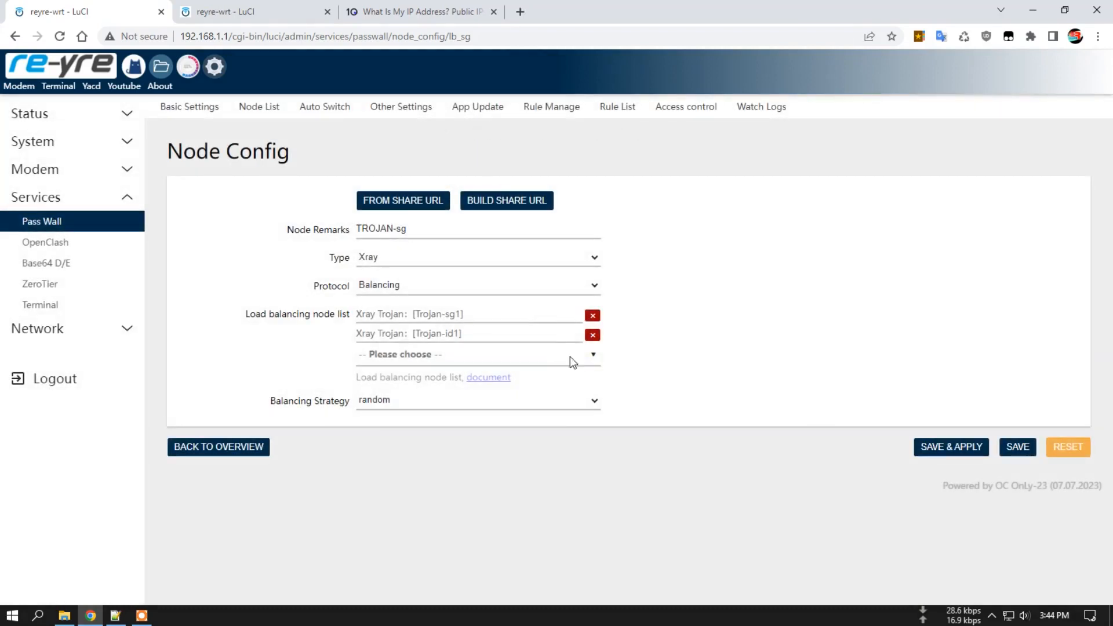
pyautogui.click(554, 356)
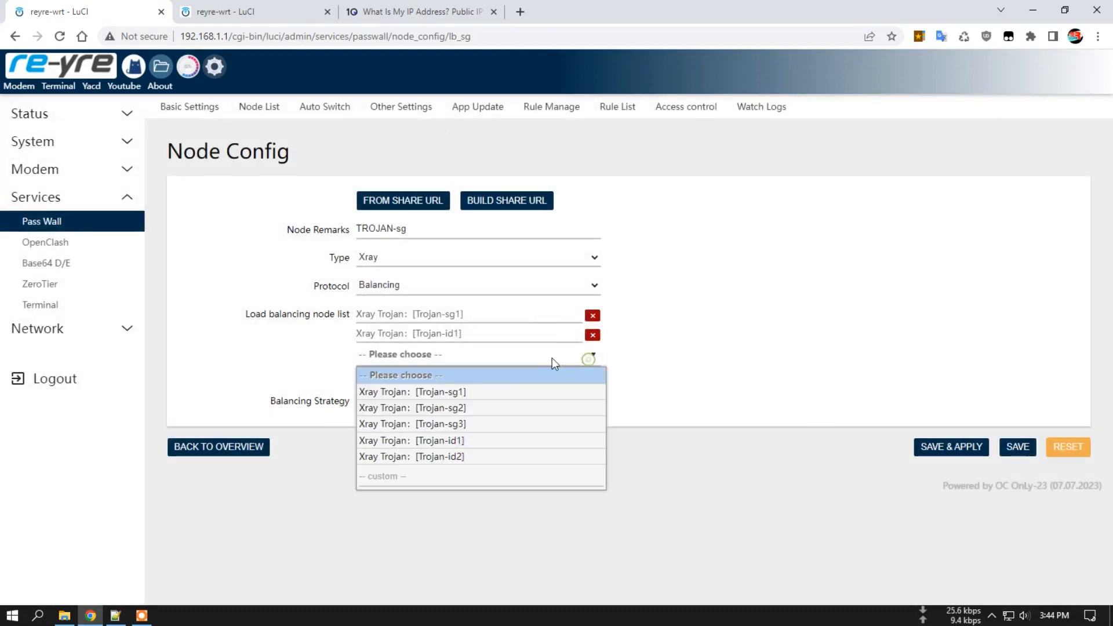
pyautogui.click(464, 456)
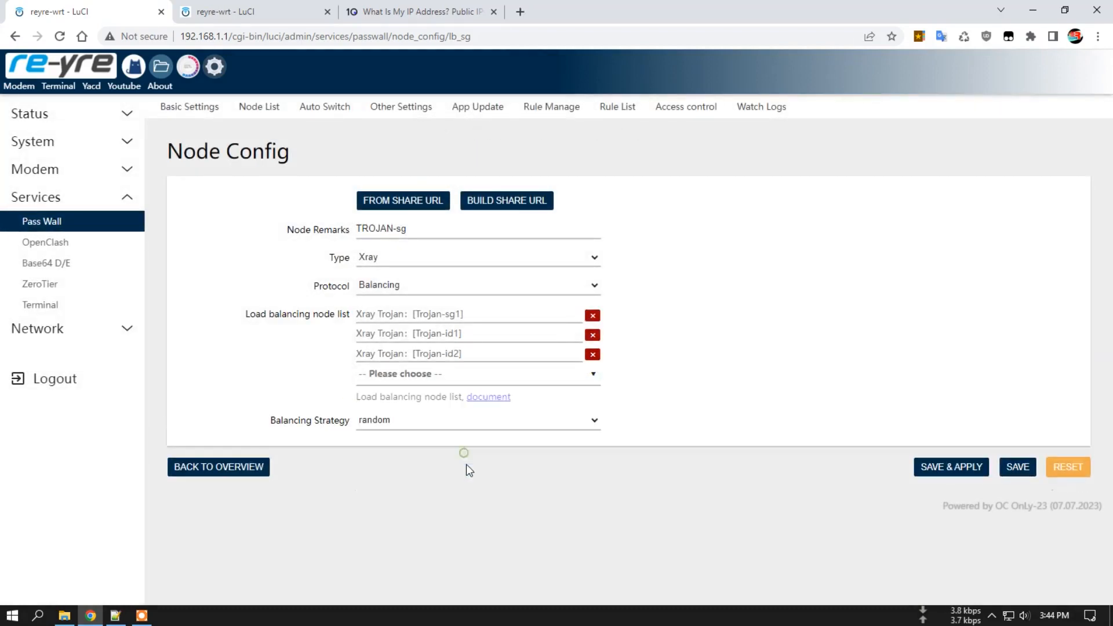
pyautogui.click(594, 376)
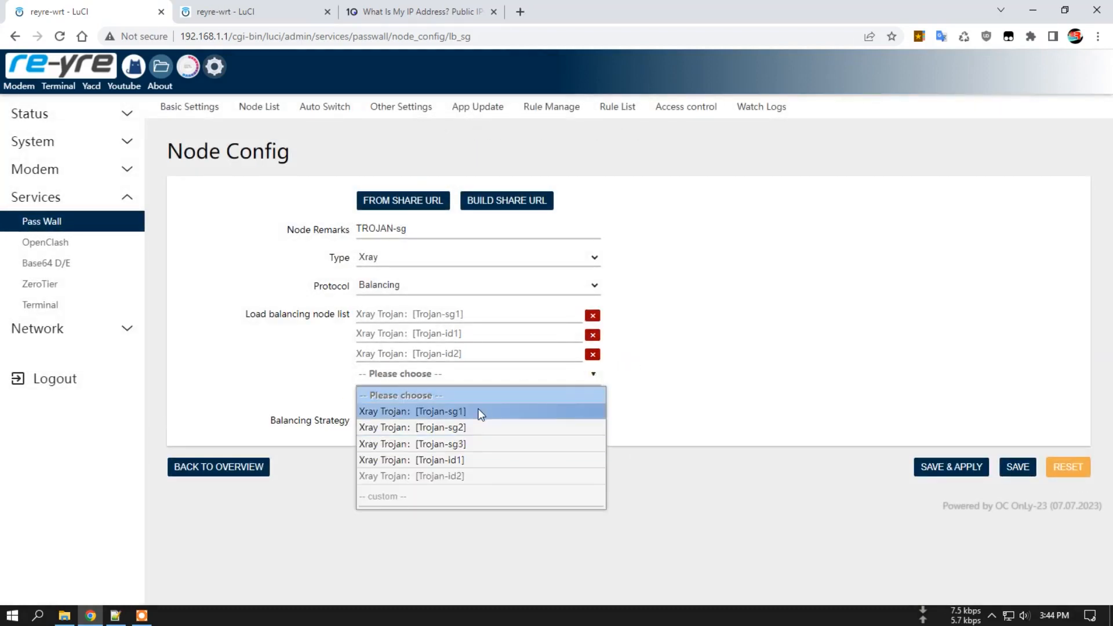
pyautogui.click(477, 427)
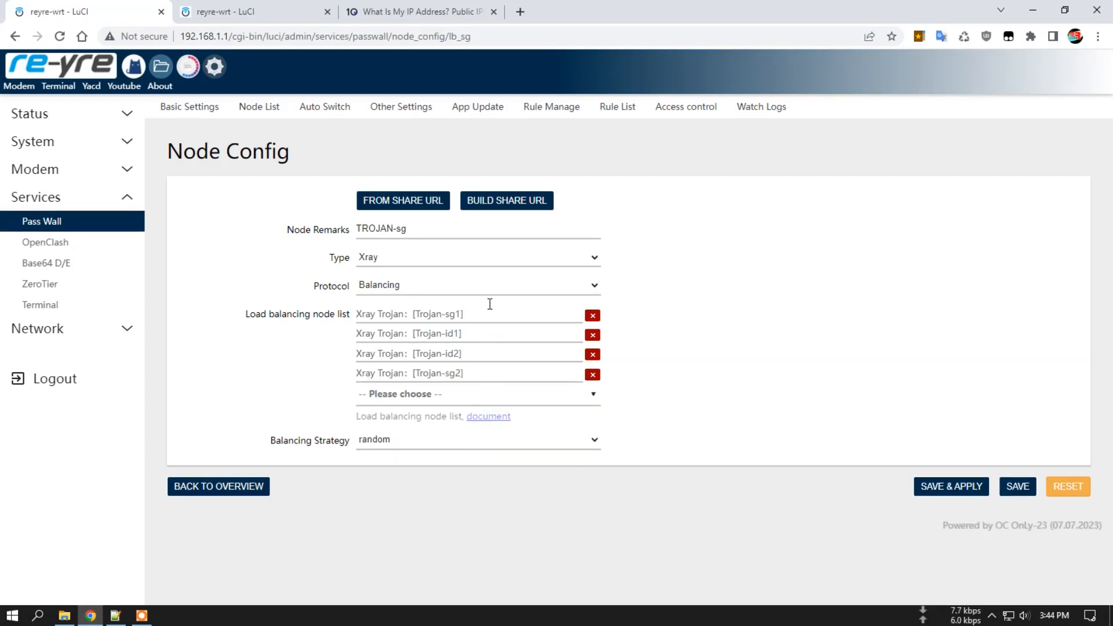
pyautogui.click(923, 489)
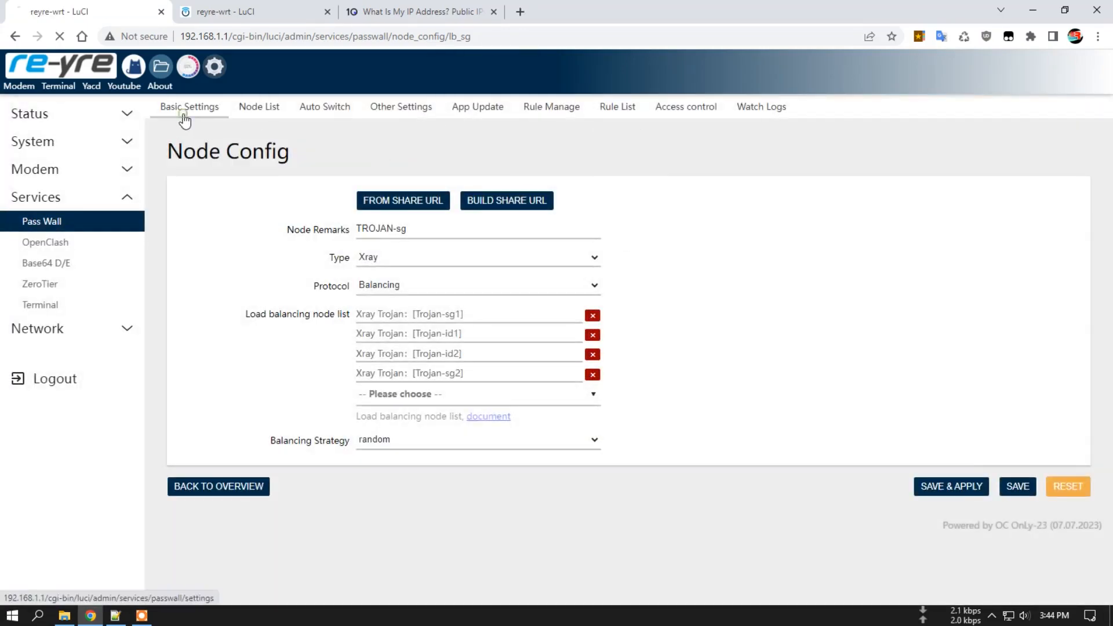
# Examine the available TCP Node choices in the main section of Pass Wall's basic settings
pyautogui.click(183, 114)
pyautogui.scroll(-1, 817, 375)
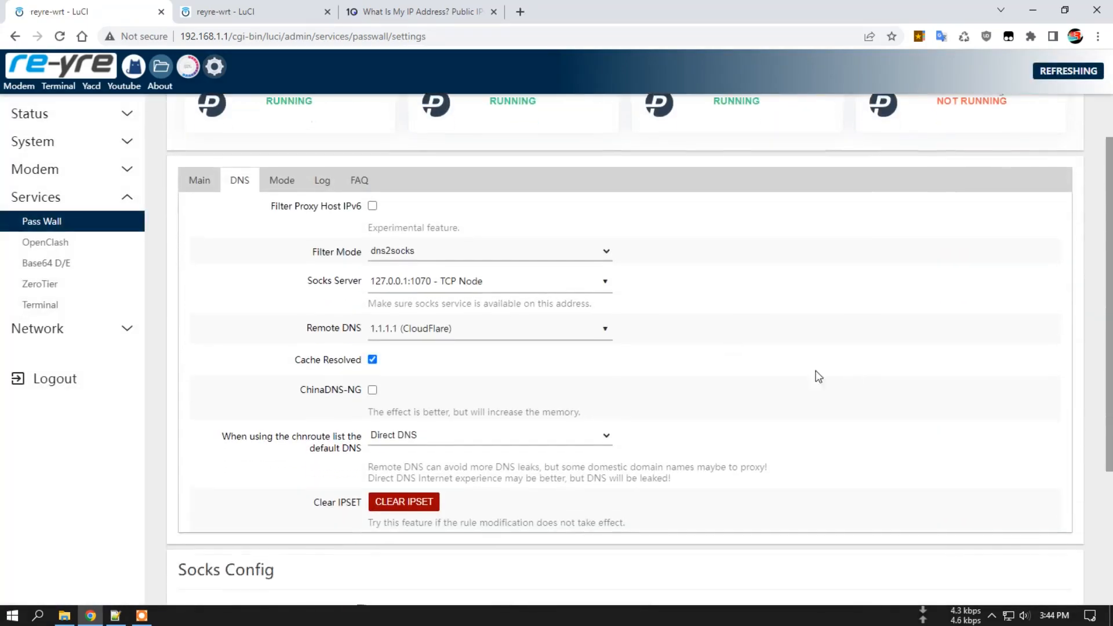
pyautogui.click(197, 177)
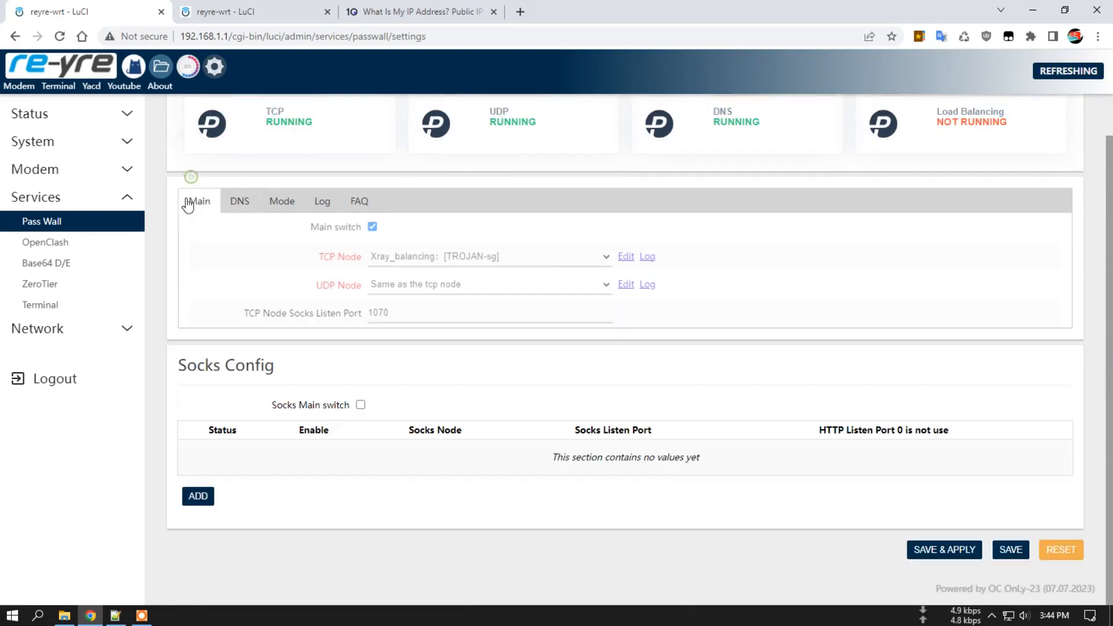
pyautogui.click(547, 257)
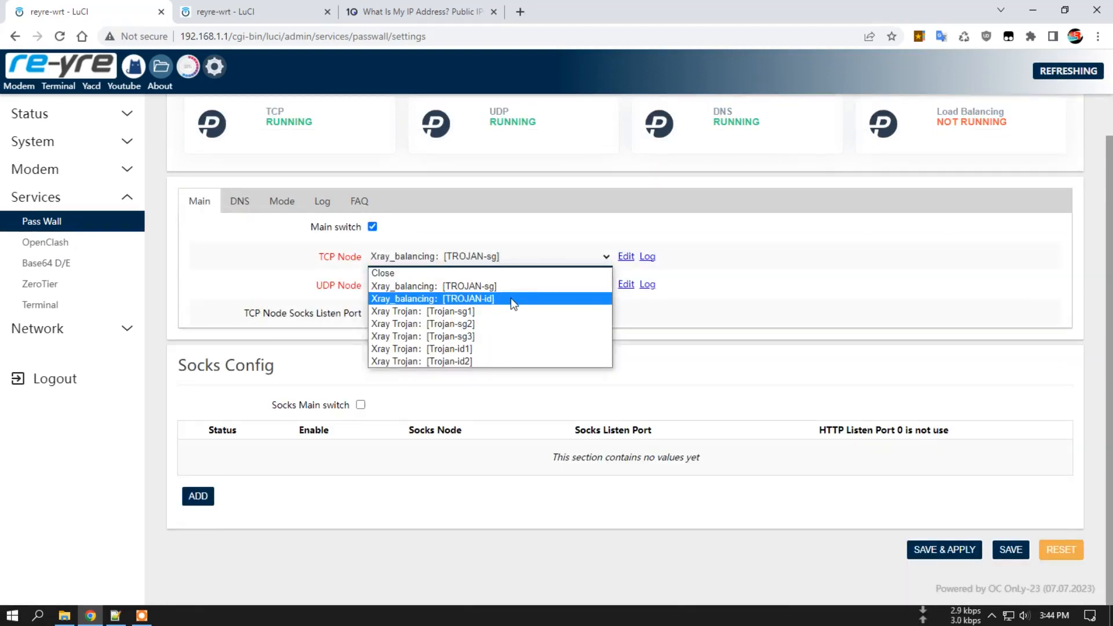
pyautogui.click(722, 328)
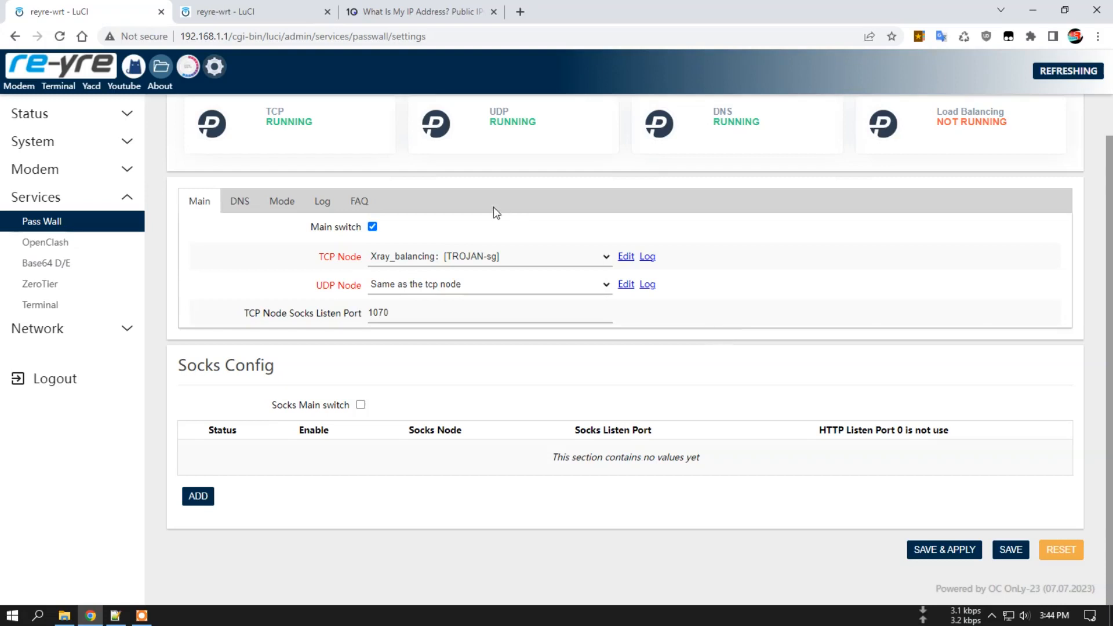
pyautogui.click(496, 258)
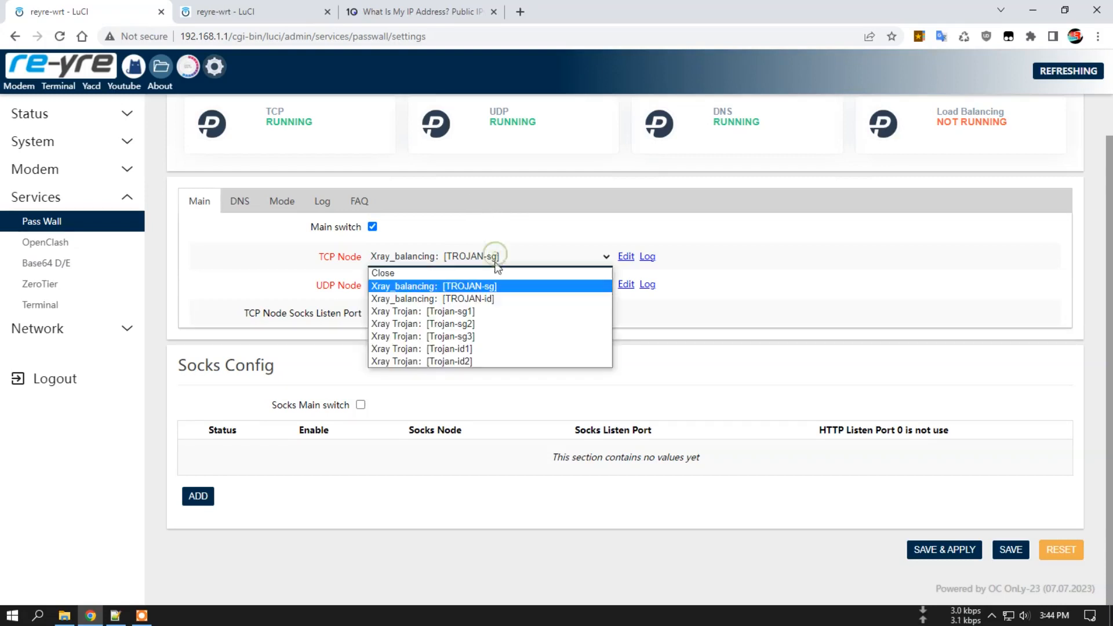
pyautogui.click(572, 197)
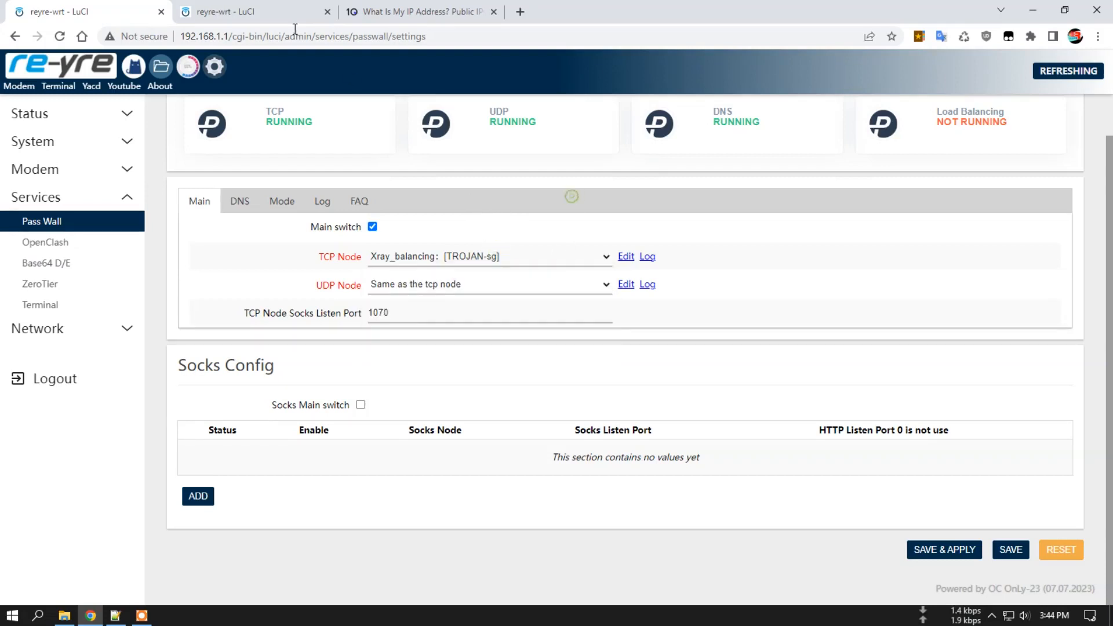
pyautogui.click(263, 7)
pyautogui.click(112, 8)
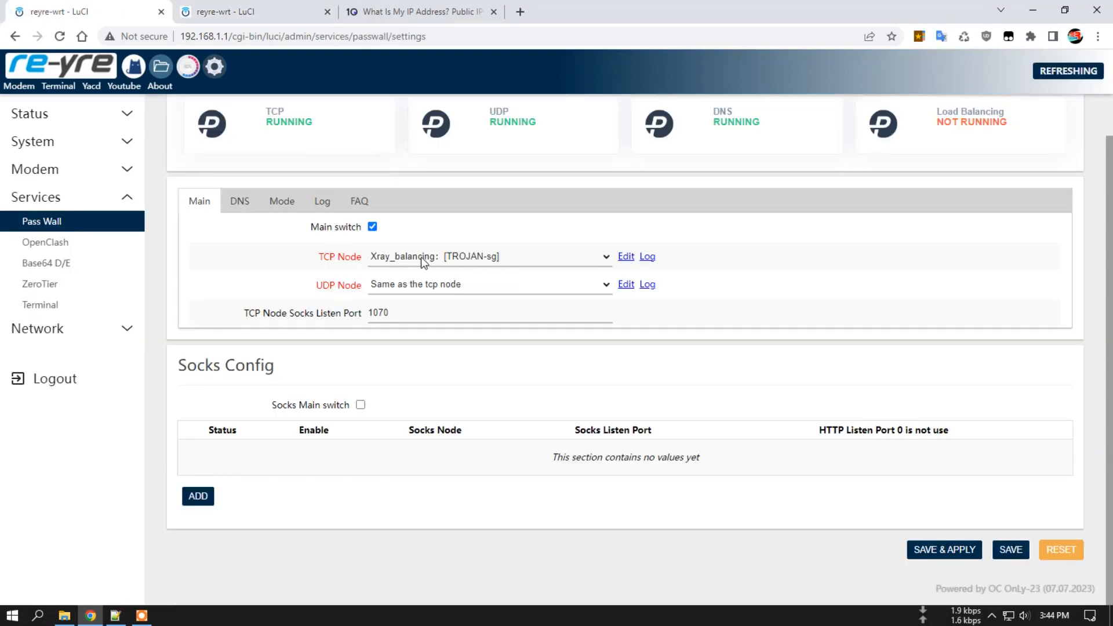
pyautogui.click(402, 259)
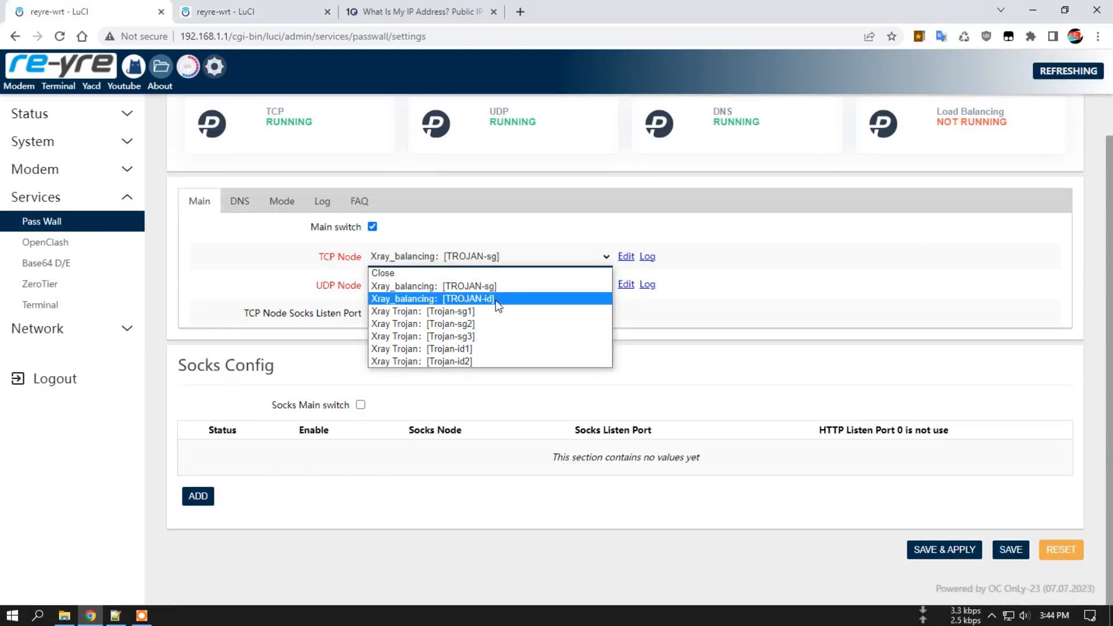
# Change the tcp_node option under config global in the passwall file to 'lb_id', and save the file
pyautogui.click(255, 11)
pyautogui.click(255, 12)
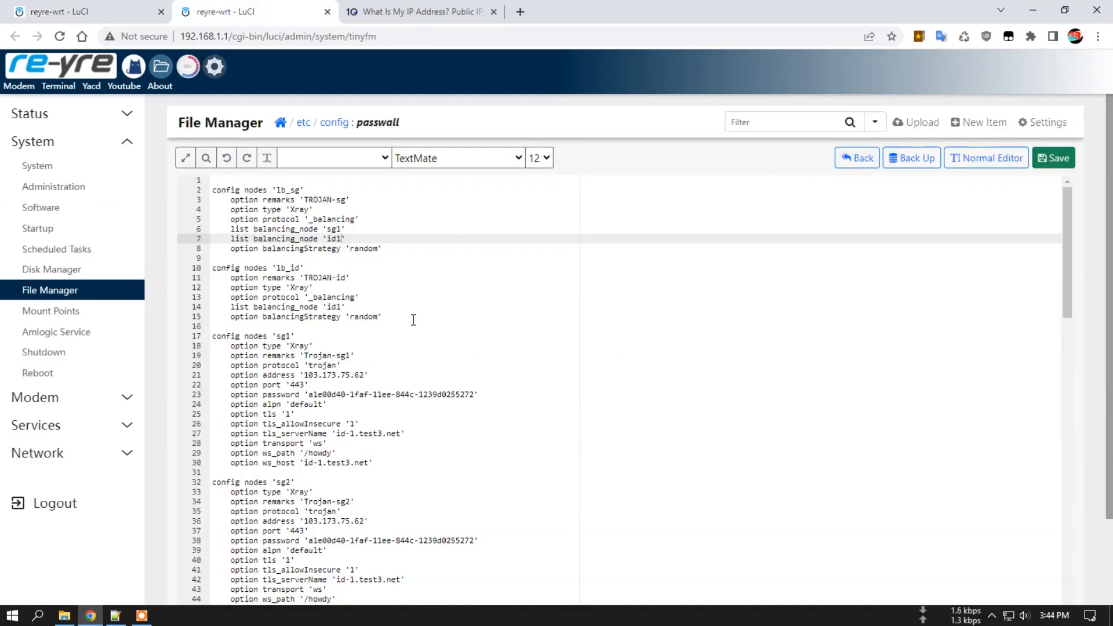
pyautogui.scroll(-6, 413, 327)
pyautogui.scroll(-8, 413, 337)
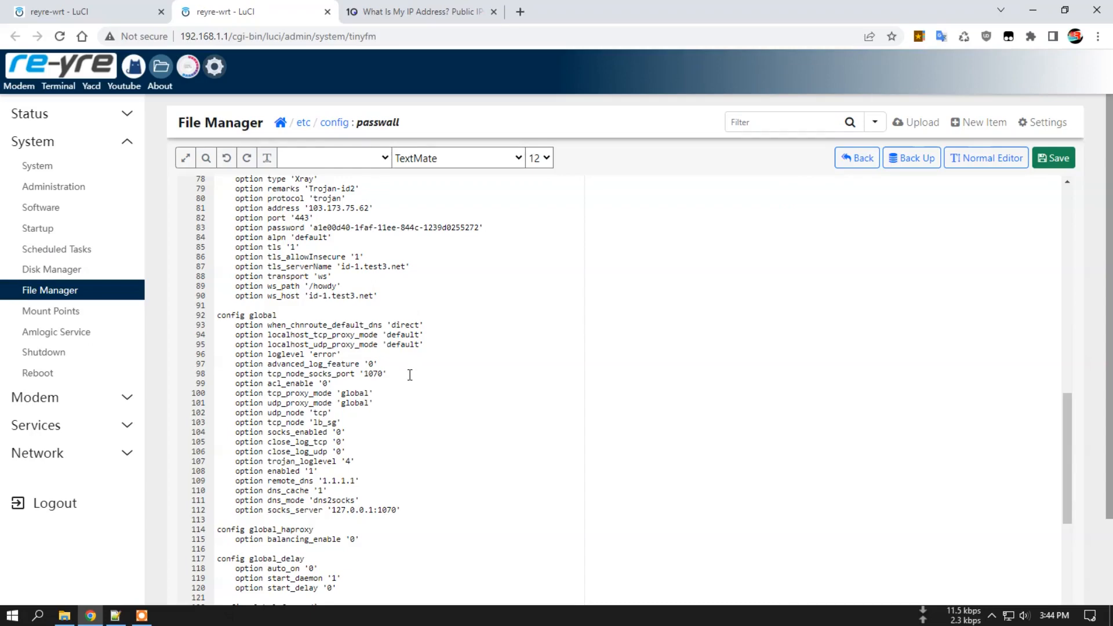
pyautogui.moveTo(314, 423); pyautogui.dragTo(334, 422)
pyautogui.click(359, 422)
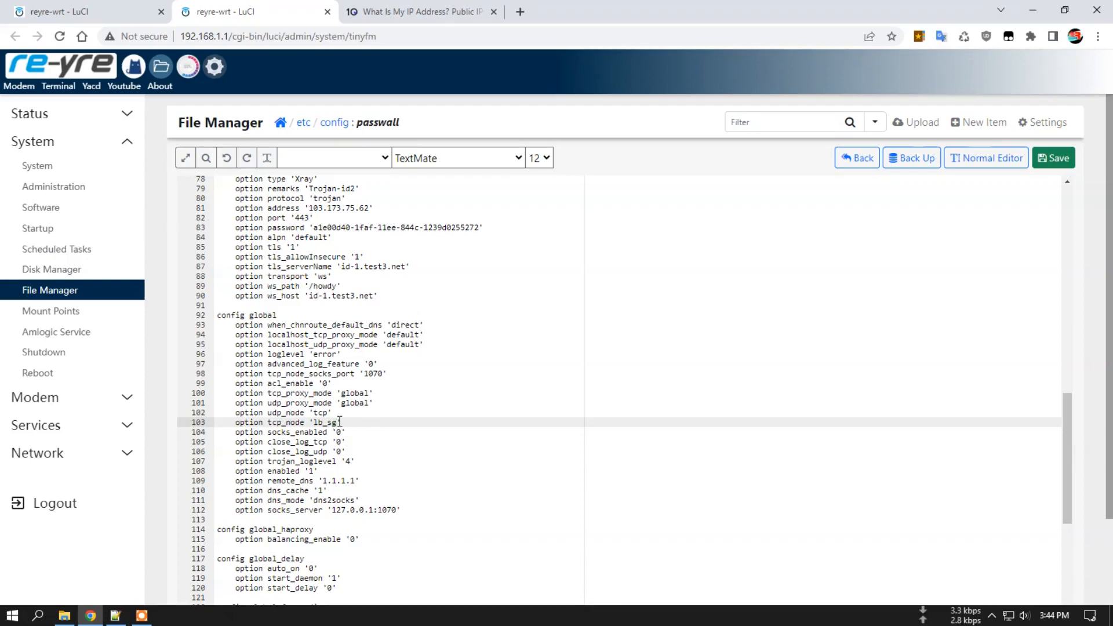
pyautogui.moveTo(339, 422); pyautogui.dragTo(328, 423)
pyautogui.click(1049, 161)
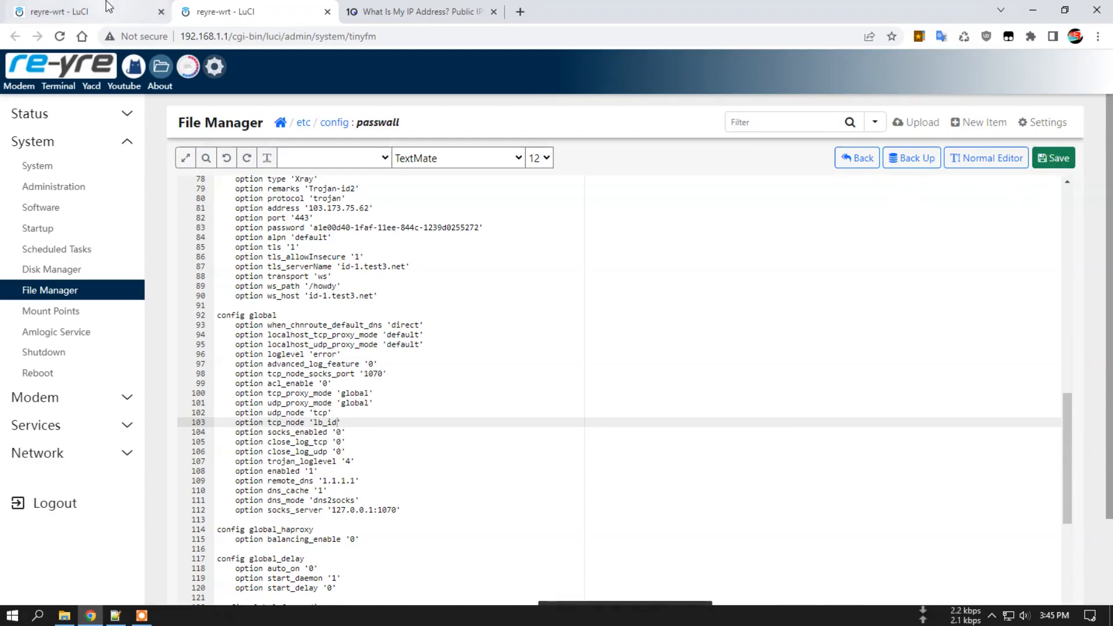
# Reload Pass Wall's basic settings to check the selected TCP Node, and clear the IPSET from the DNS section
pyautogui.click(108, 7)
pyautogui.scroll(1, 296, 148)
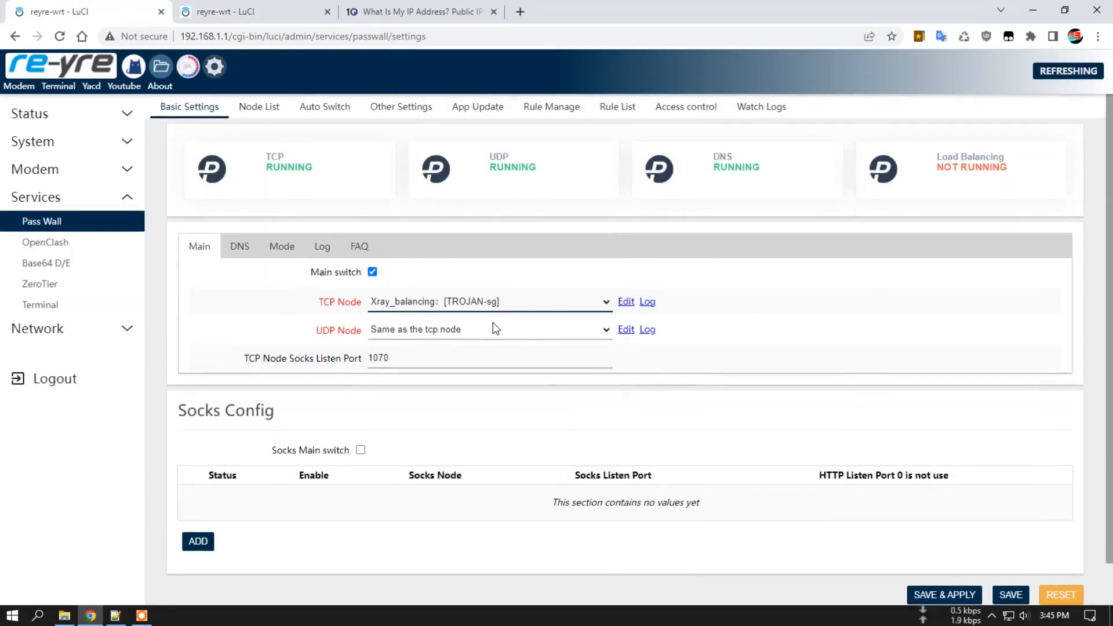
pyautogui.click(198, 112)
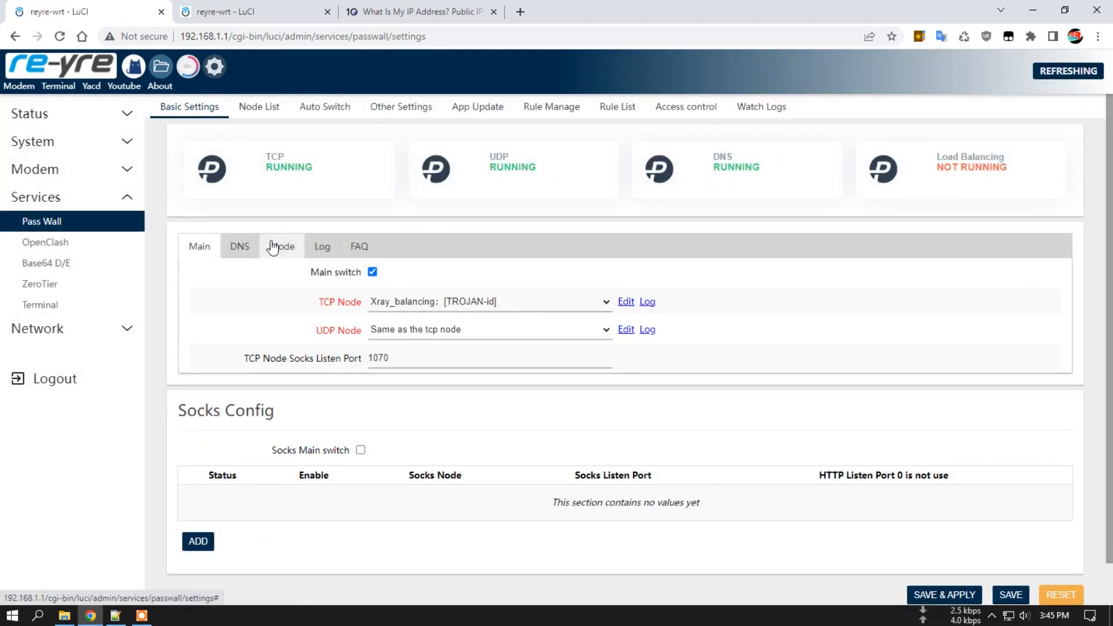
pyautogui.click(240, 246)
pyautogui.scroll(-3, 406, 442)
pyautogui.click(405, 434)
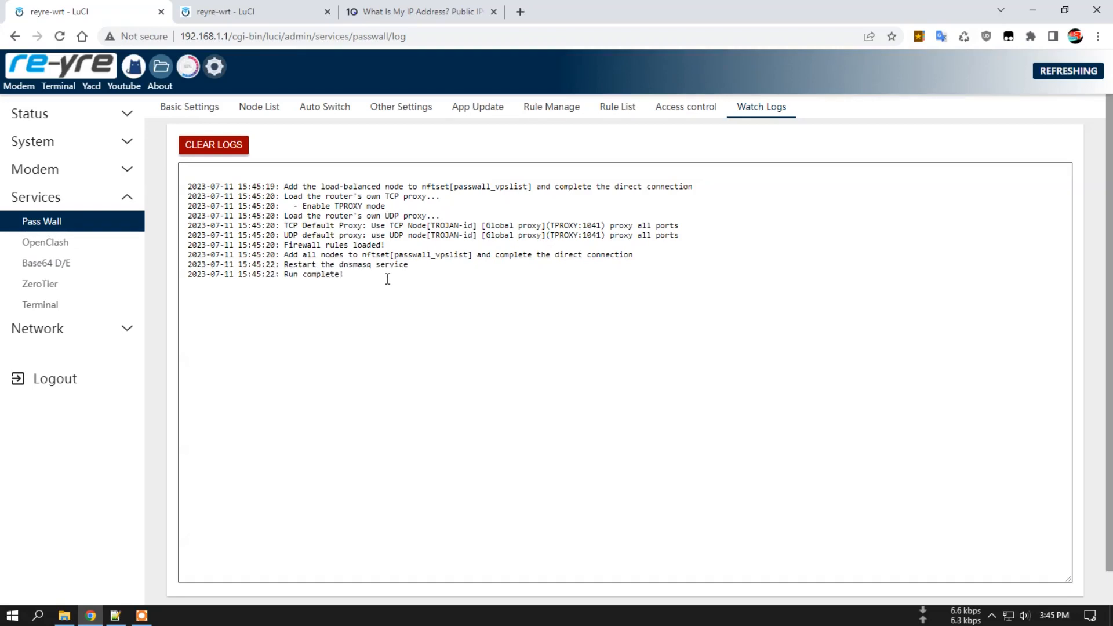
# Reload the What Is My IP Address page to recheck the public IP address, and clear the Pass Wall log again
pyautogui.click(400, 12)
pyautogui.click(59, 36)
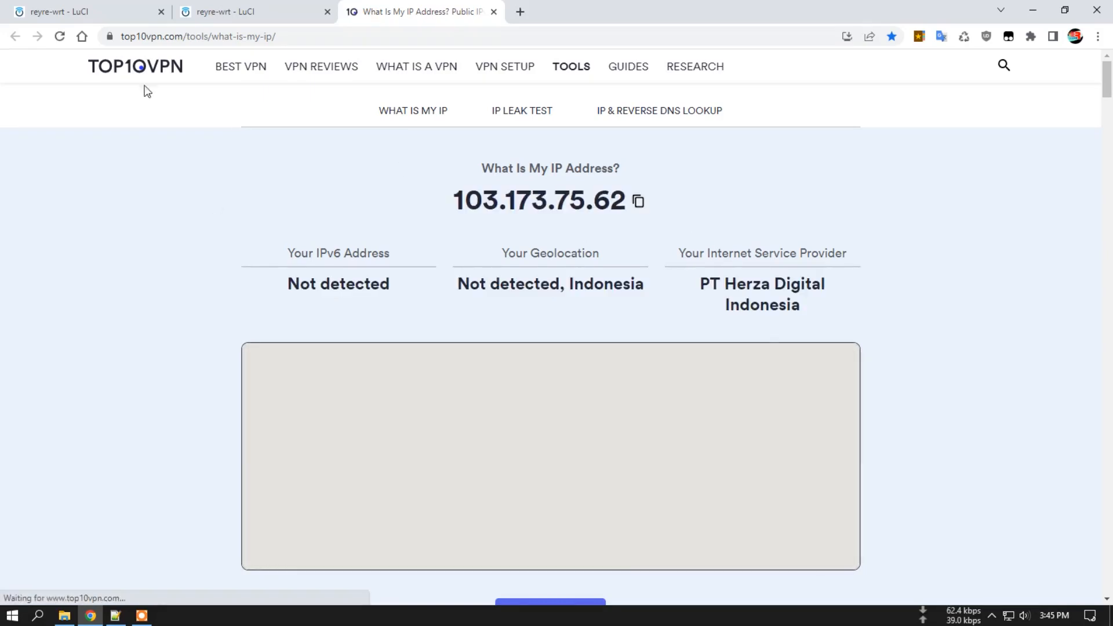
pyautogui.click(75, 12)
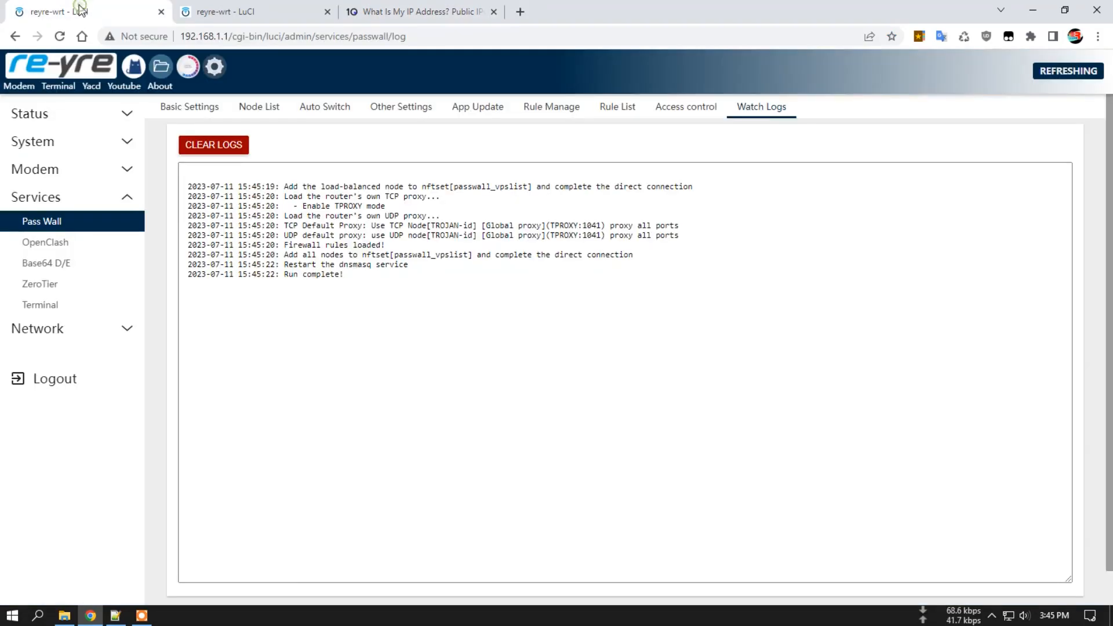
pyautogui.click(220, 143)
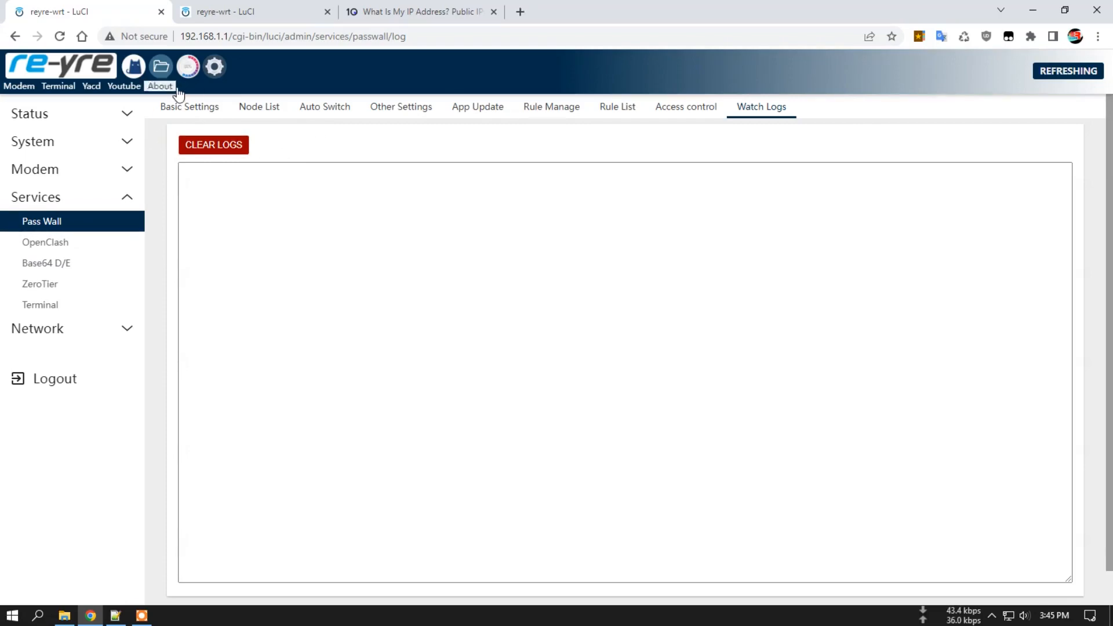
# Open the Trojan-sg1 node's configuration from the Pass Wall node list and review its address, TLS and WebSocket settings
pyautogui.click(261, 106)
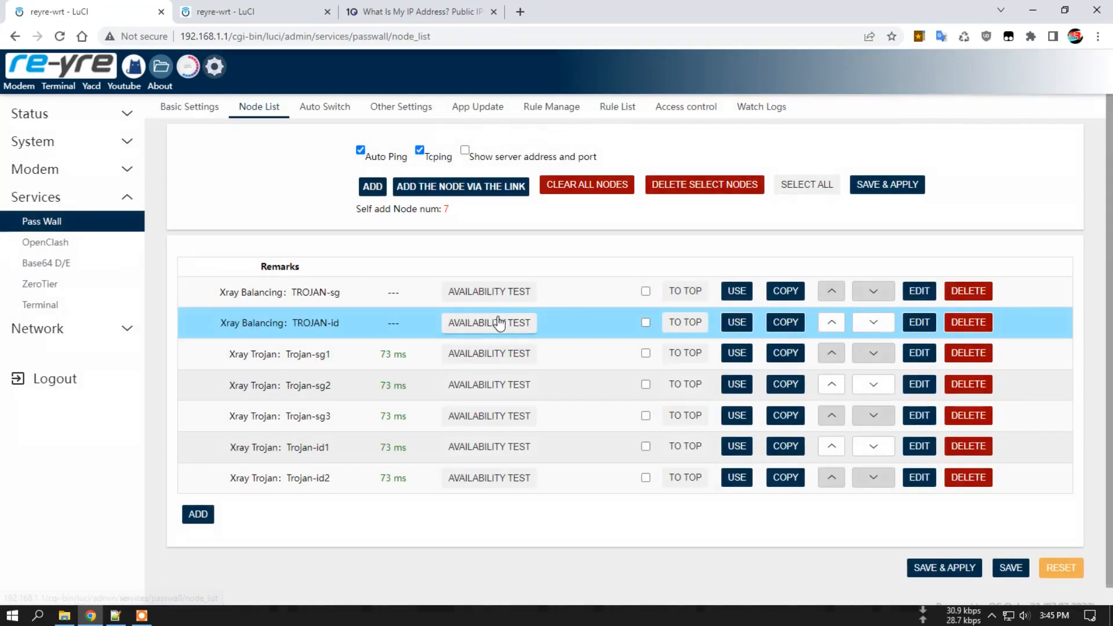
pyautogui.click(920, 355)
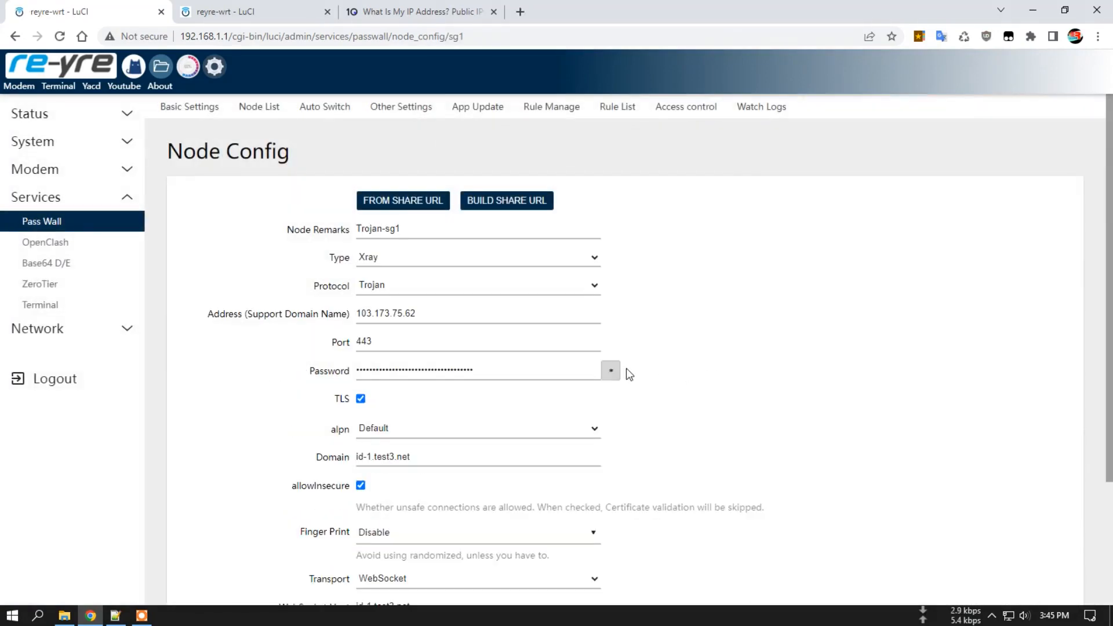
pyautogui.scroll(-1, 310, 209)
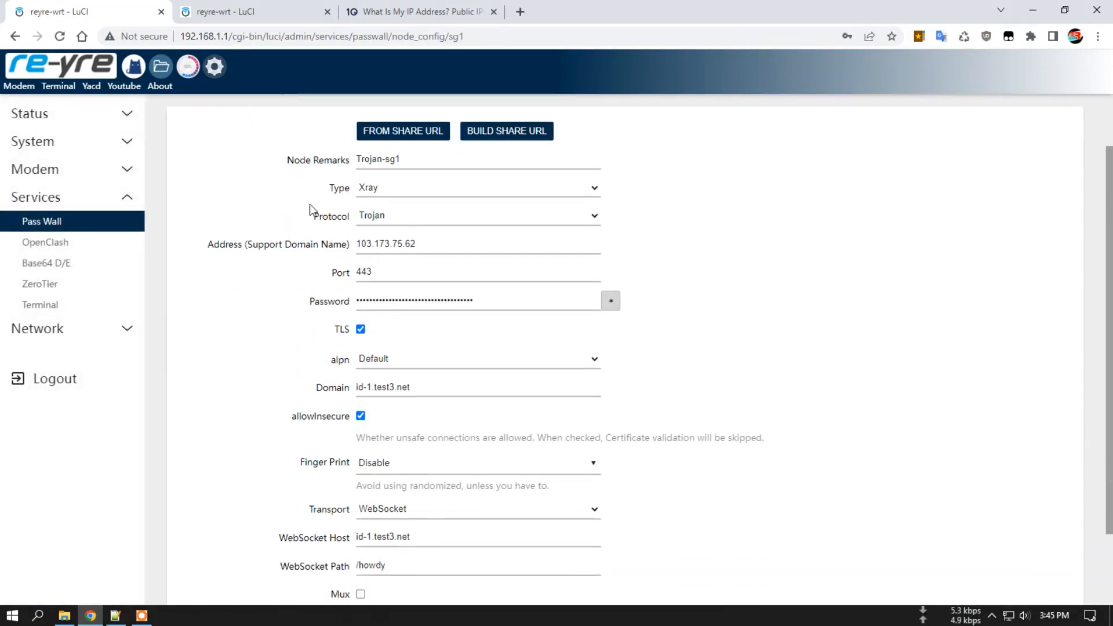
pyautogui.click(430, 244)
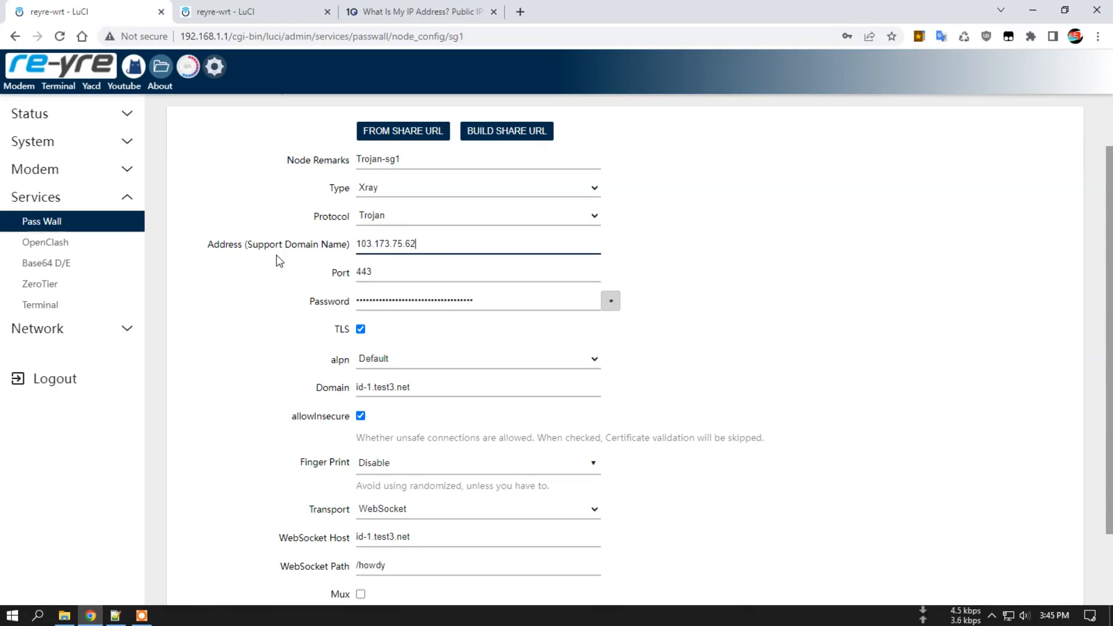
pyautogui.scroll(-2, 277, 261)
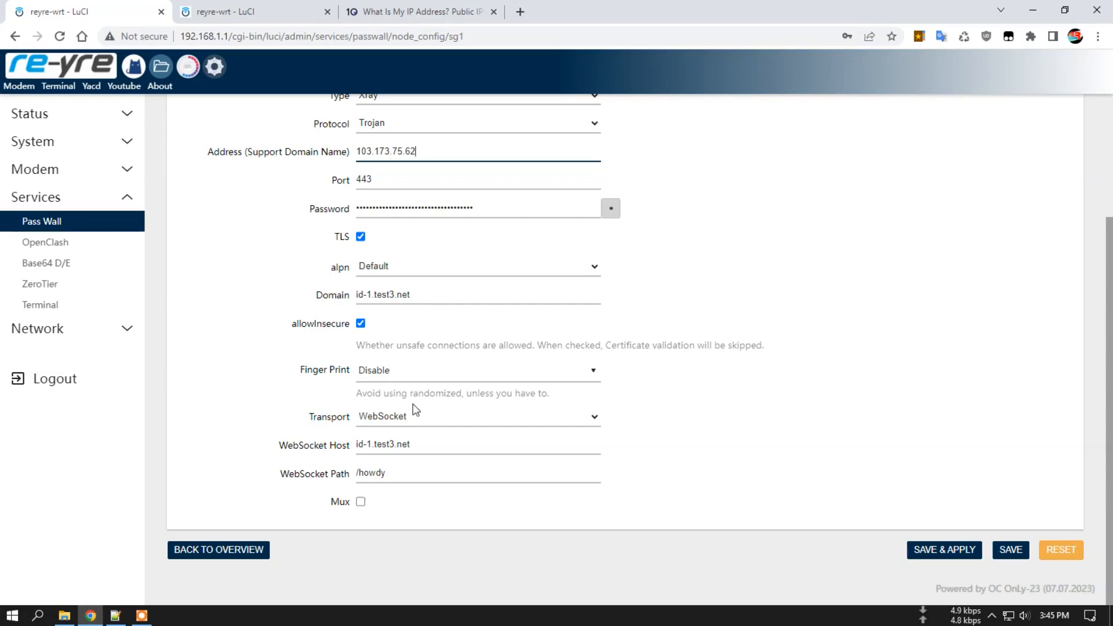
# Compare the sg1 node's password, TLS server name and WebSocket options in the passwall file with its Node Config form
pyautogui.scroll(3, 187, 190)
pyautogui.hotkey('ctrl', 'Tab')
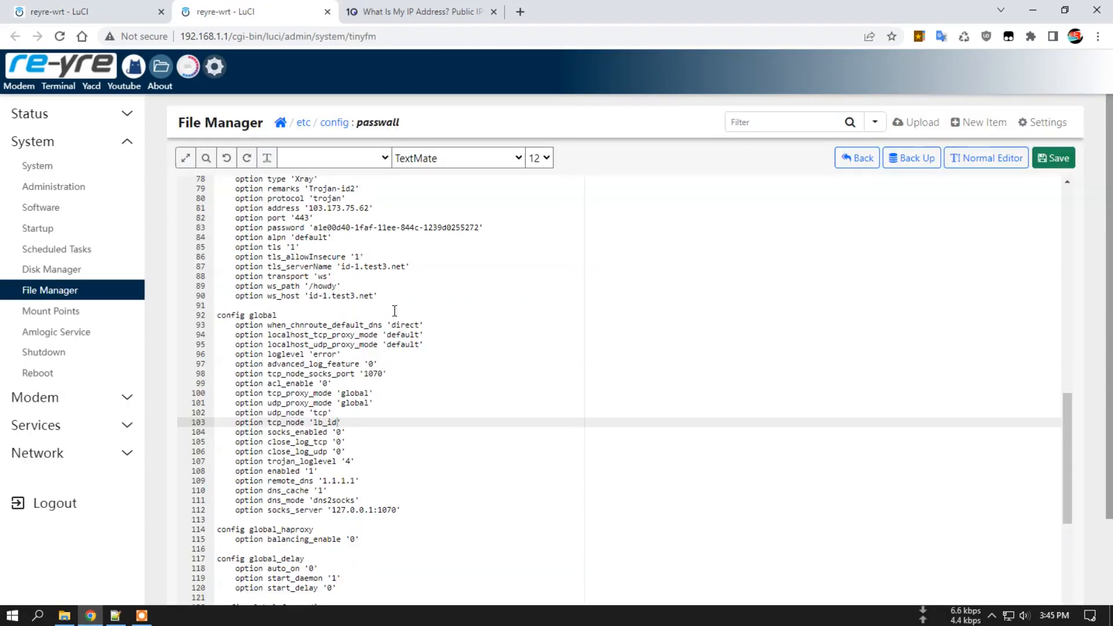
pyautogui.scroll(4, 429, 322)
pyautogui.scroll(10, 429, 322)
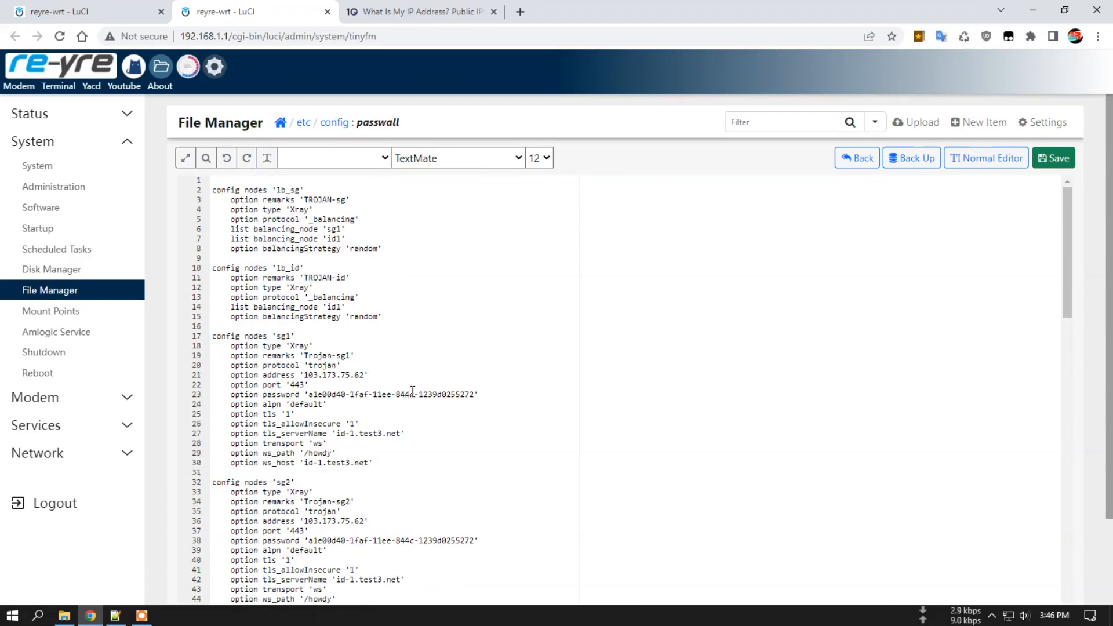
pyautogui.scroll(-1, 301, 307)
pyautogui.moveTo(311, 353); pyautogui.dragTo(403, 368)
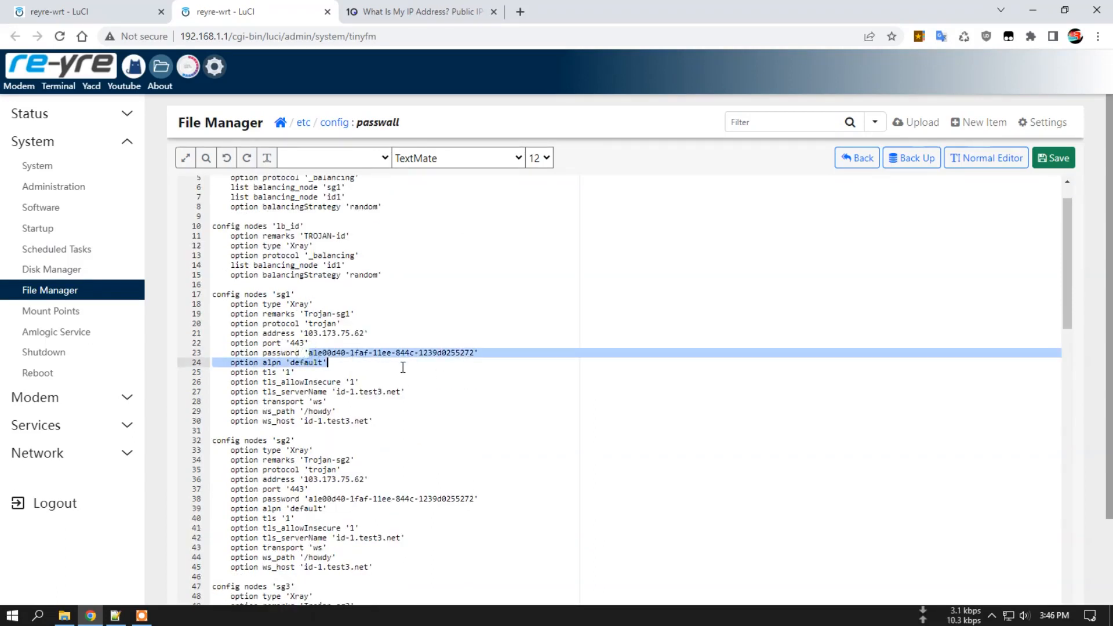
pyautogui.click(381, 391)
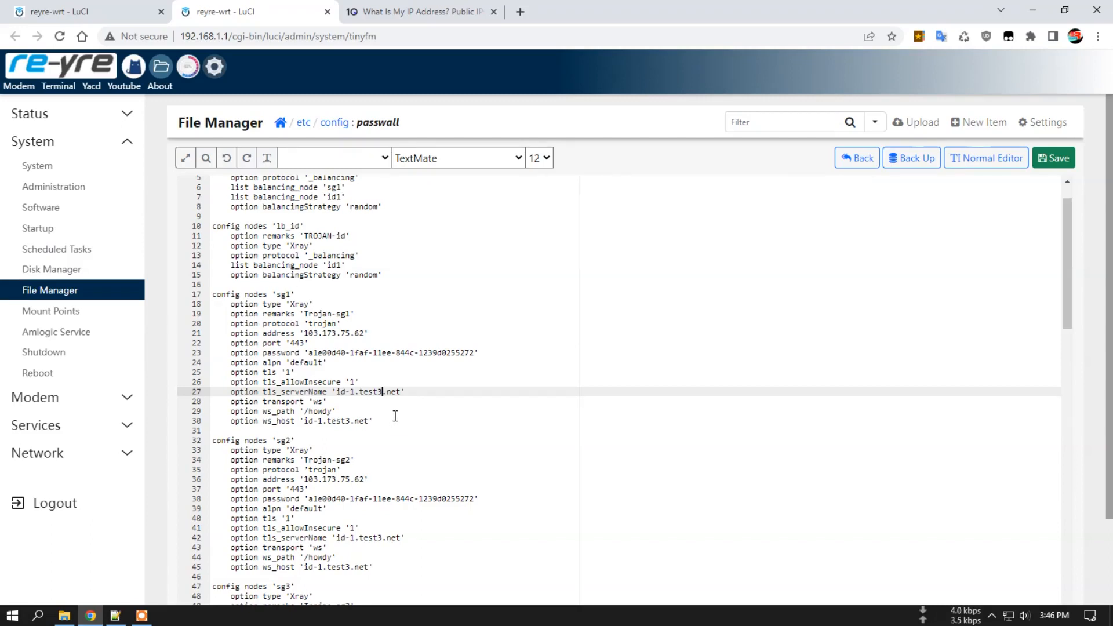
pyautogui.scroll(2, 394, 417)
# Add a new node from the Pass Wall node list, keeping type Xray and choosing Vmess as its protocol
pyautogui.click(55, 12)
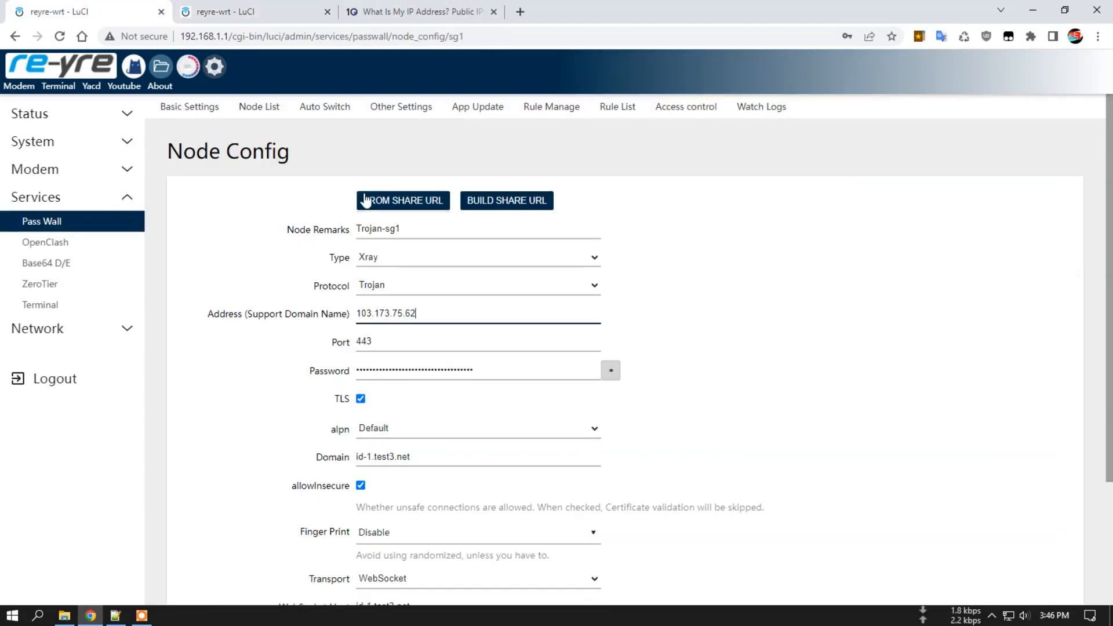
pyautogui.click(259, 107)
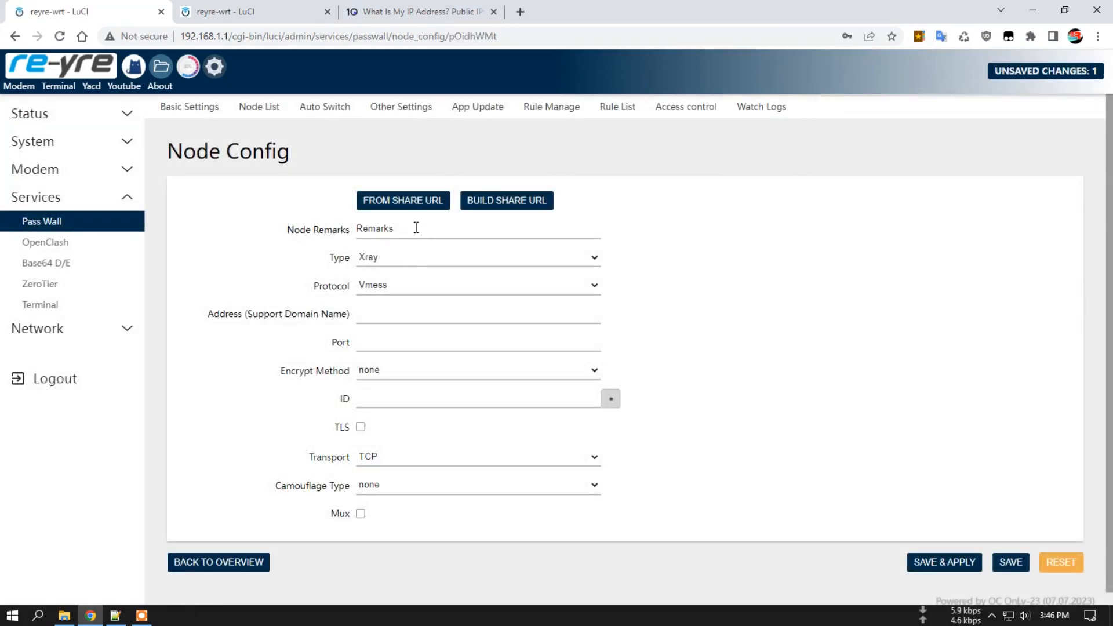
pyautogui.click(441, 263)
pyautogui.click(431, 288)
pyautogui.click(432, 288)
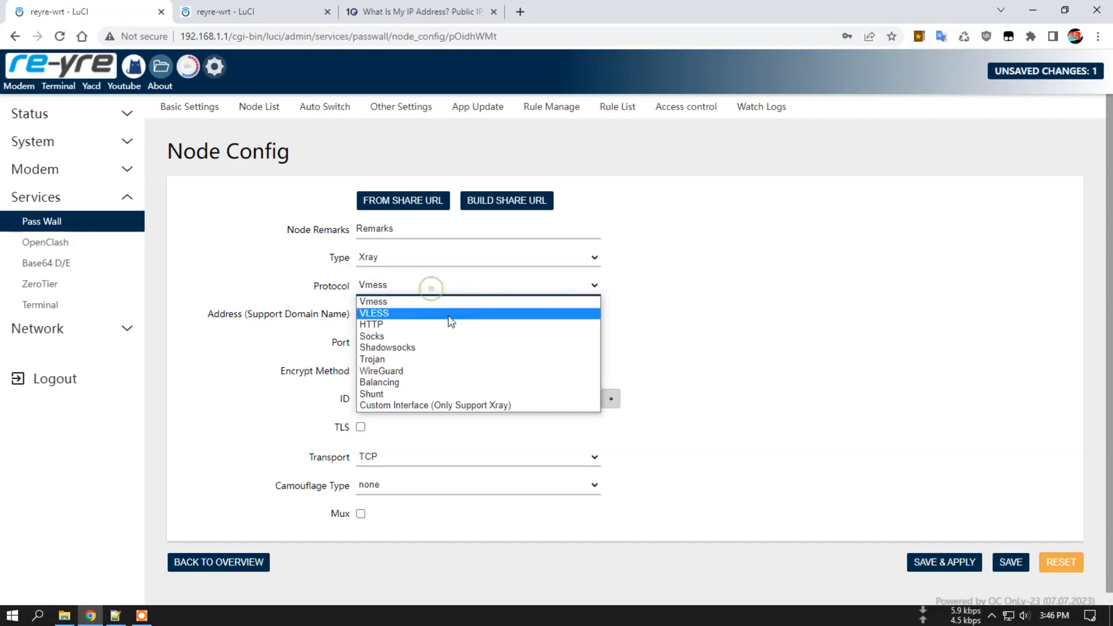
pyautogui.click(434, 316)
pyautogui.click(435, 283)
pyautogui.click(440, 303)
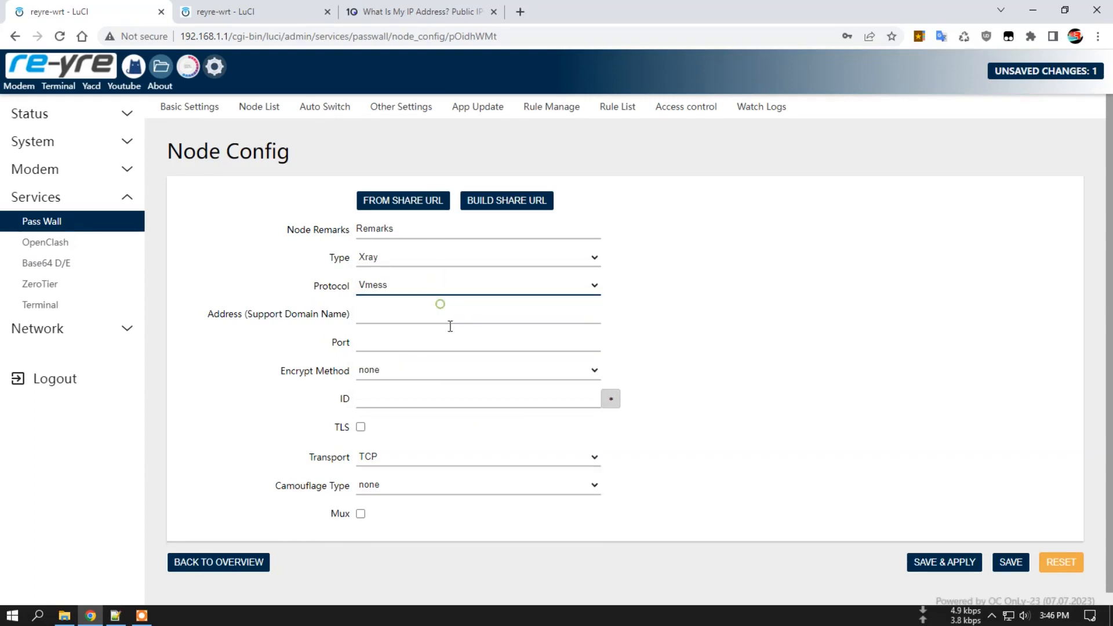
# Enable TLS on the new Vmess node, set its transport to WebSocket, and try to save and apply it
pyautogui.click(360, 427)
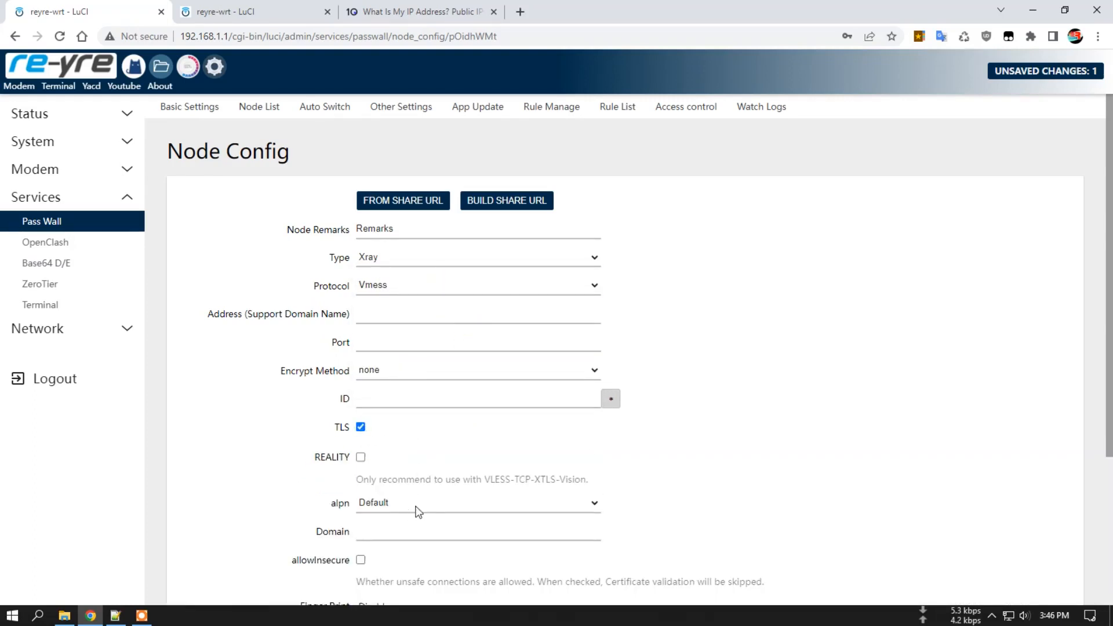
pyautogui.scroll(-2, 410, 515)
pyautogui.scroll(-1, 428, 553)
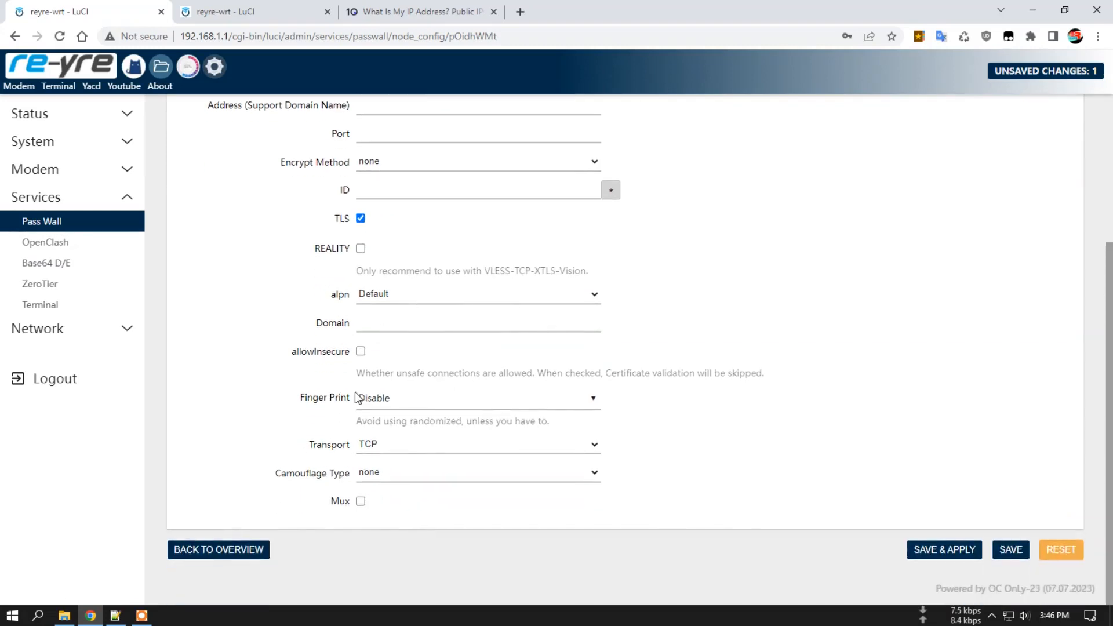
pyautogui.click(432, 446)
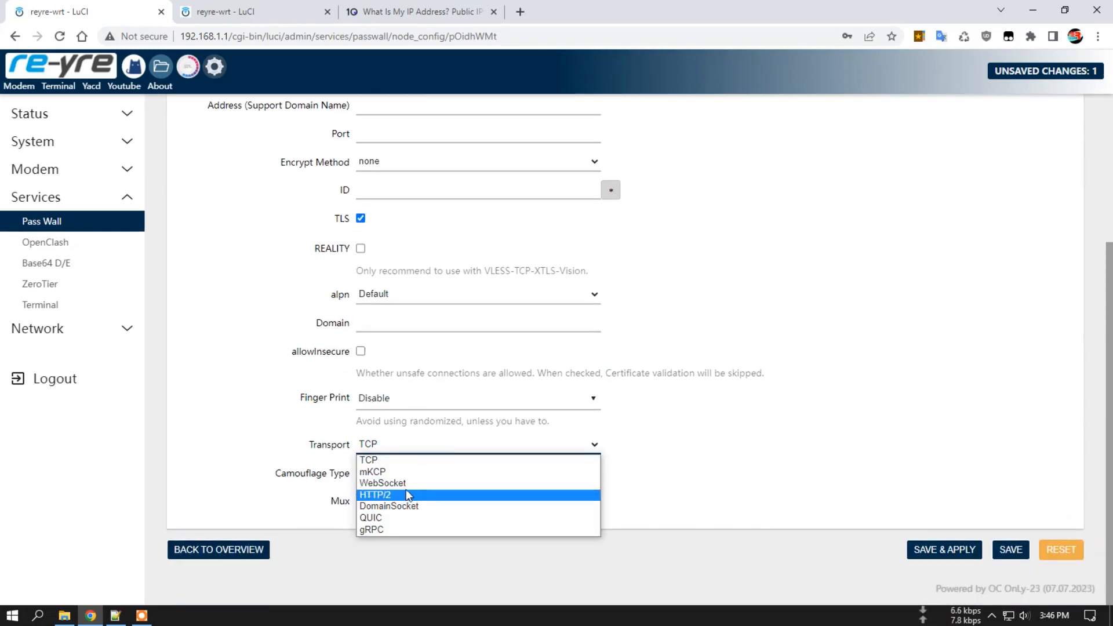
pyautogui.click(405, 487)
pyautogui.click(956, 556)
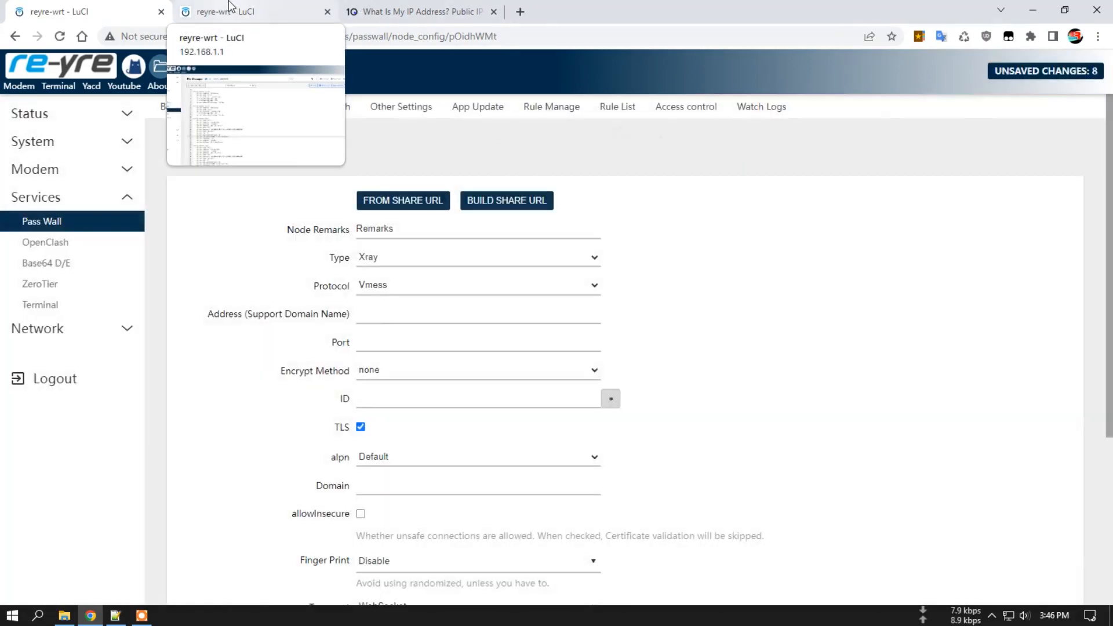
# Reopen the passwall file from the etc/config folder and look through its node and global sections
pyautogui.click(231, 10)
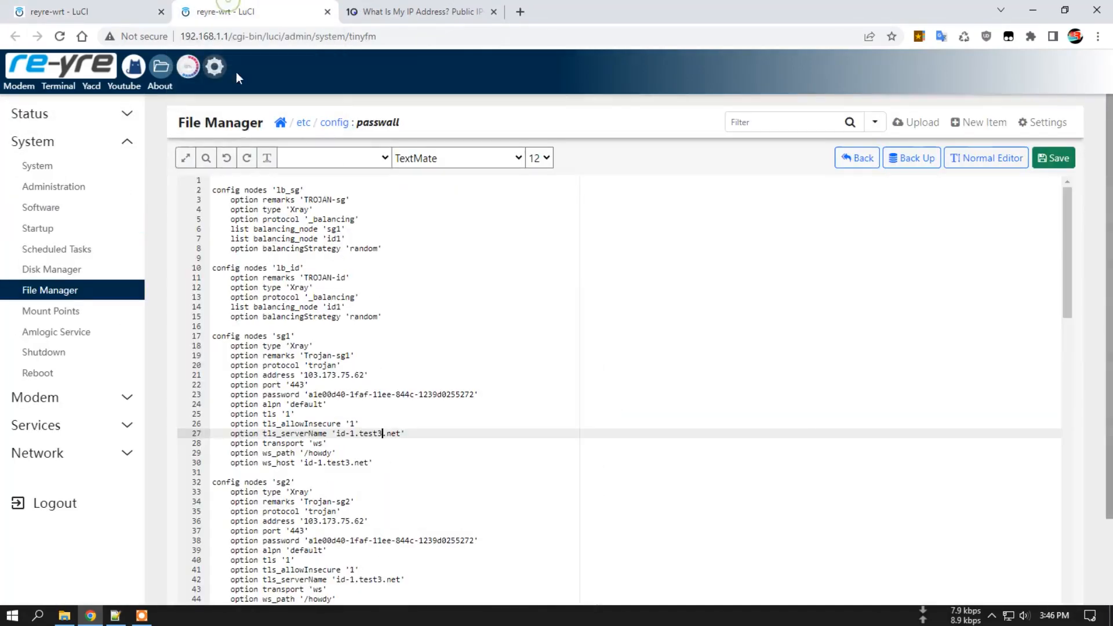
pyautogui.click(344, 128)
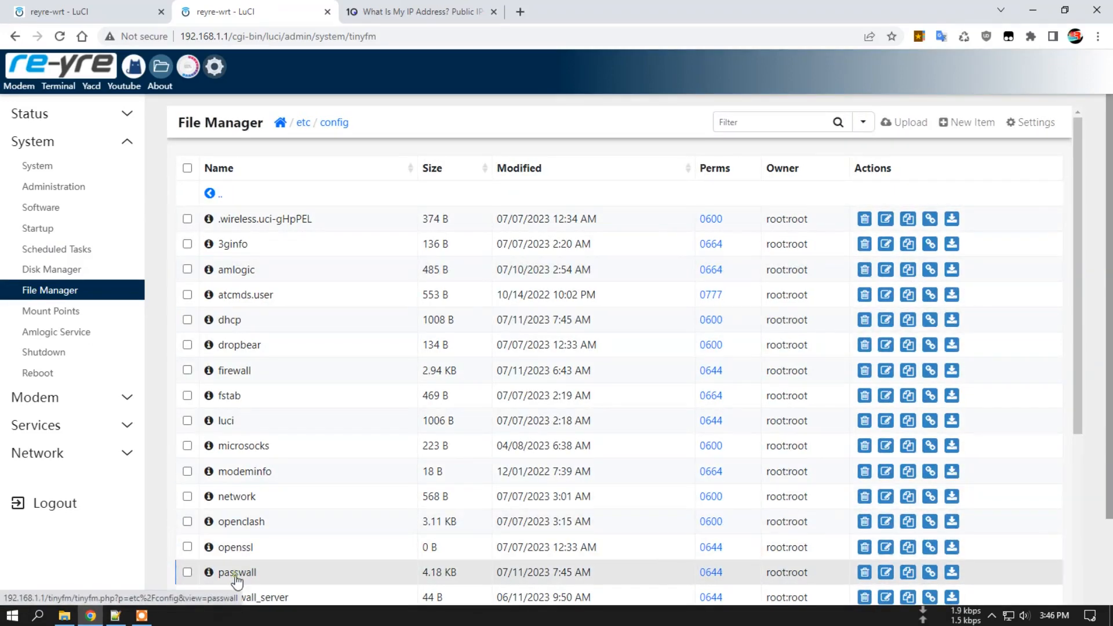
pyautogui.click(238, 573)
pyautogui.scroll(-2, 426, 359)
pyautogui.scroll(-10, 428, 360)
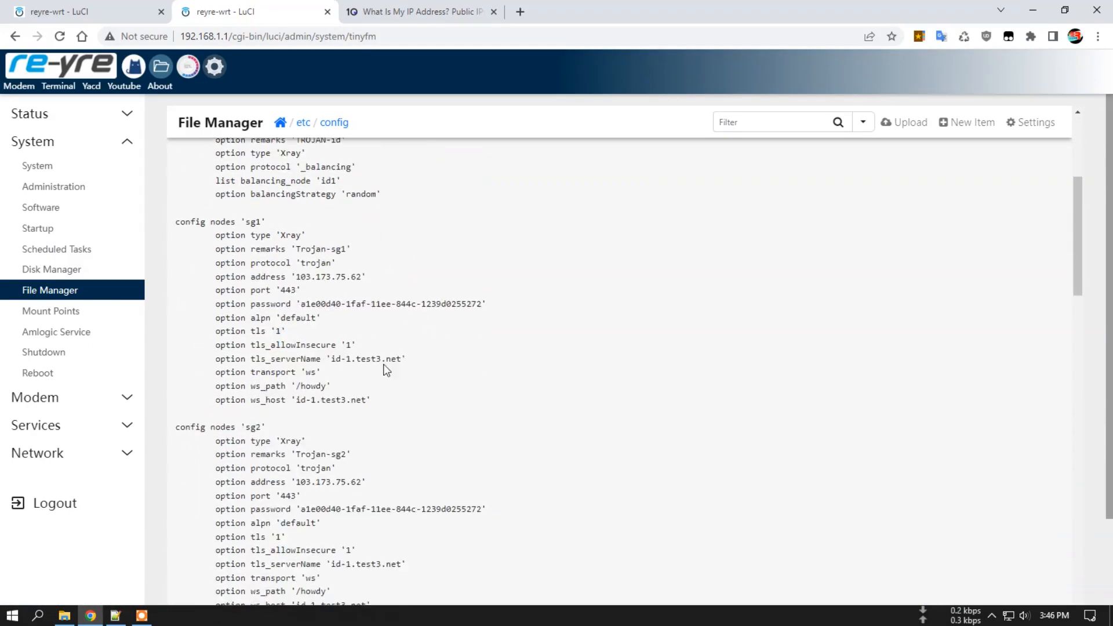
pyautogui.scroll(-14, 379, 371)
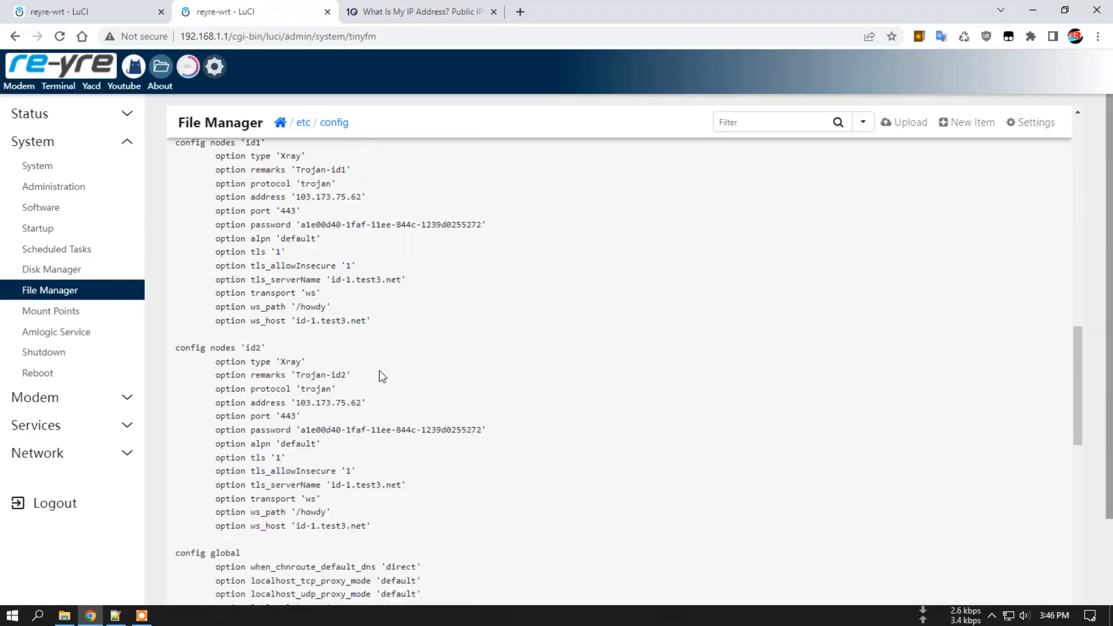
pyautogui.scroll(-1, 382, 376)
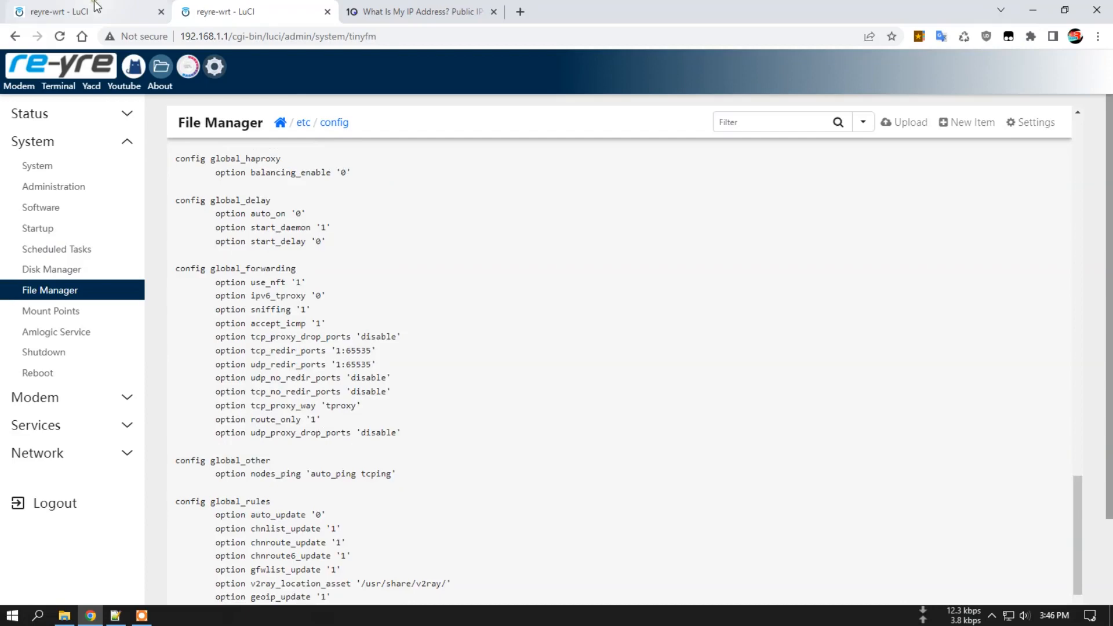
# Return to the new Vmess node's configuration and check its validation messages and empty fields
pyautogui.click(93, 12)
pyautogui.scroll(-5, 413, 435)
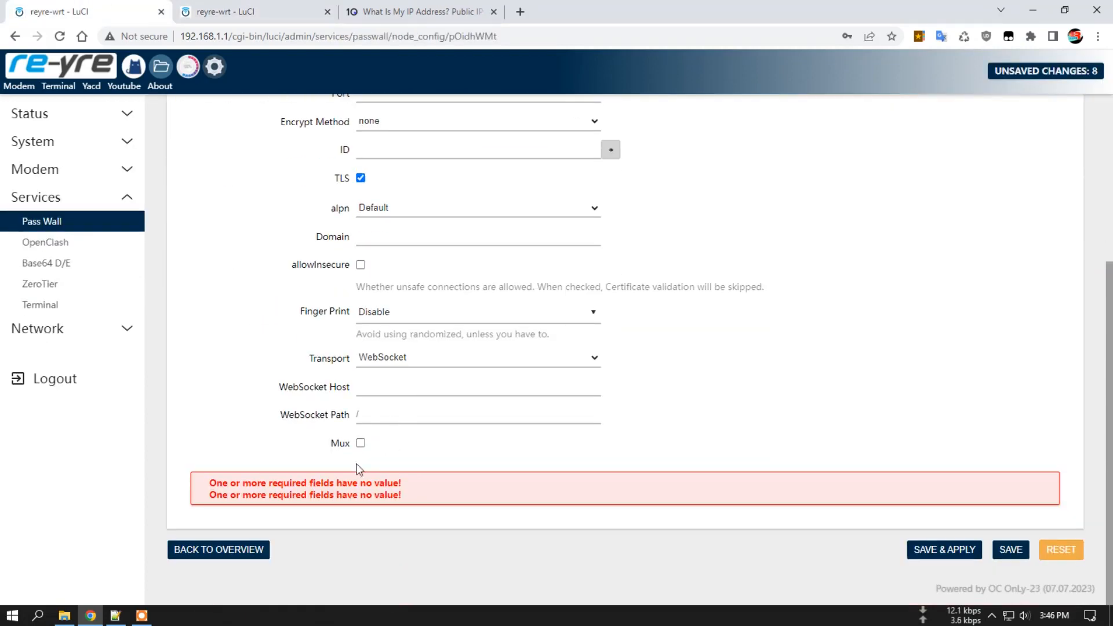
pyautogui.moveTo(455, 511); pyautogui.dragTo(204, 485)
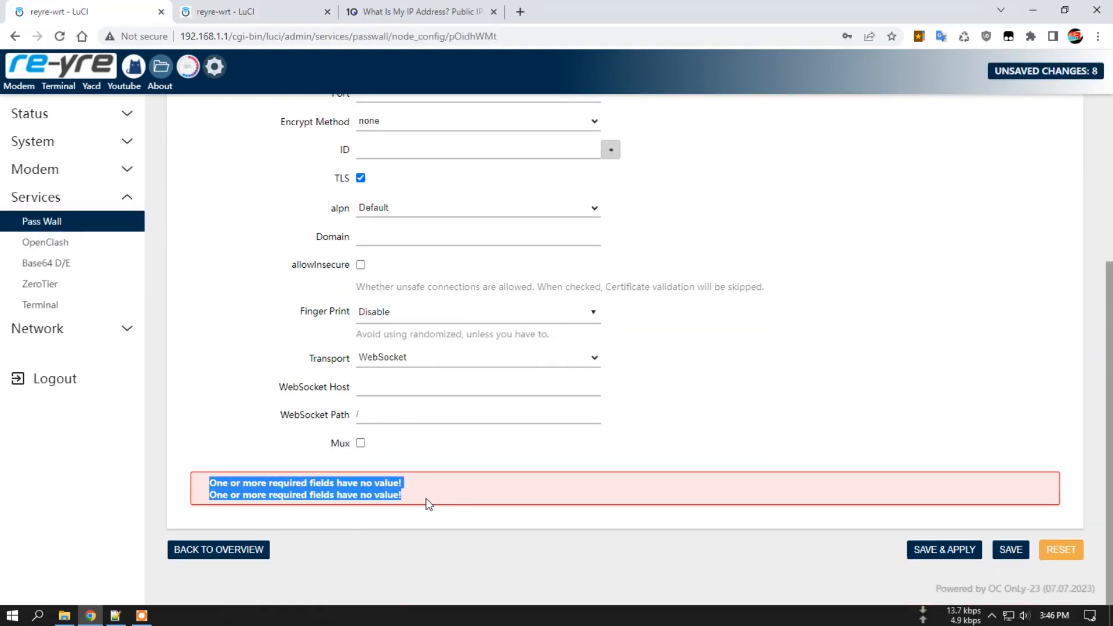
pyautogui.scroll(2, 427, 499)
pyautogui.scroll(2, 417, 489)
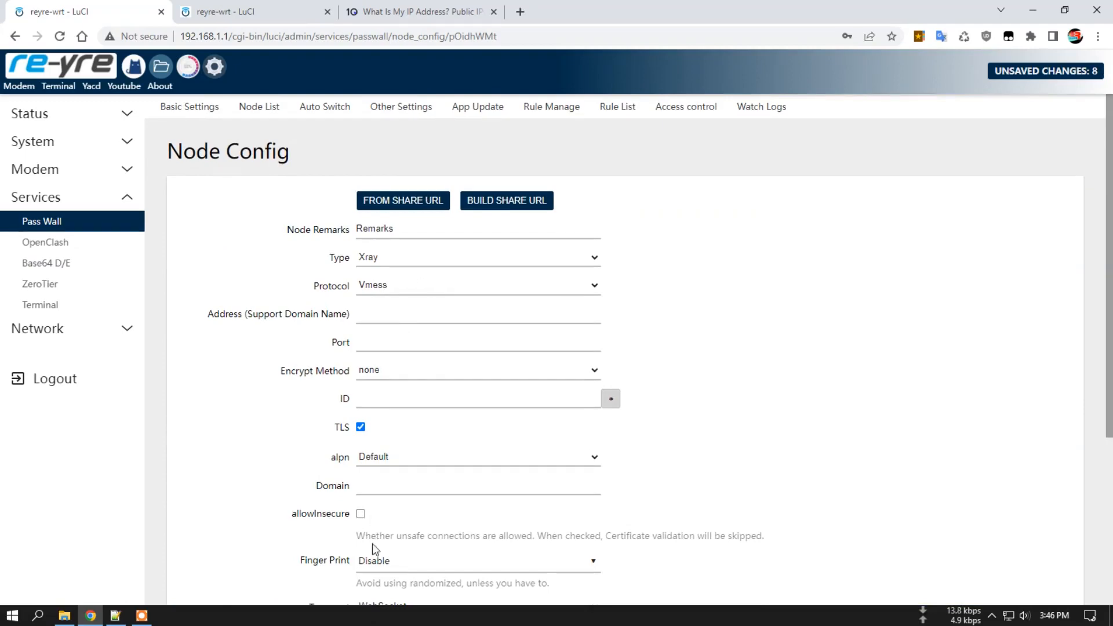
pyautogui.scroll(-3, 463, 503)
pyautogui.scroll(-2, 463, 510)
# Review the closing sections of the passwall file and the Trojan-id1 option block in Notepad++
pyautogui.click(250, 12)
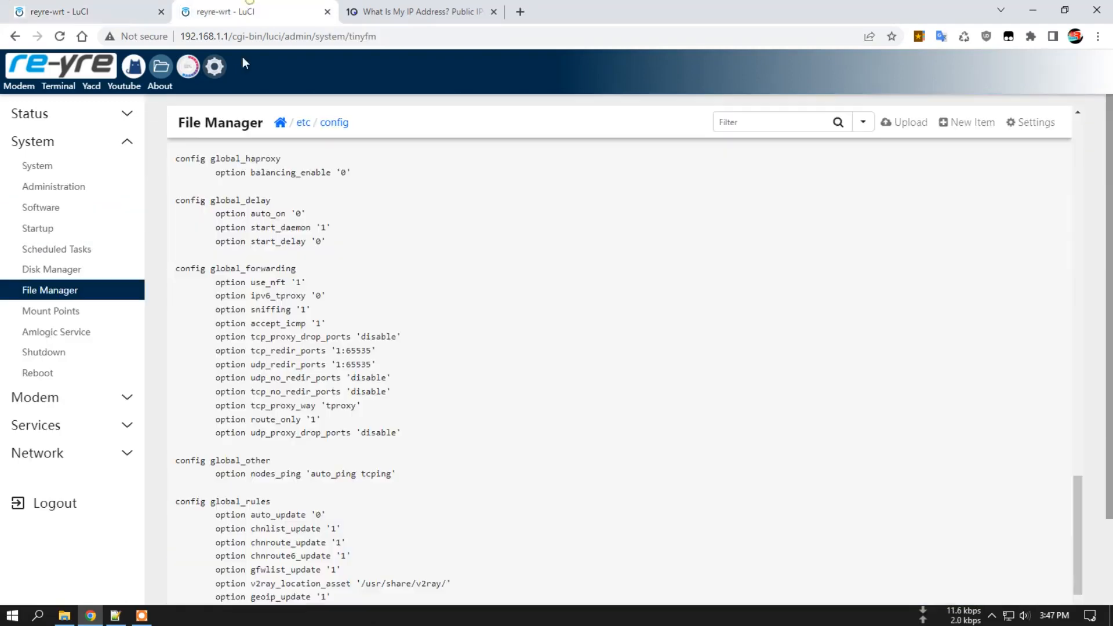
pyautogui.scroll(-2, 428, 337)
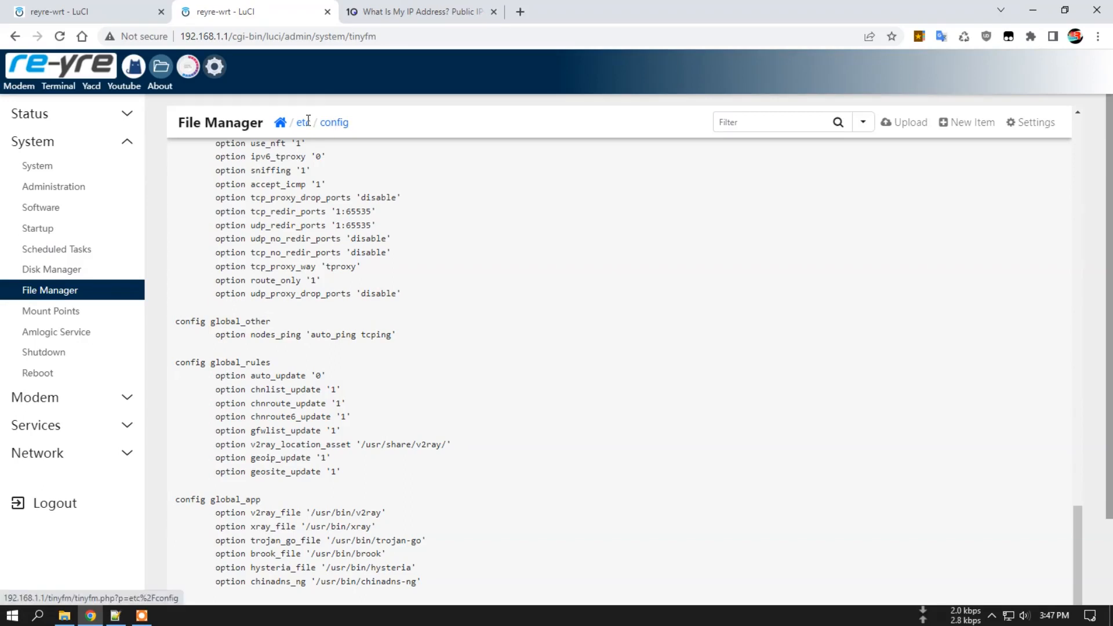
pyautogui.scroll(-1, 400, 343)
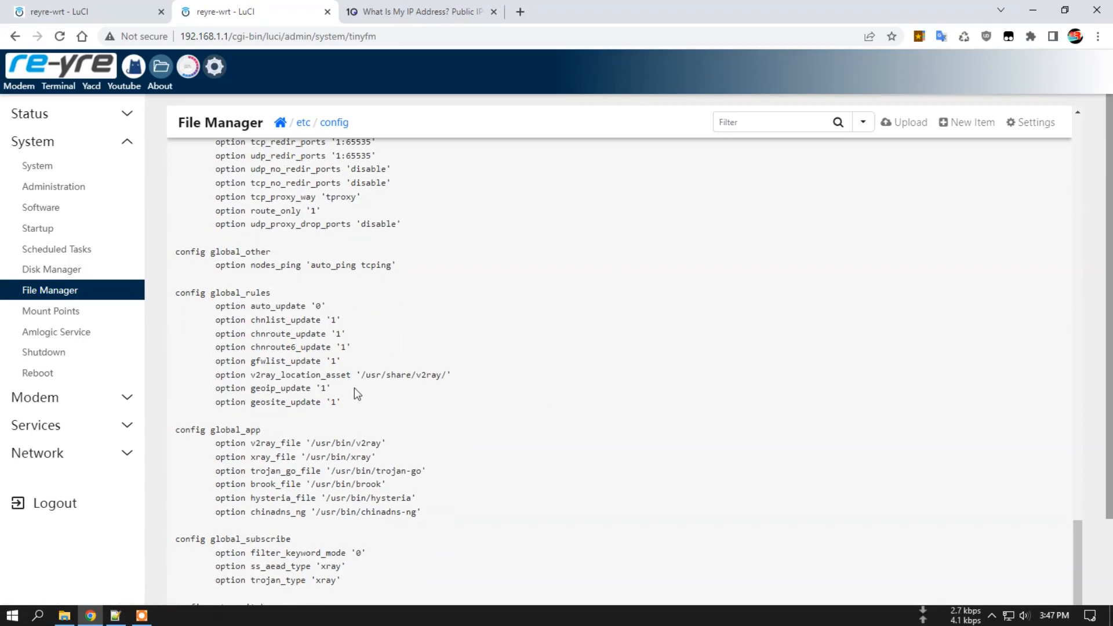
pyautogui.click(115, 616)
pyautogui.moveTo(557, 268); pyautogui.dragTo(363, 135)
pyautogui.click(599, 256)
pyautogui.click(569, 270)
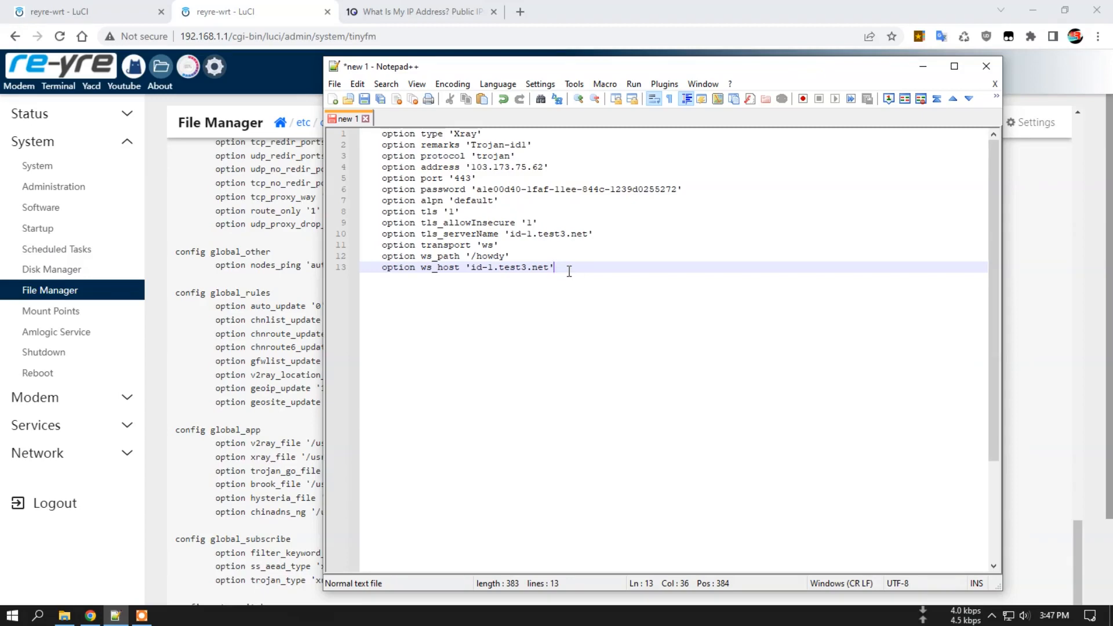
# Examine the lb_sg, lb_id and sg1 entries at the start of the passwall file, and return to Pass Wall's basic settings
pyautogui.click(286, 249)
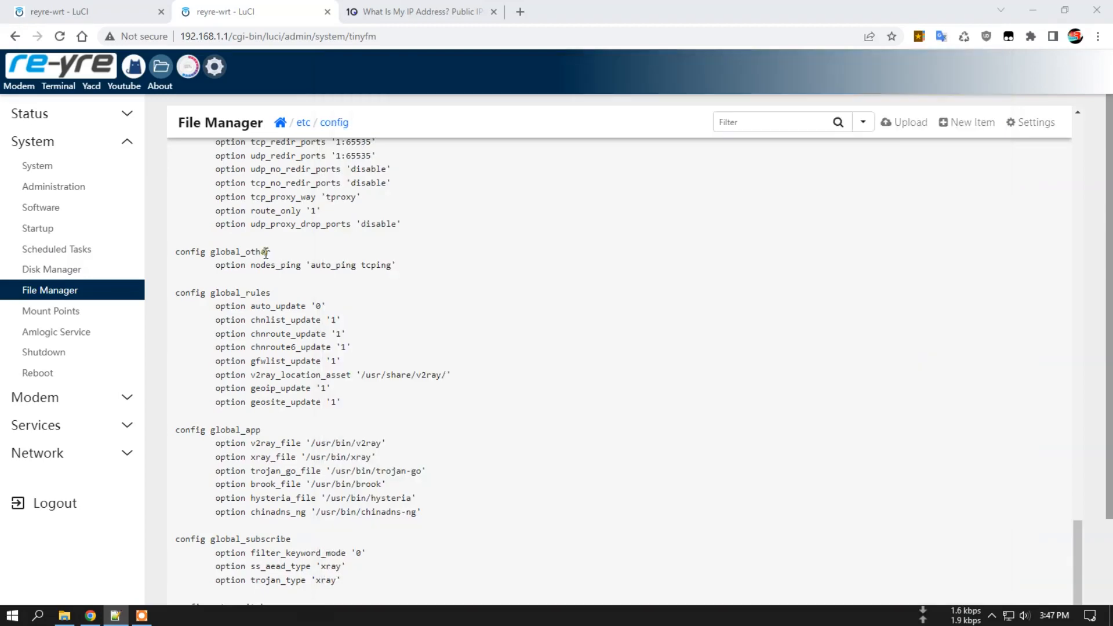
pyautogui.scroll(15, 461, 347)
pyautogui.scroll(6, 449, 361)
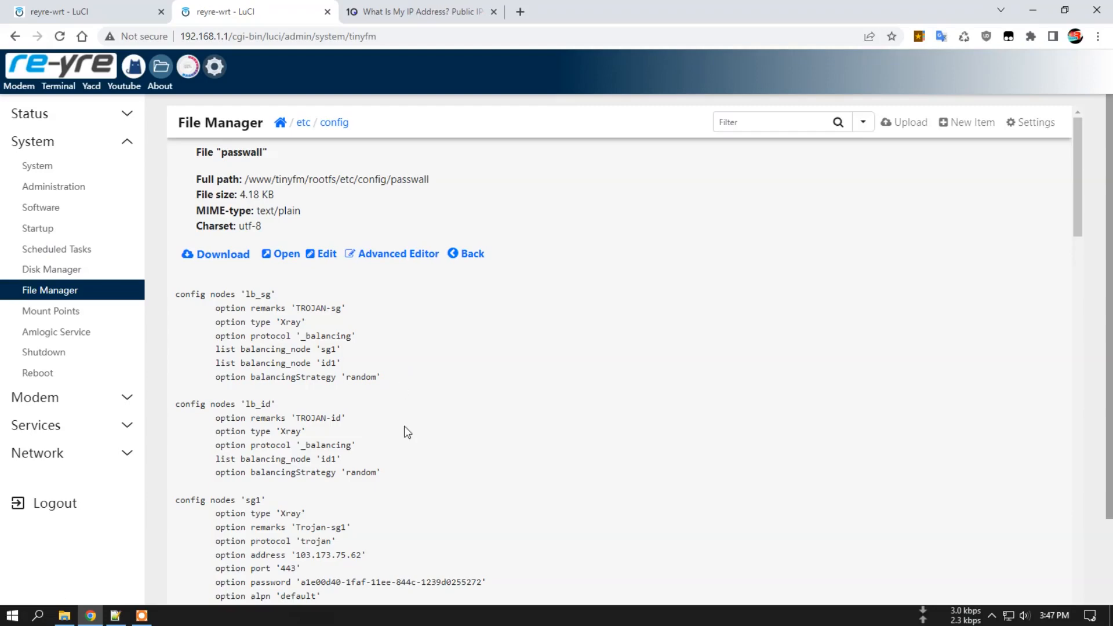
pyautogui.scroll(-6, 418, 426)
pyautogui.scroll(6, 417, 424)
pyautogui.scroll(-2, 428, 360)
pyautogui.scroll(2, 432, 365)
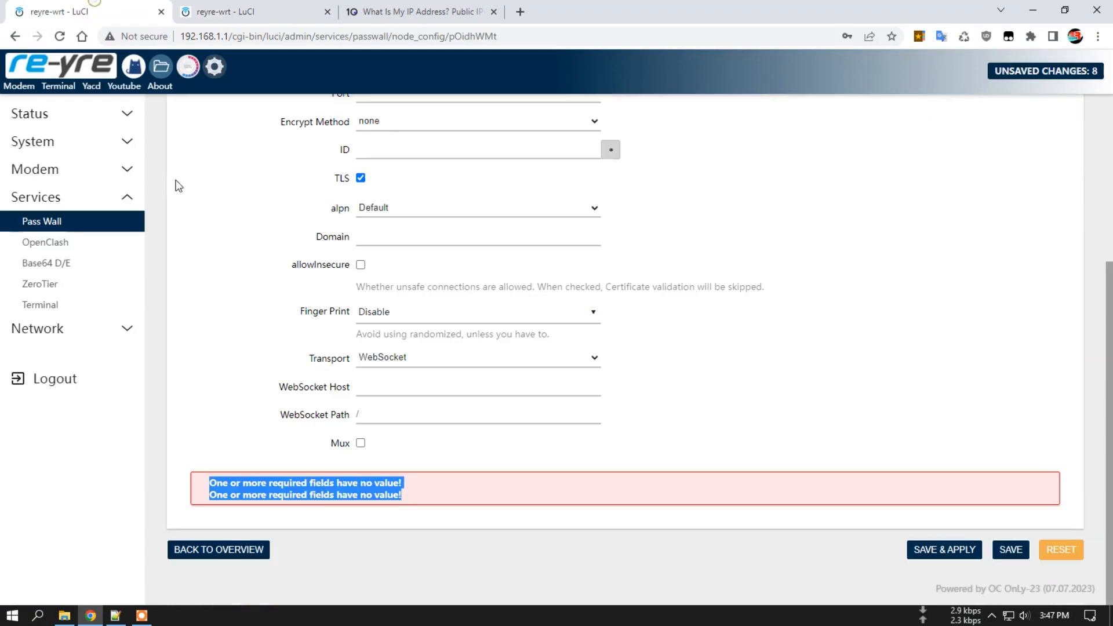
pyautogui.scroll(10, 266, 232)
pyautogui.click(193, 106)
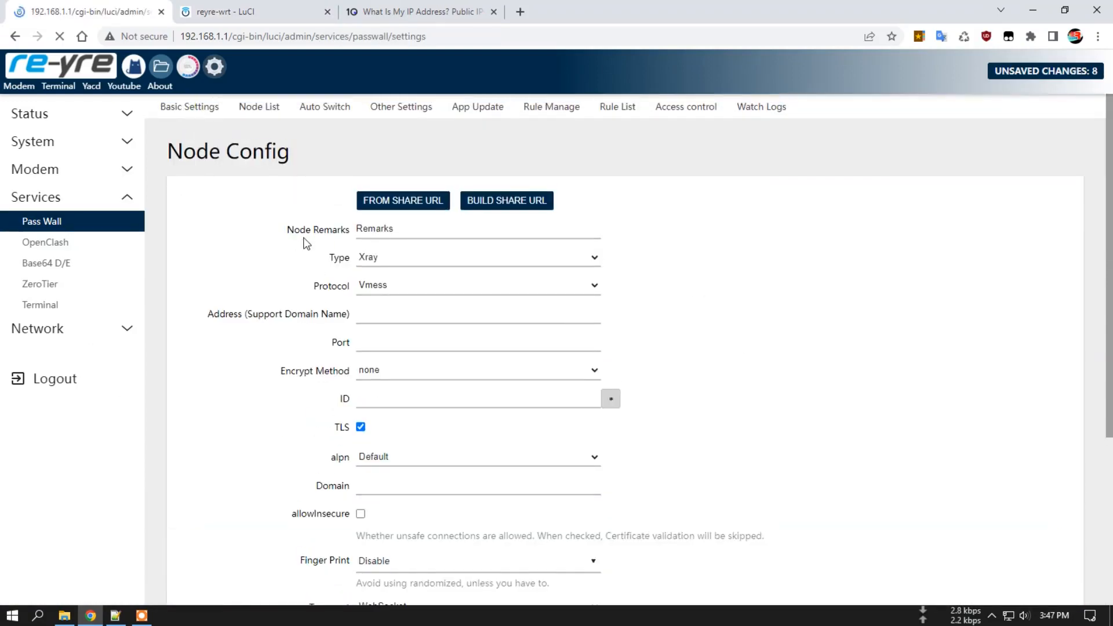